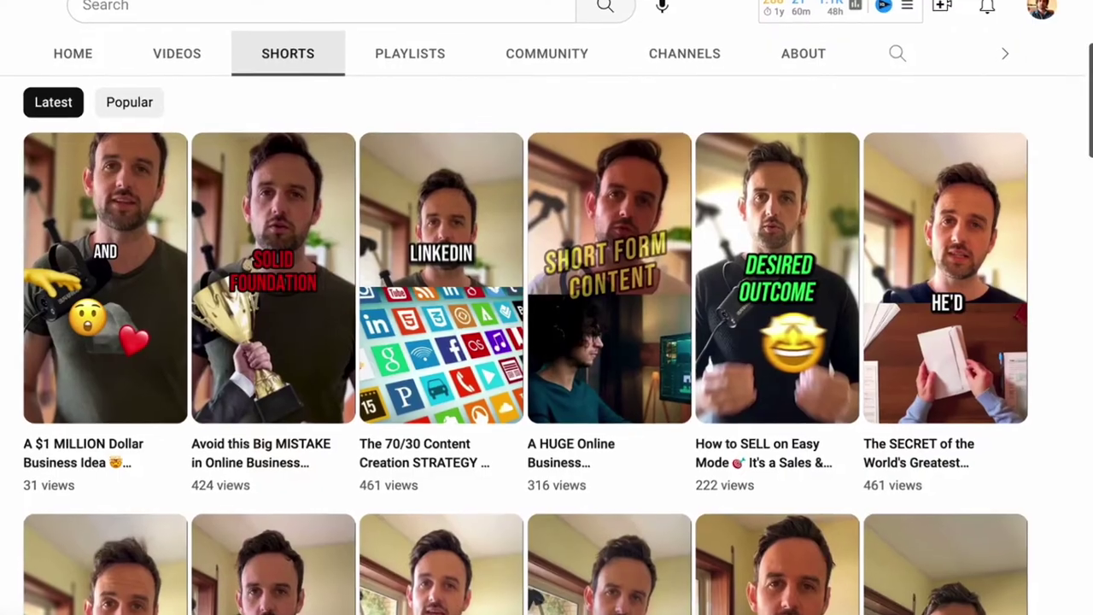
# - Look through the channel's Shorts for examples of edited short-form videos
pyautogui.scroll(-5, 123, 527)
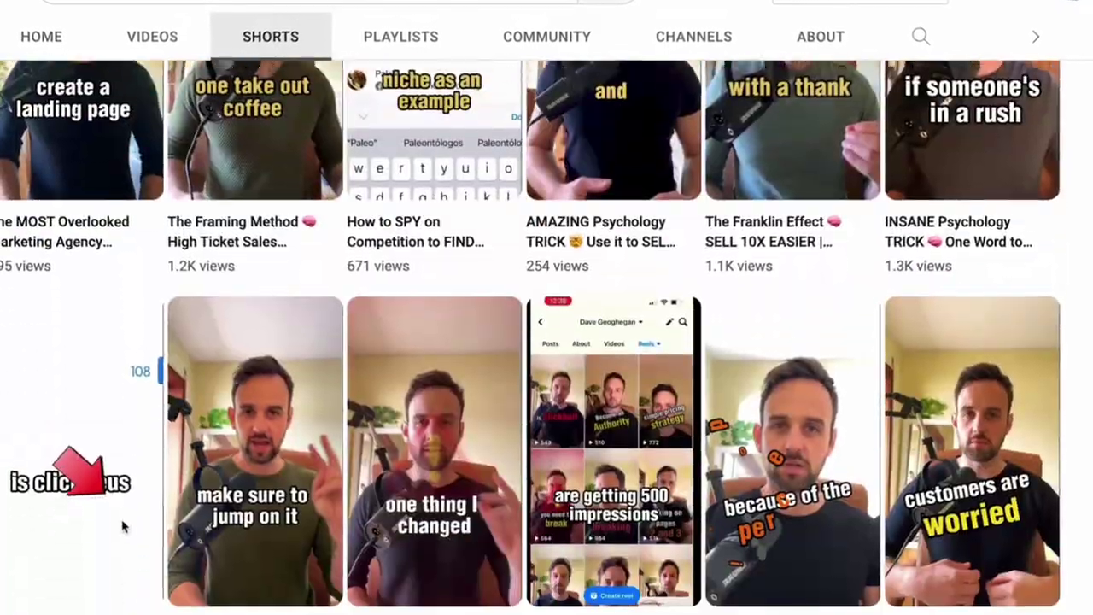
pyautogui.scroll(-5, 122, 527)
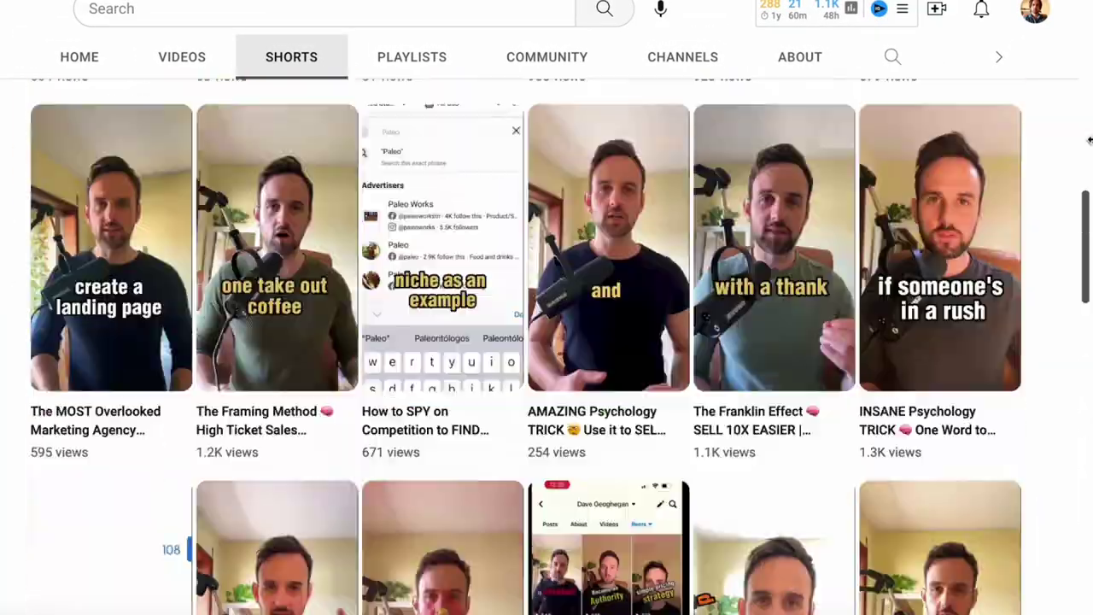
pyautogui.scroll(-10, 1090, 140)
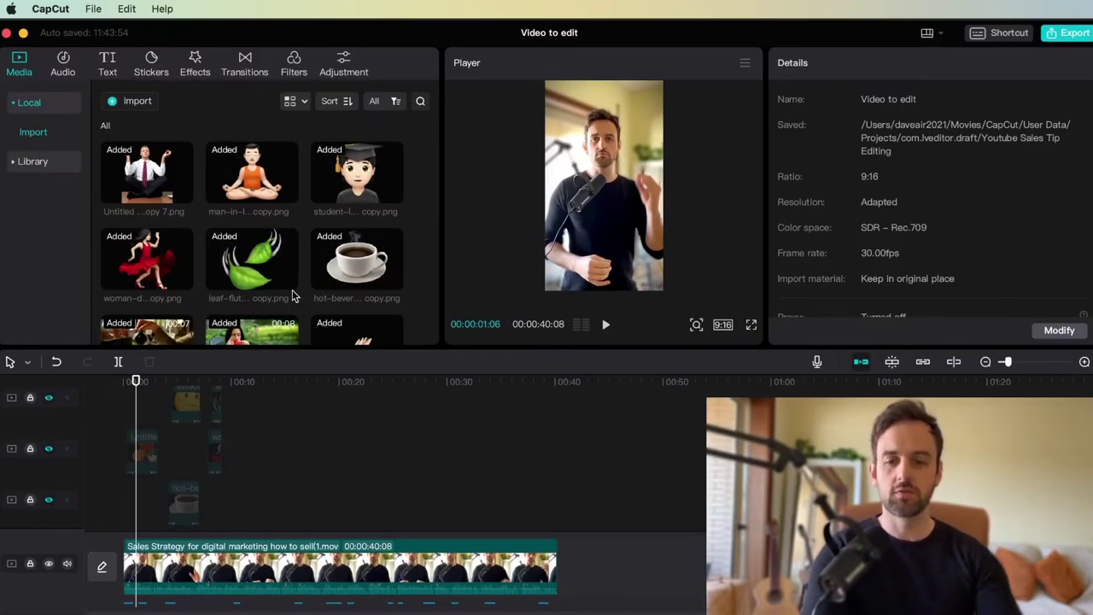
# - Split the main talking-head clip at 00:00:18:03 and select the second segment
pyautogui.scroll(-1, 370, 486)
pyautogui.scroll(-1, 287, 523)
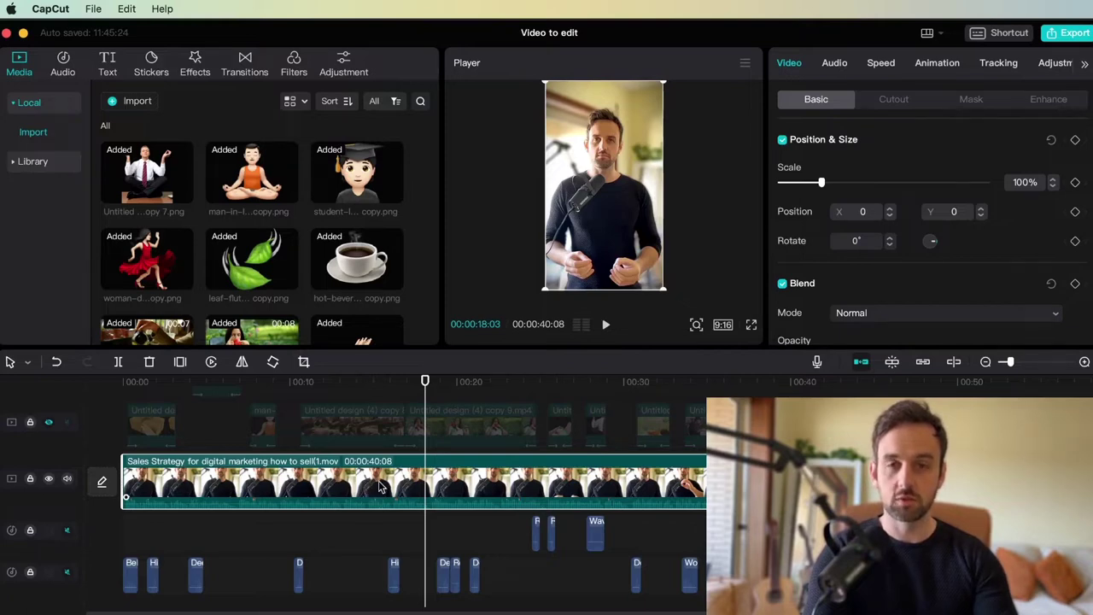
pyautogui.click(118, 362)
pyautogui.moveTo(487, 482)
pyautogui.mouseDown()
pyautogui.moveTo(574, 482)
pyautogui.moveTo(635, 444)
pyautogui.moveTo(487, 483)
pyautogui.mouseUp()
pyautogui.click(369, 483)
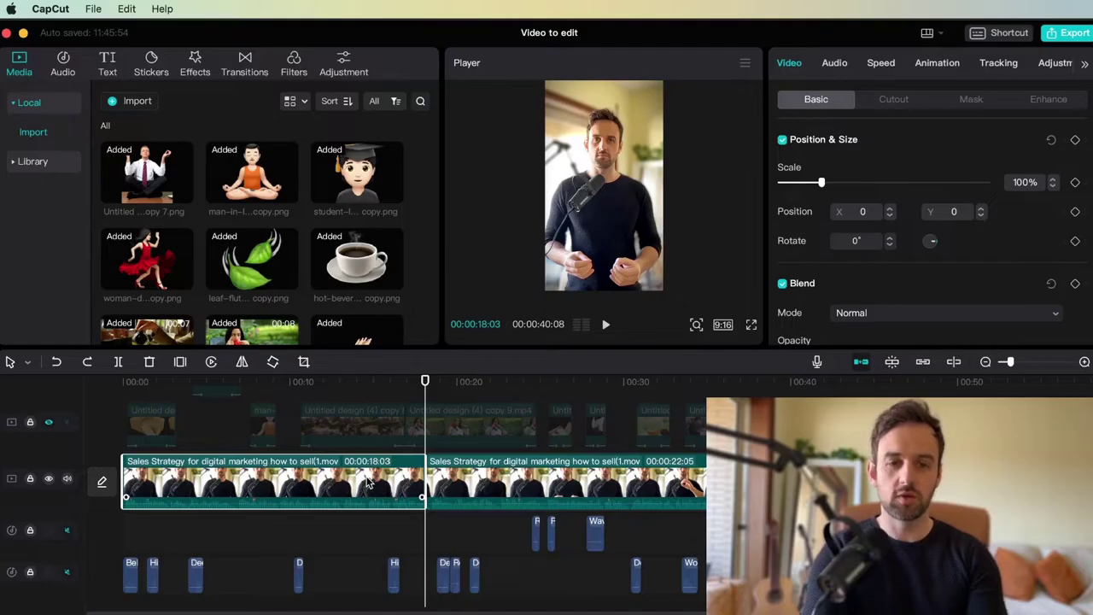
pyautogui.click(556, 500)
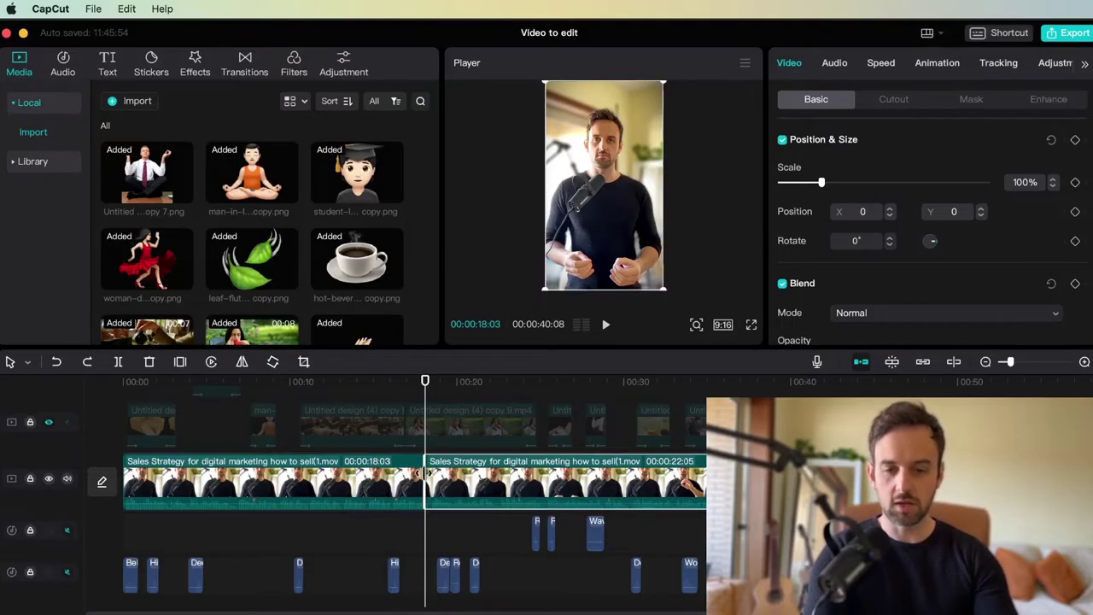
# - Trim the start of the second segment to shorten it to 00:00:17:21, and undo the trim
pyautogui.scroll(2, 424, 473)
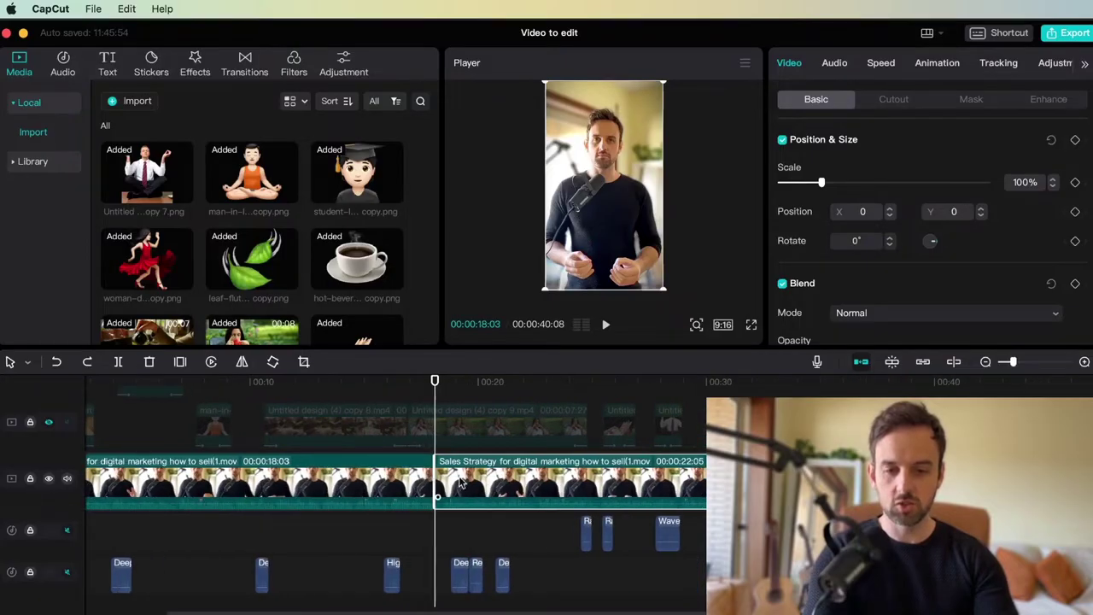
pyautogui.moveTo(434, 472); pyautogui.dragTo(539, 474)
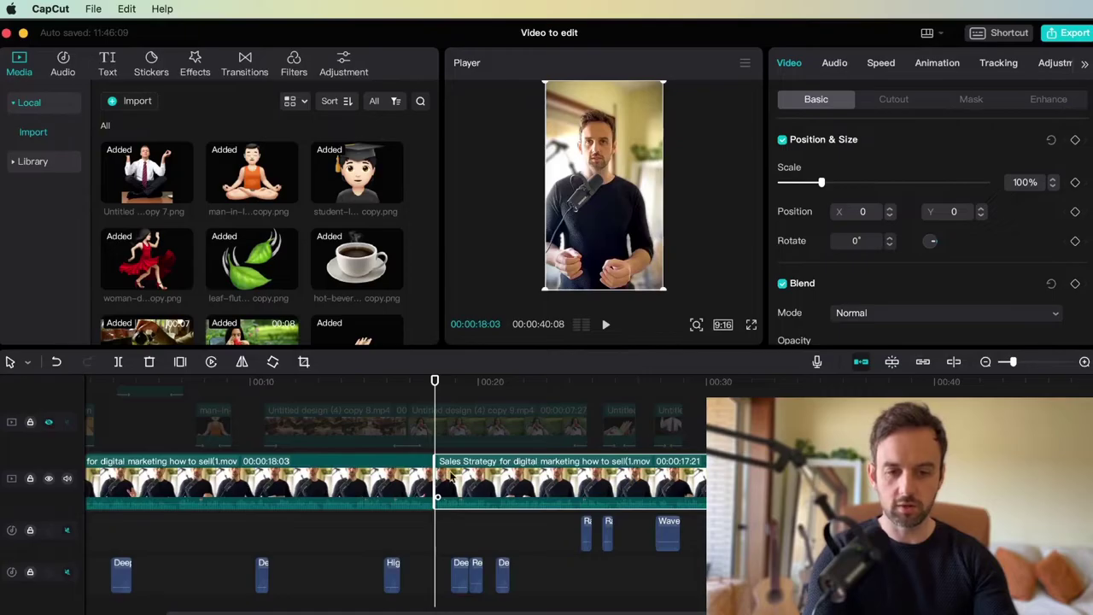
pyautogui.press('super+z')
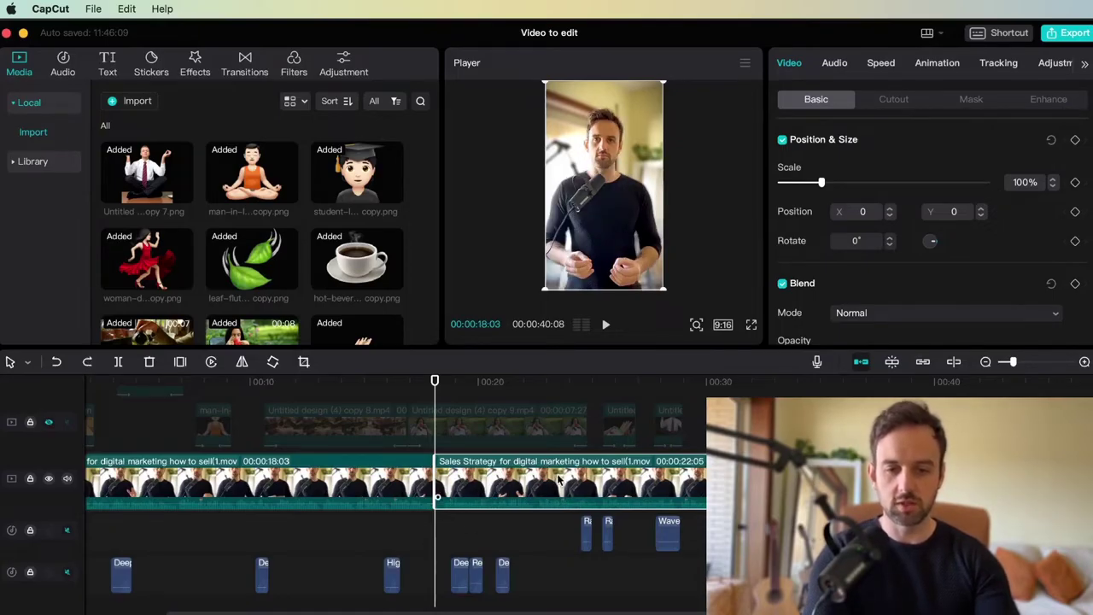
pyautogui.moveTo(560, 482)
pyautogui.mouseDown()
pyautogui.moveTo(559, 530)
pyautogui.moveTo(558, 485)
pyautogui.moveTo(547, 483)
pyautogui.mouseUp()
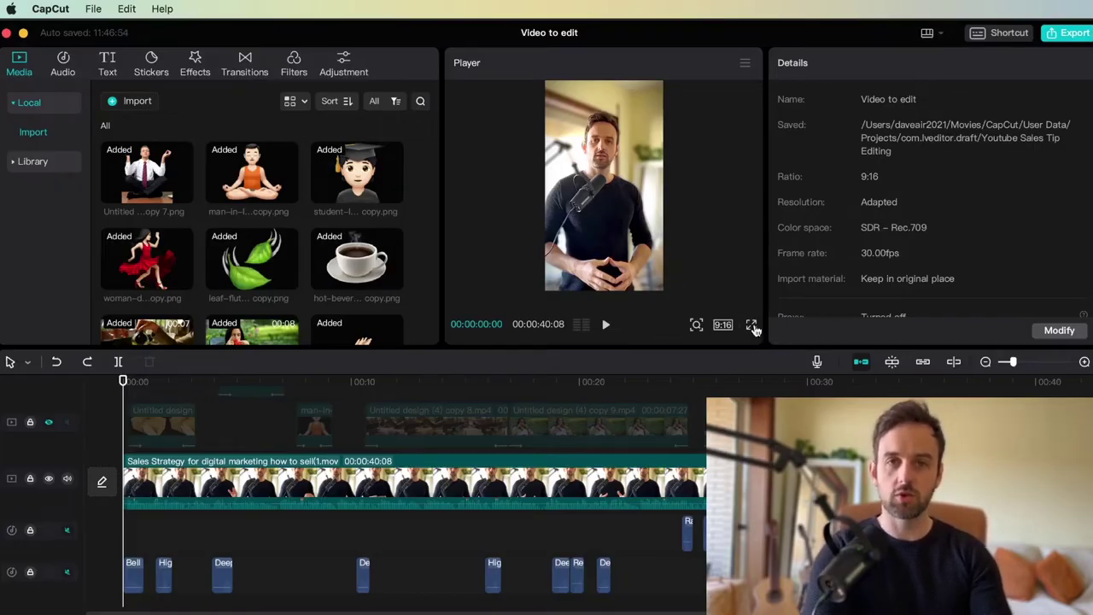
# - Play the unedited video from the beginning in full screen and return to the editor
pyautogui.click(753, 326)
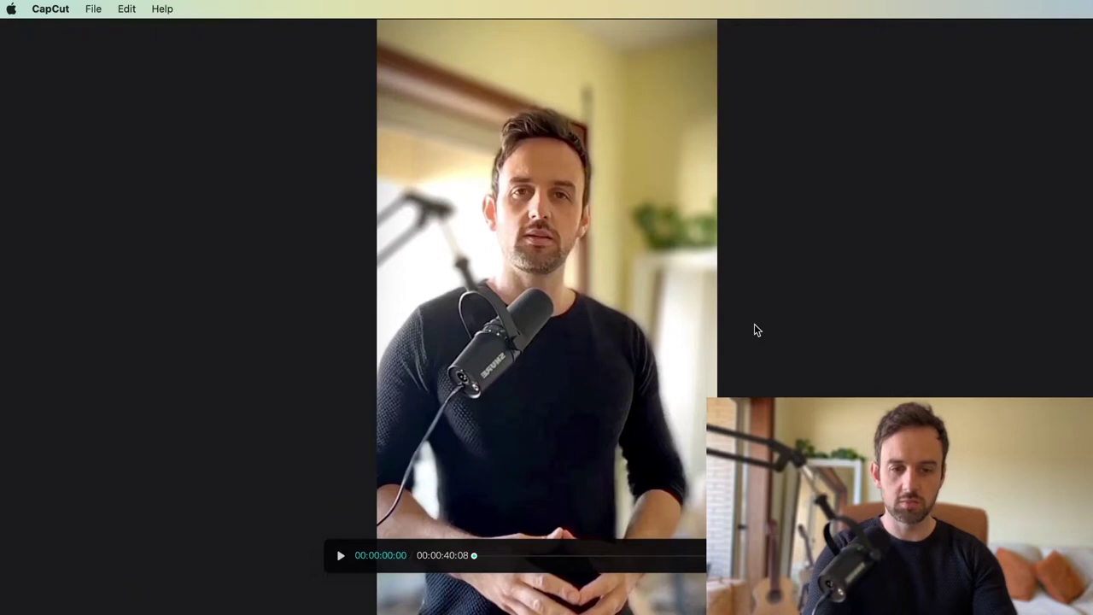
pyautogui.press('space')
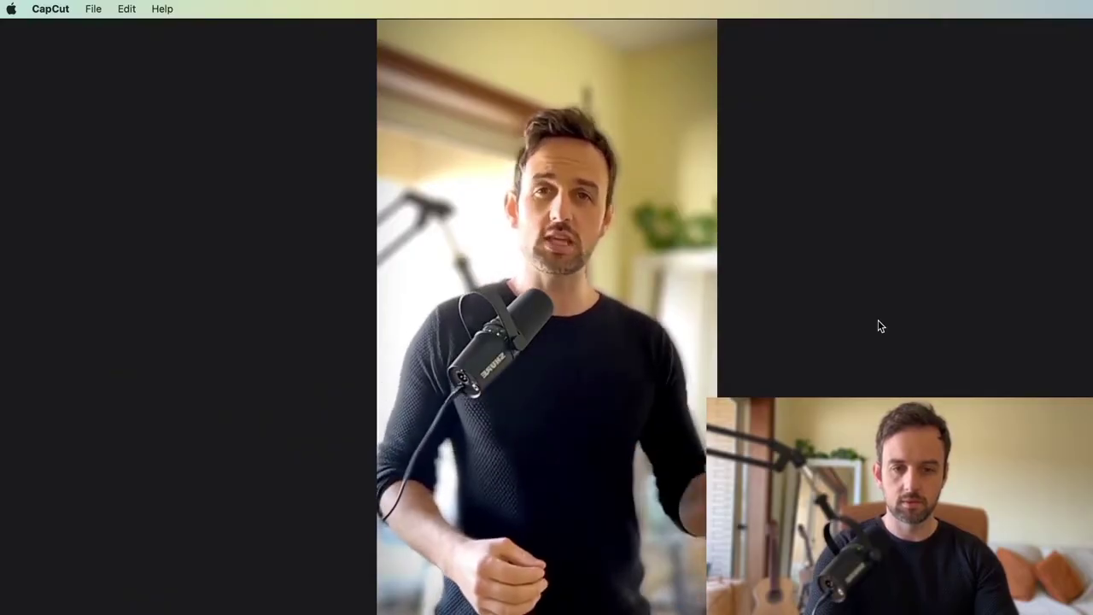
pyautogui.press('Escape')
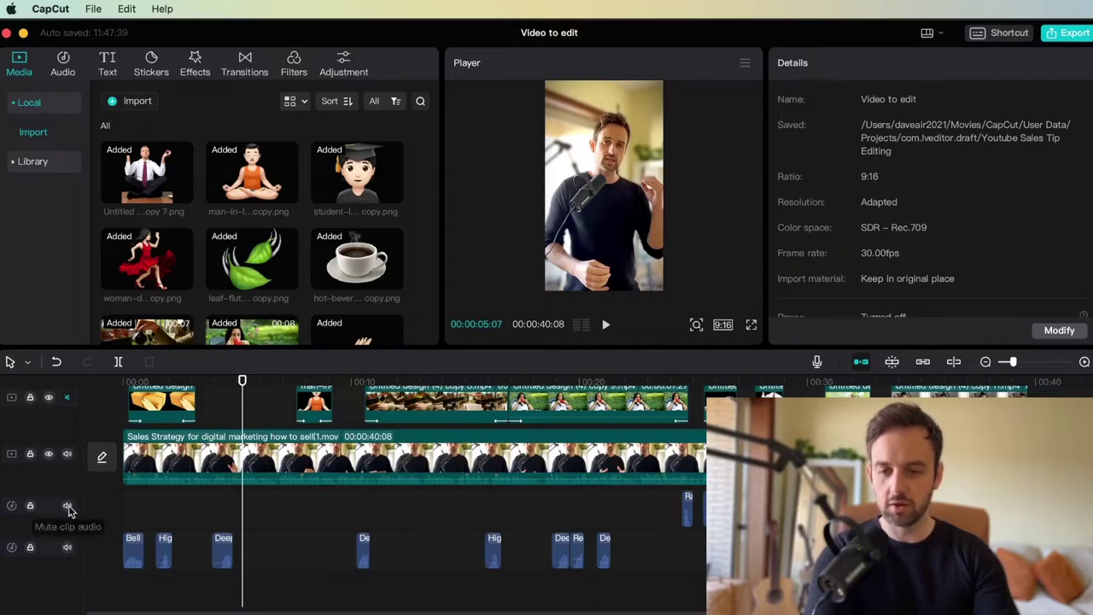
# - Unhide the hidden image overlay, effects, adjustment and caption tracks above the main video
pyautogui.scroll(3, 171, 449)
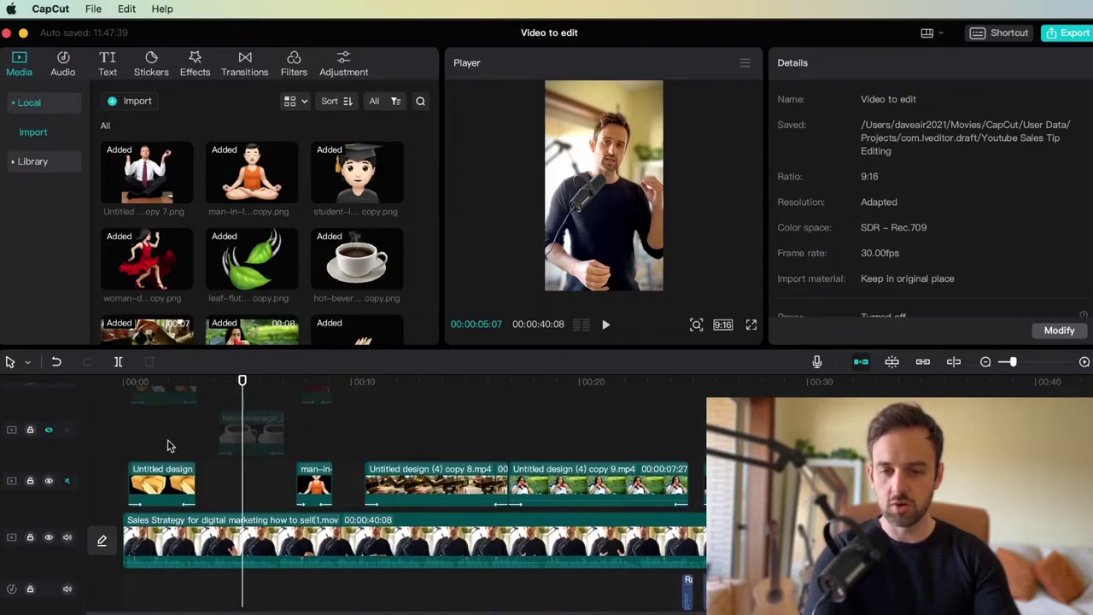
pyautogui.scroll(2, 268, 500)
pyautogui.scroll(-2, 150, 485)
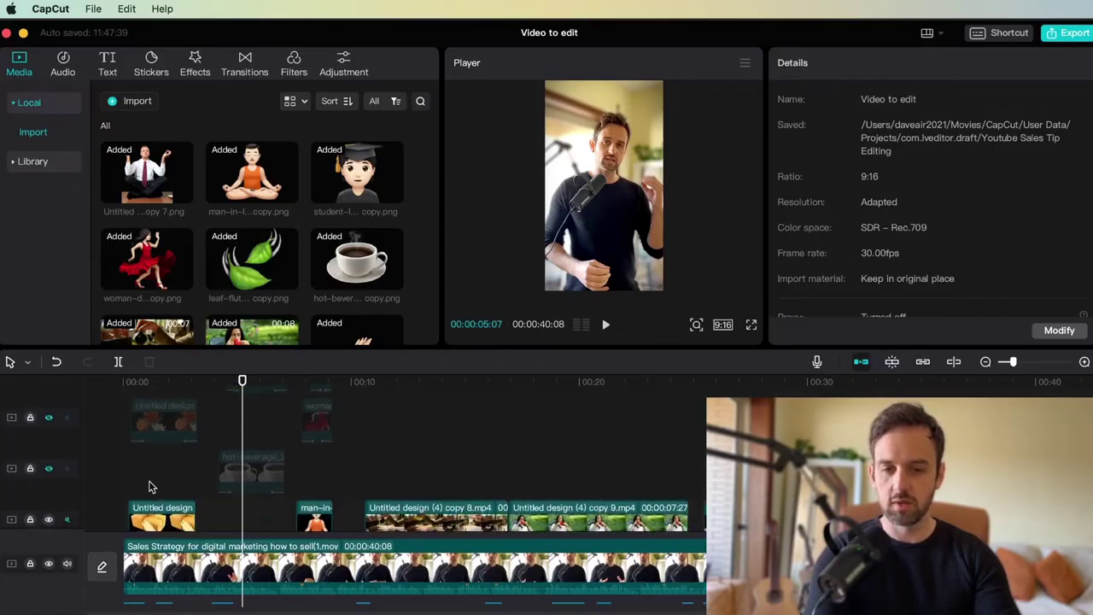
pyautogui.scroll(-1, 154, 478)
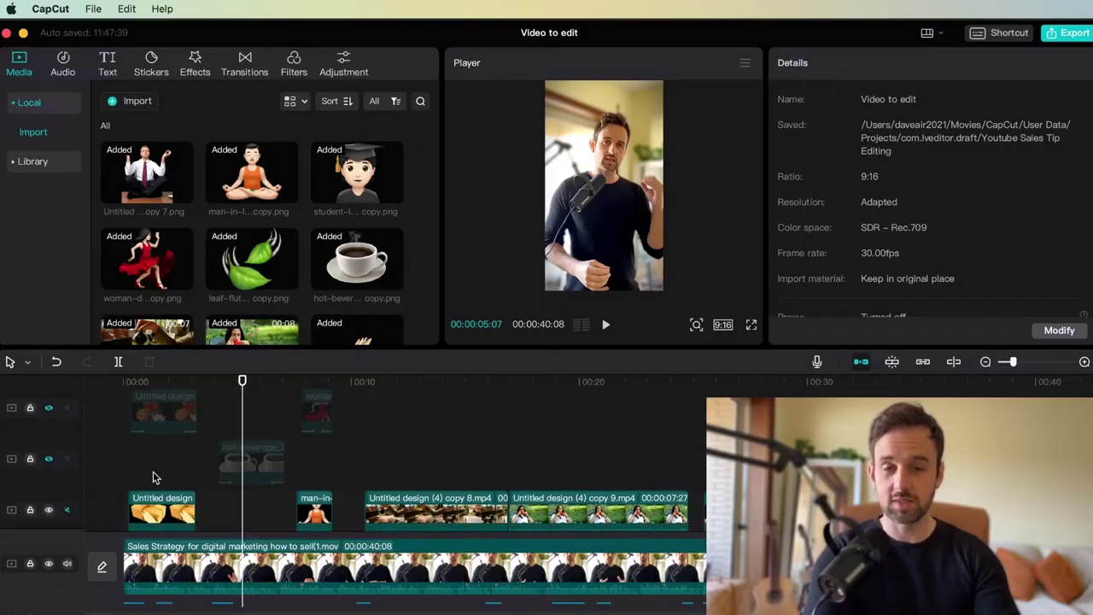
pyautogui.click(50, 461)
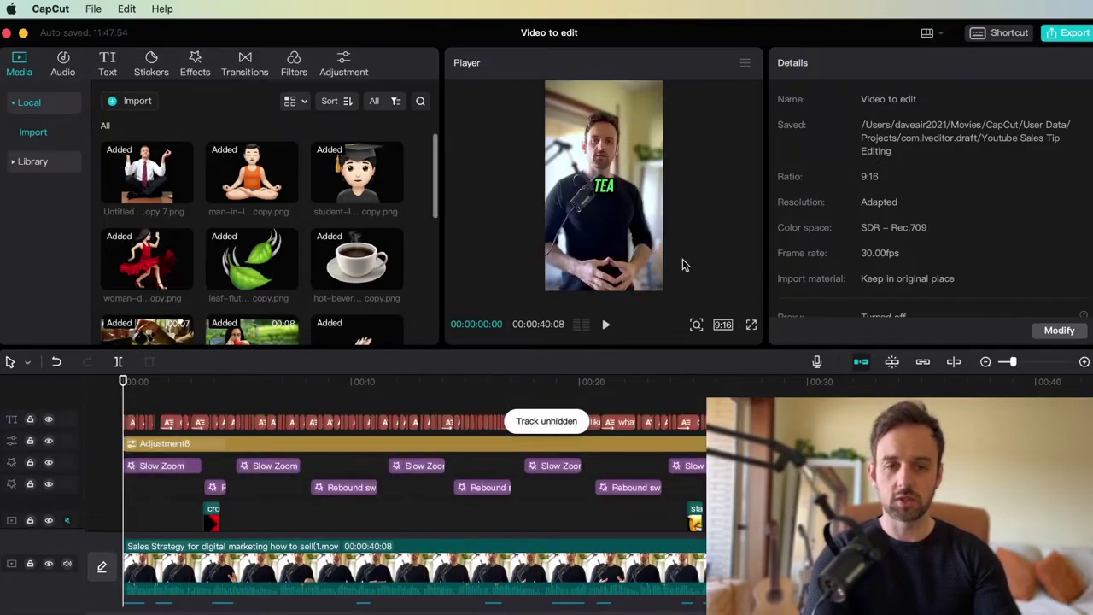
# - Play the video with captions, effects and overlays from the beginning in full screen, and review its timeline tracks
pyautogui.click(751, 325)
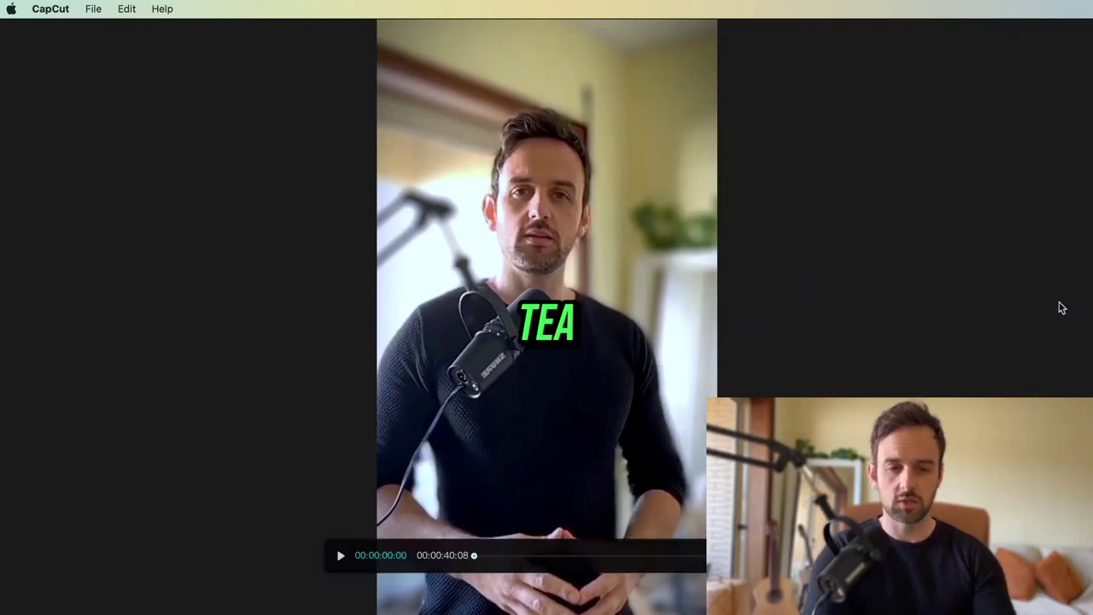
pyautogui.press('space')
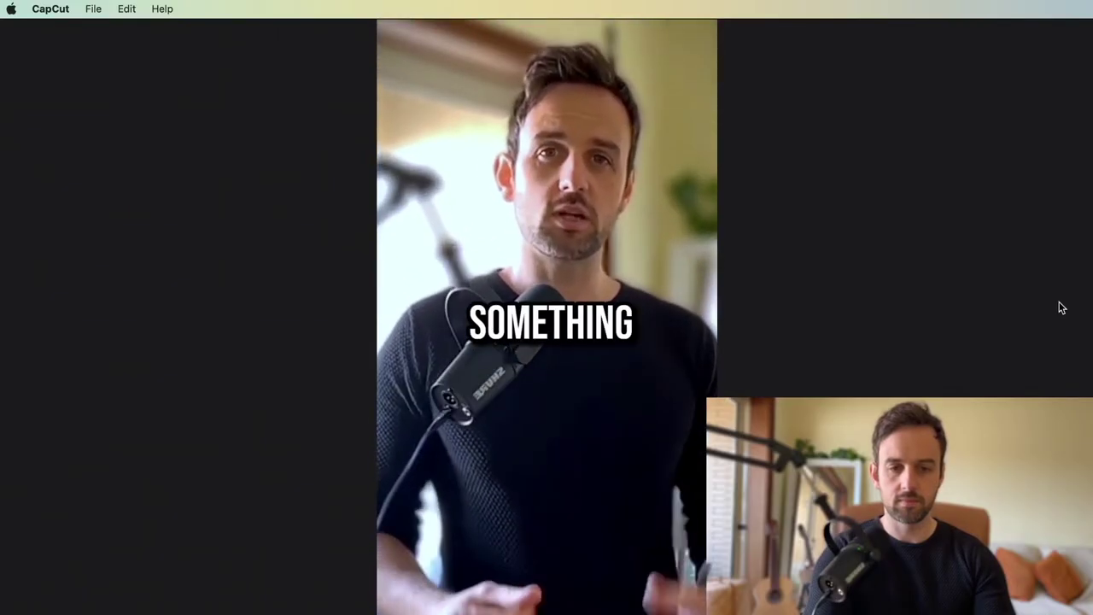
pyautogui.press('Escape')
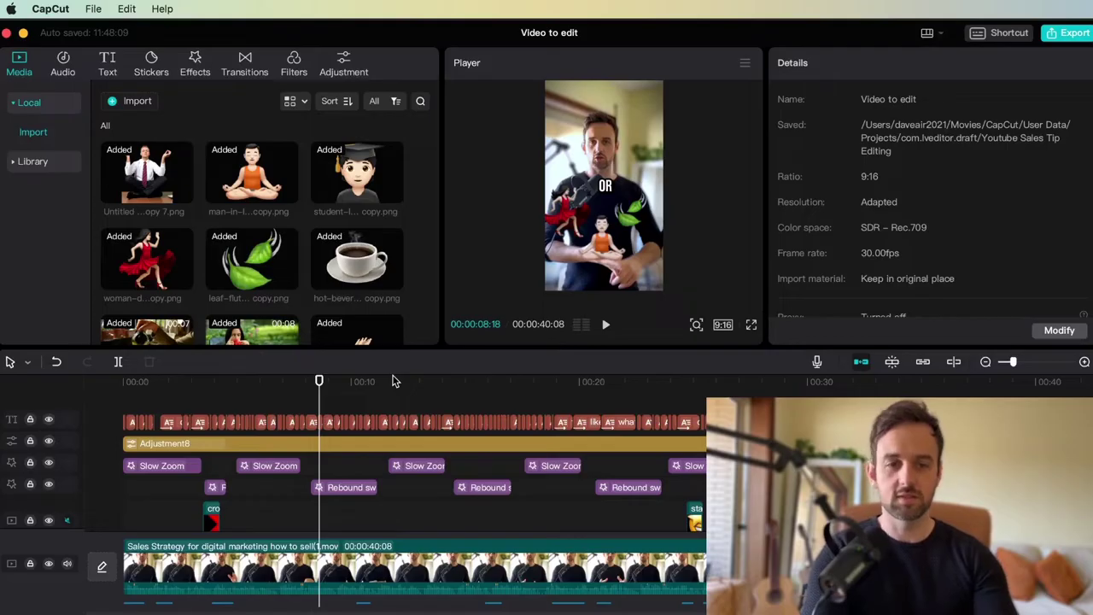
pyautogui.scroll(-1, 324, 462)
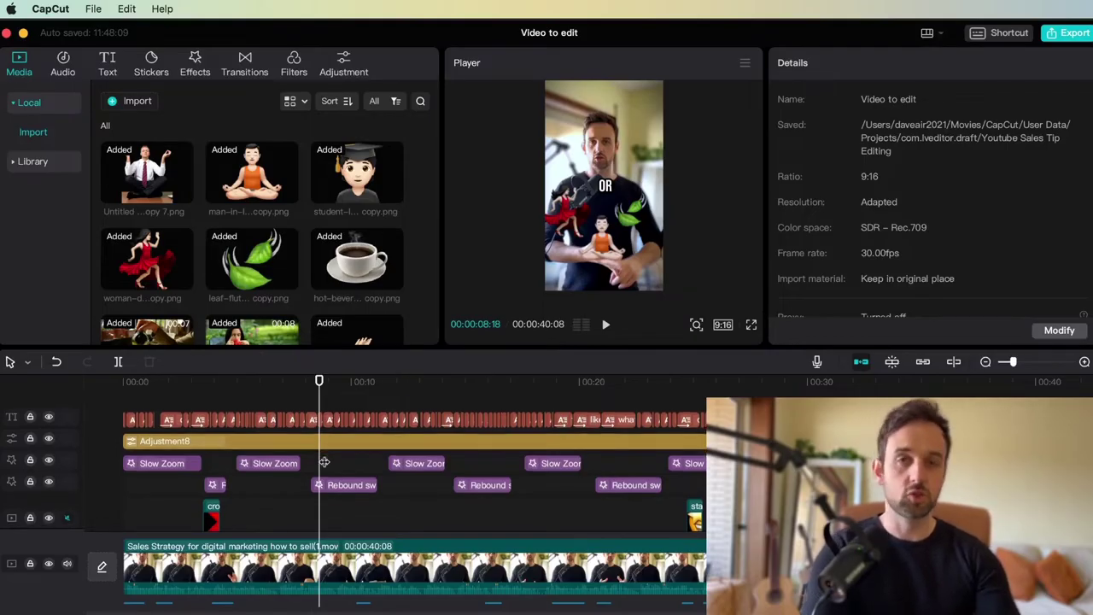
pyautogui.scroll(-5, 176, 495)
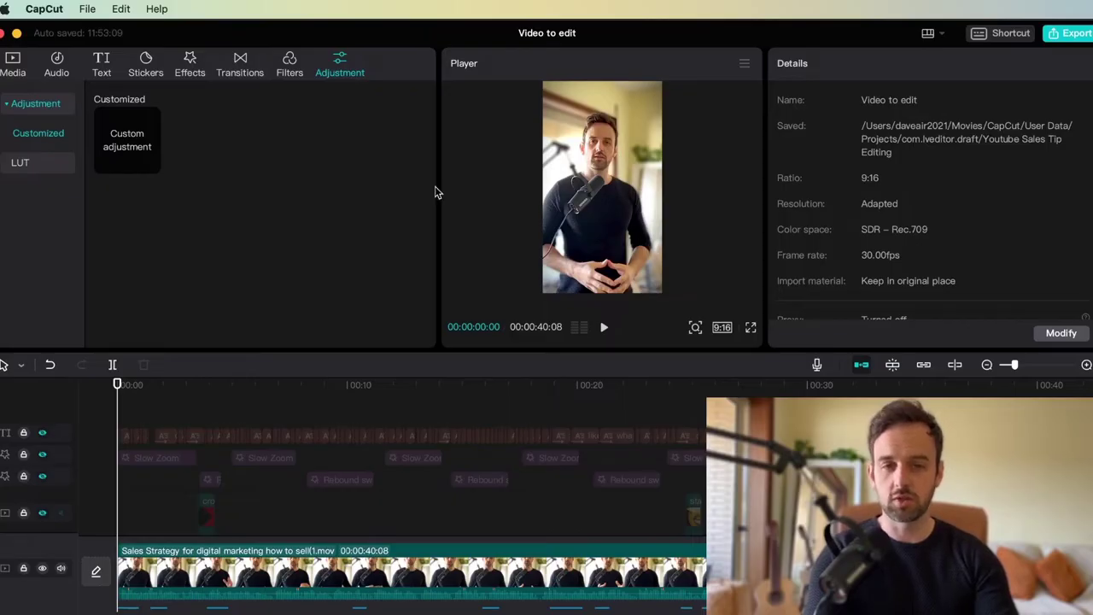
# - Add a custom adjustment layer at the start of the timeline and lengthen it to about 4 seconds
pyautogui.click(129, 414)
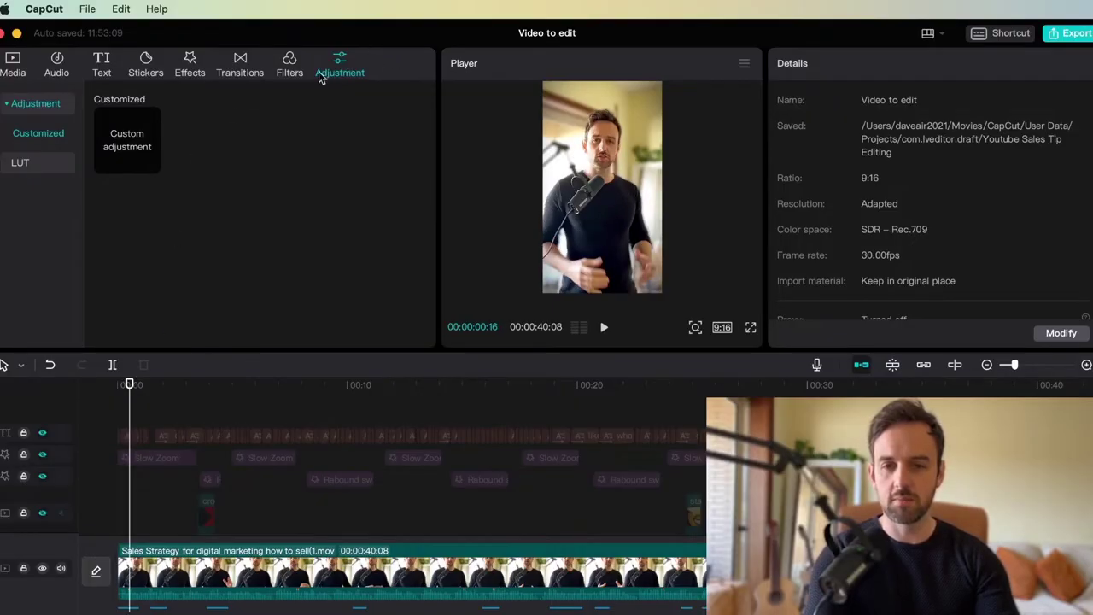
pyautogui.moveTo(152, 161)
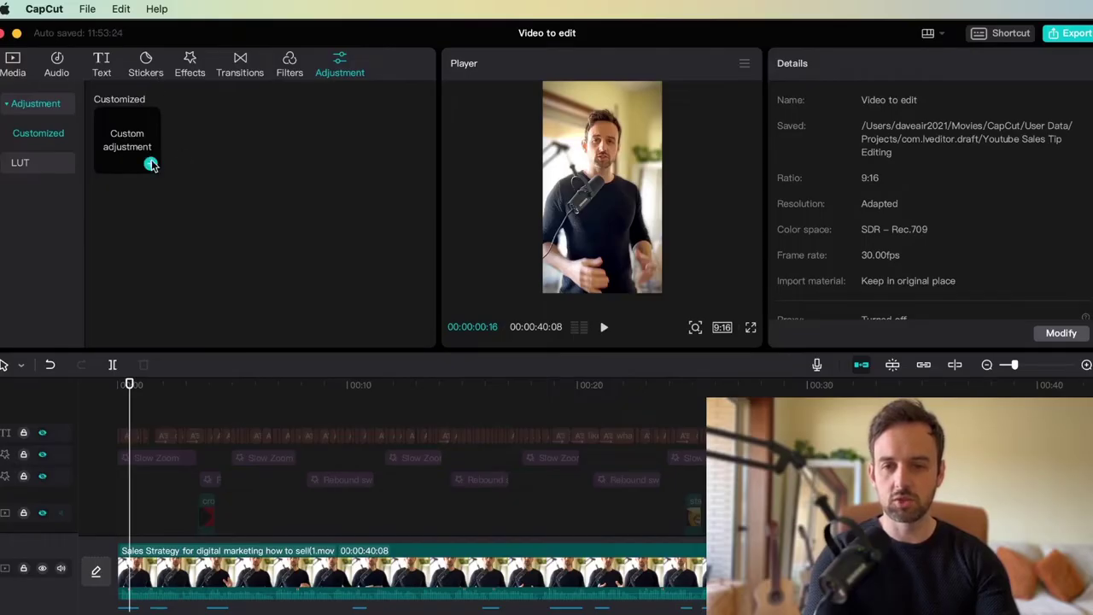
pyautogui.click(151, 164)
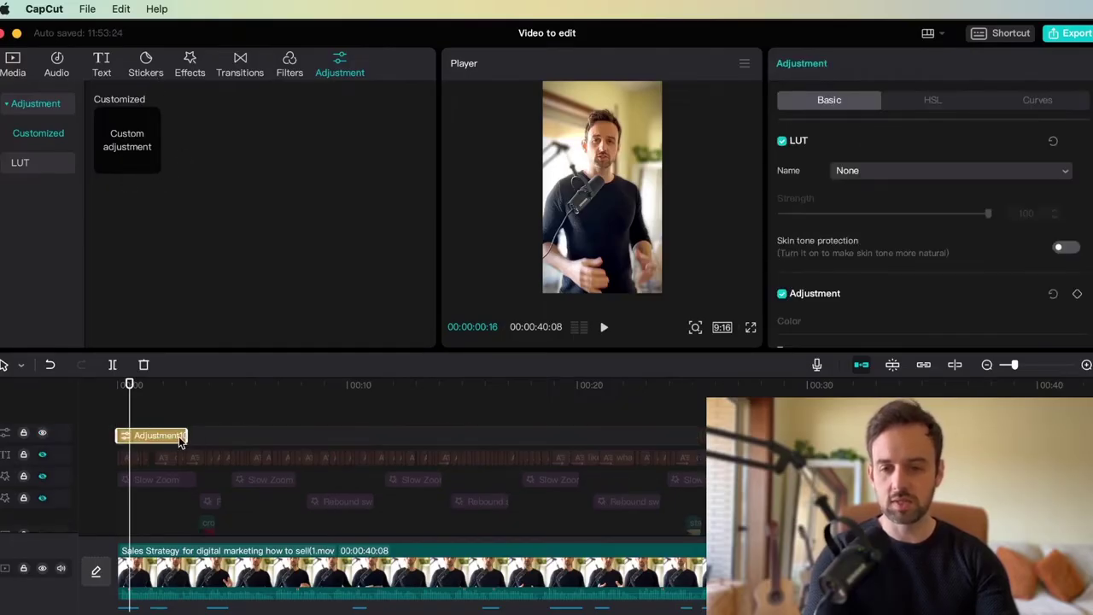
pyautogui.moveTo(182, 435); pyautogui.dragTo(203, 435)
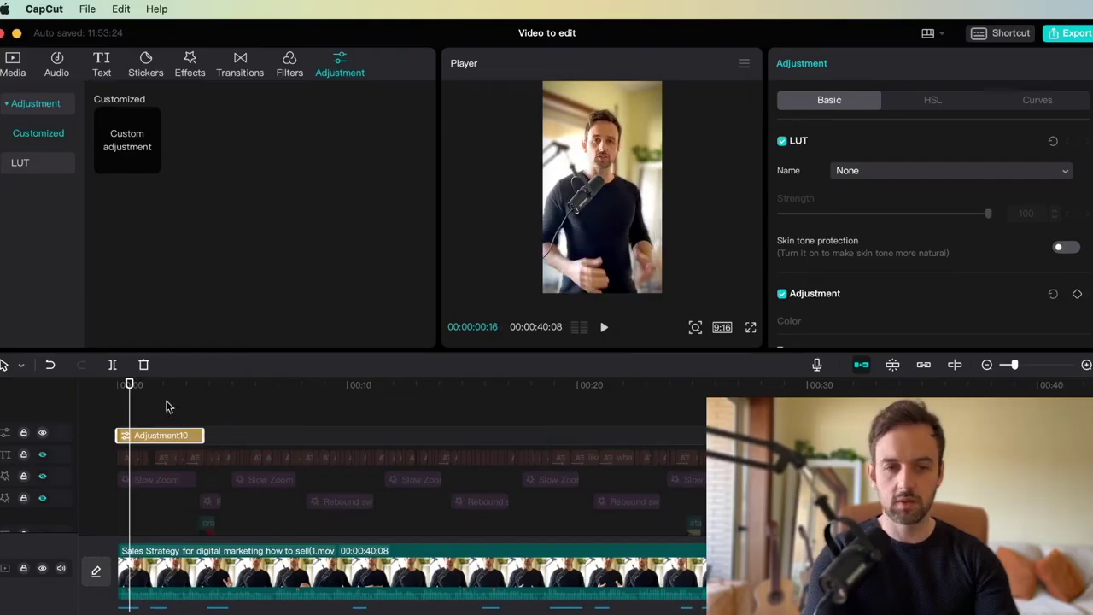
# - Set the adjustment layer's colour temperature to -18
pyautogui.scroll(-4, 944, 246)
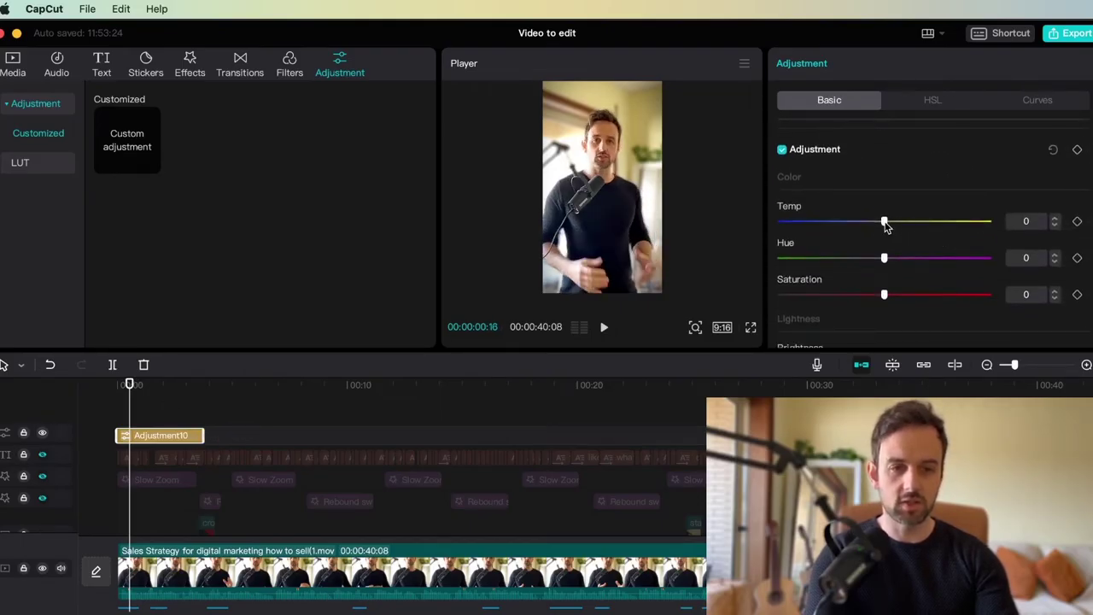
pyautogui.moveTo(885, 224)
pyautogui.mouseDown()
pyautogui.moveTo(780, 225)
pyautogui.moveTo(949, 228)
pyautogui.moveTo(881, 226)
pyautogui.moveTo(896, 227)
pyautogui.mouseUp()
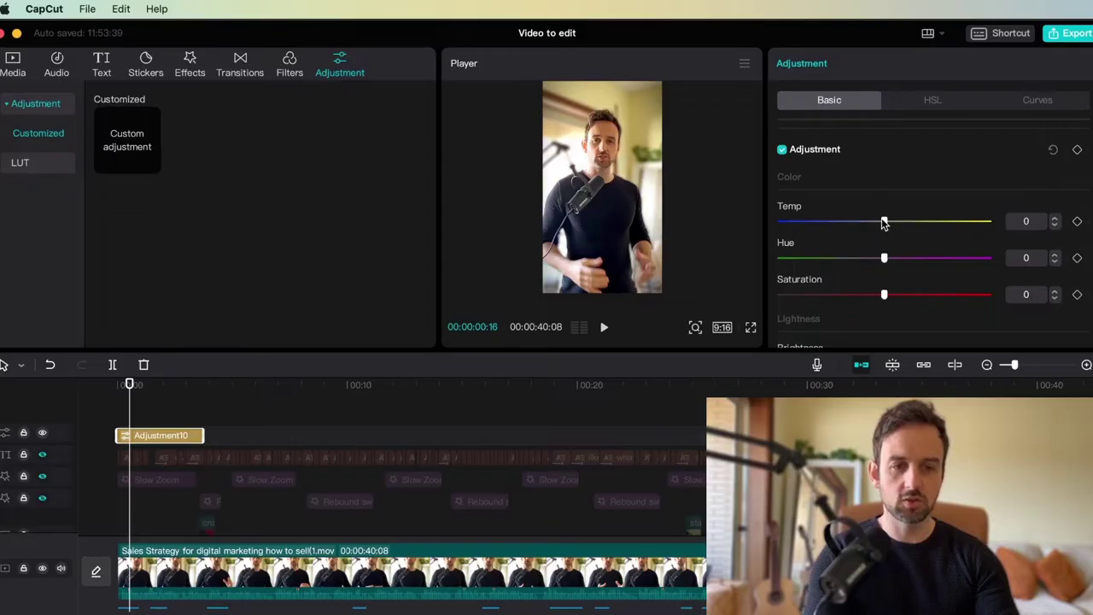
pyautogui.scroll(-5, 884, 305)
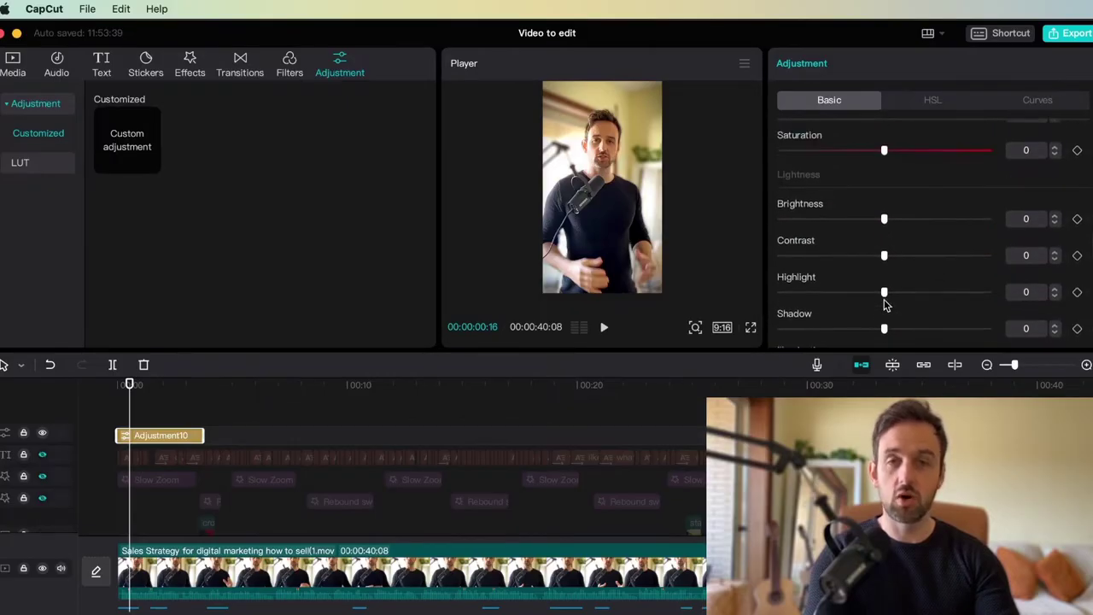
pyautogui.scroll(5, 884, 305)
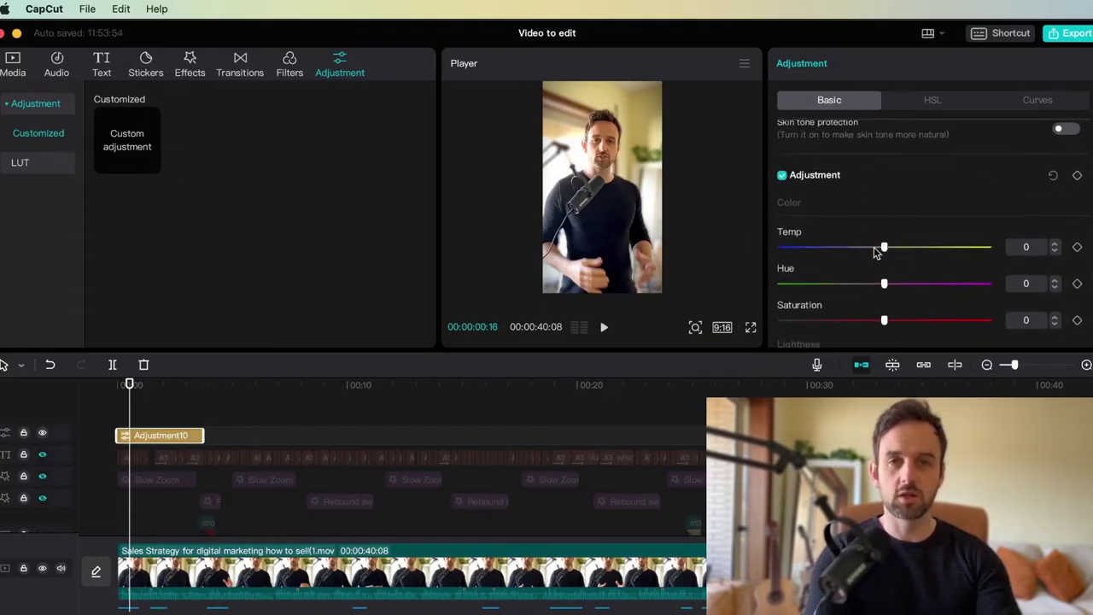
pyautogui.moveTo(875, 253); pyautogui.dragTo(848, 258)
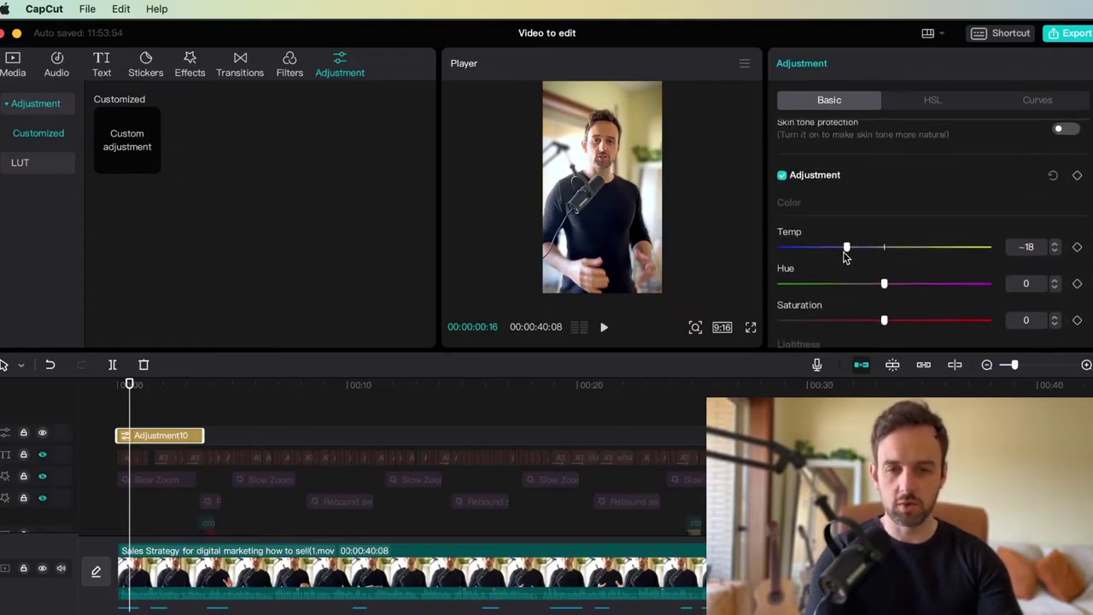
# - Play back the colour-adjusted opening from the start and extend the adjustment layer over the whole main video
pyautogui.click(94, 415)
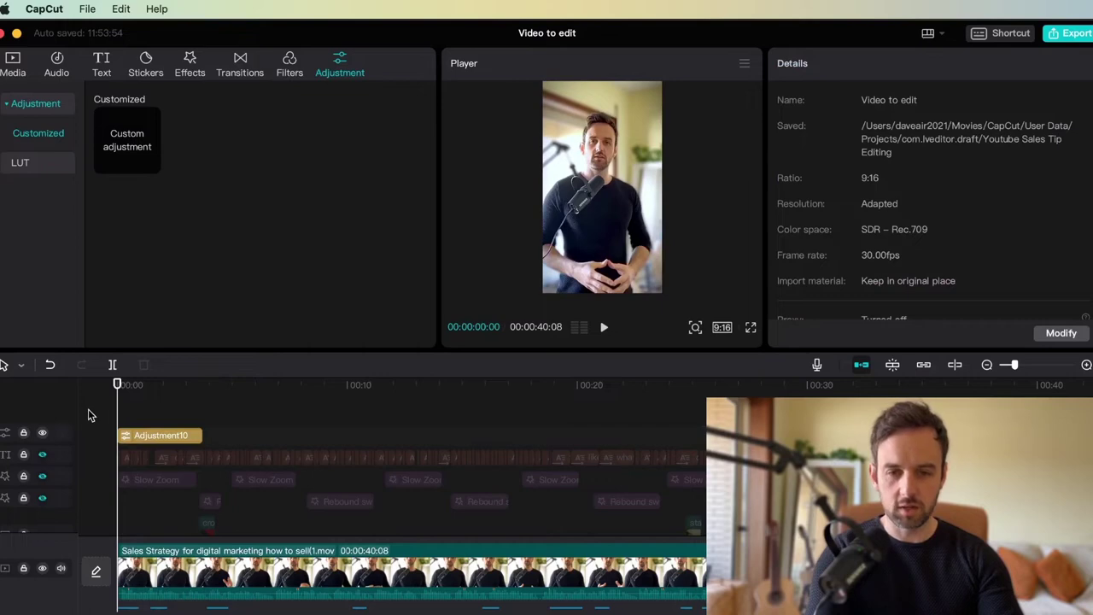
pyautogui.press('space')
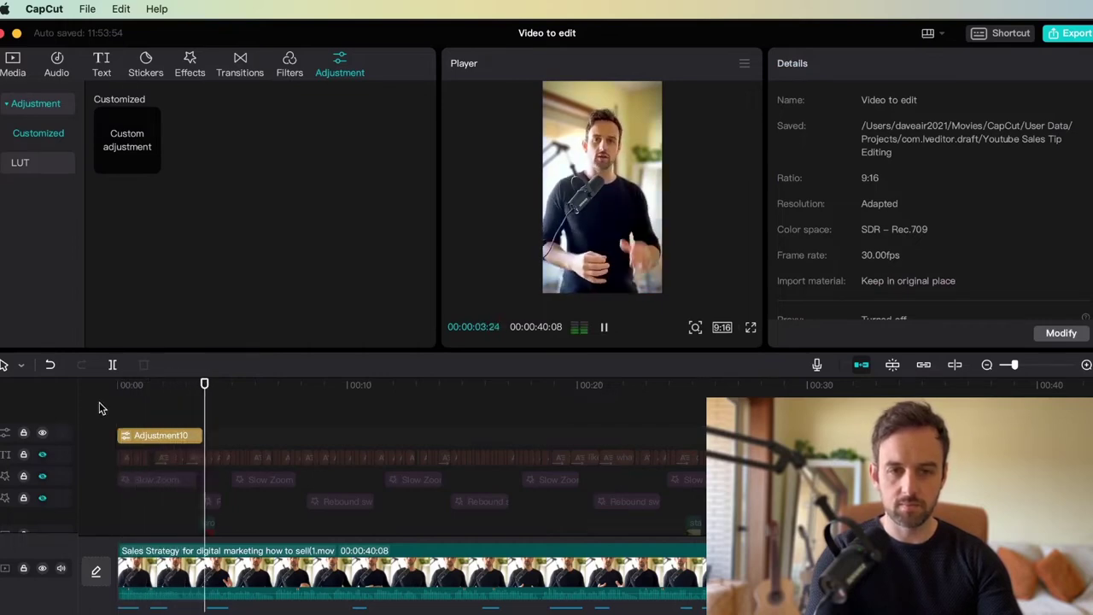
pyautogui.press('space')
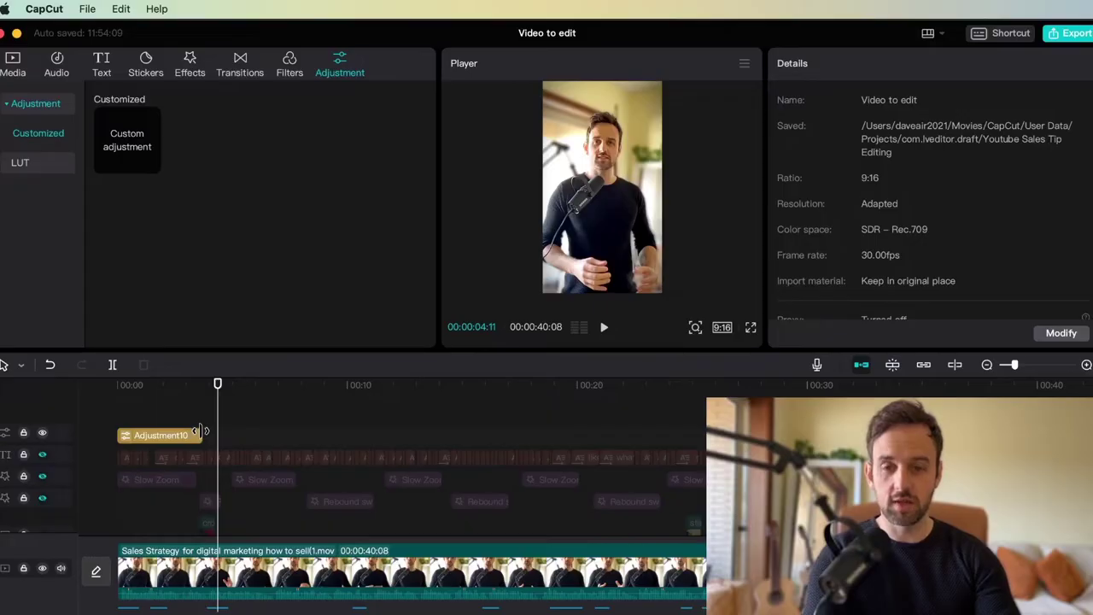
pyautogui.moveTo(199, 429); pyautogui.dragTo(799, 431)
pyautogui.hscroll(5, 535, 445)
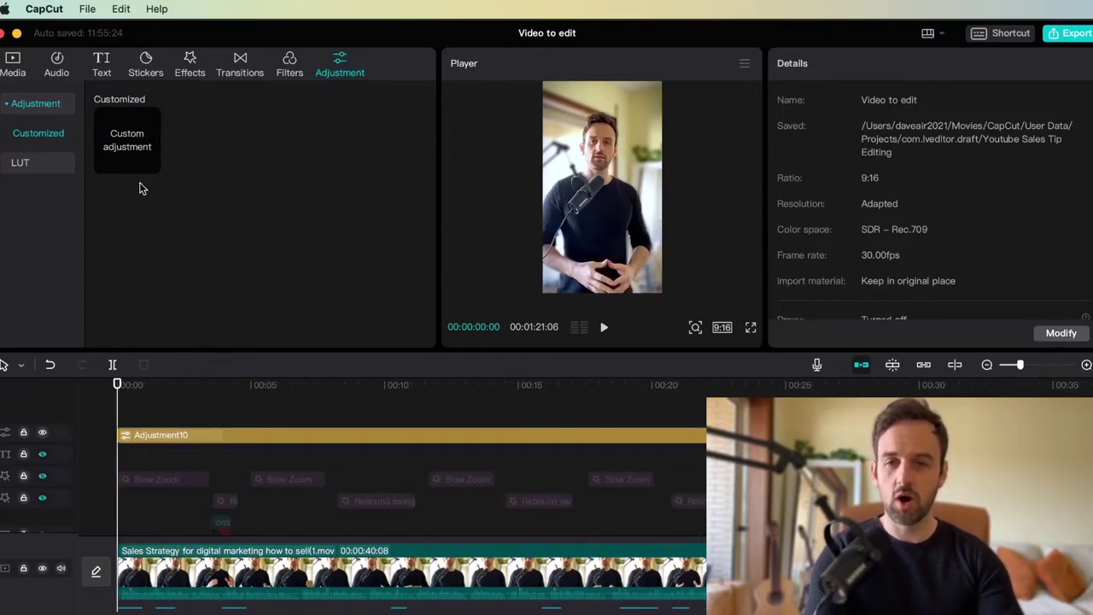
# - Generate automatic captions from the video's speech in English
pyautogui.click(108, 68)
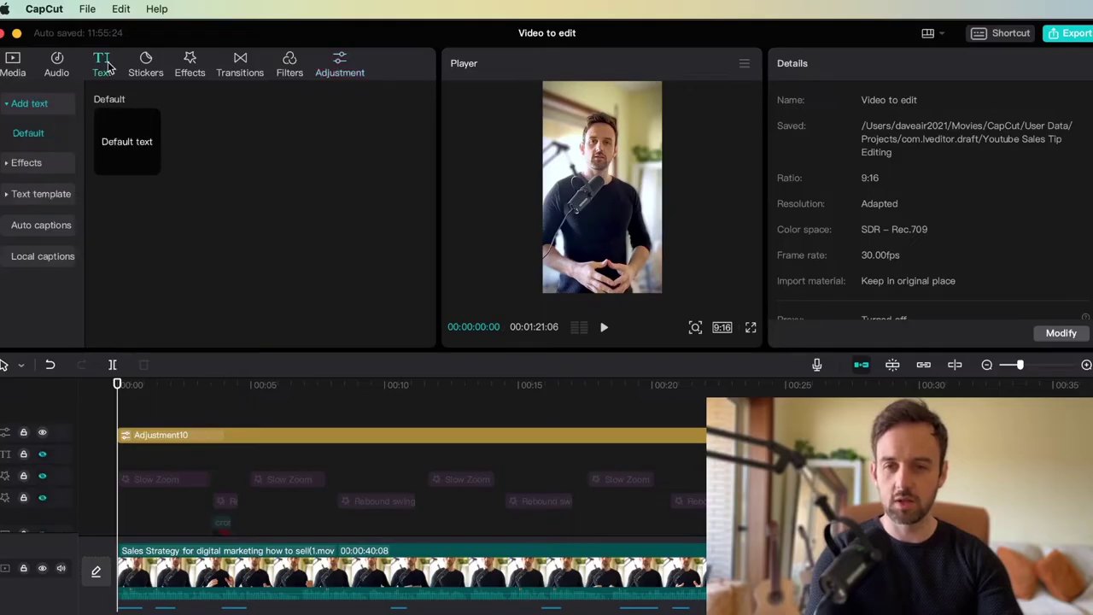
pyautogui.click(41, 225)
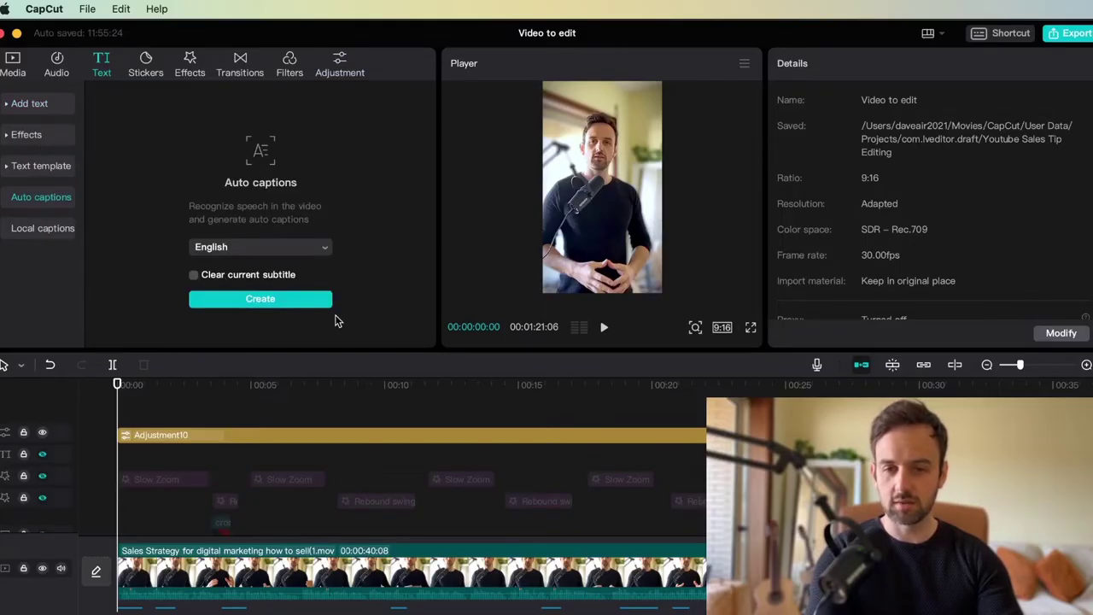
pyautogui.click(270, 299)
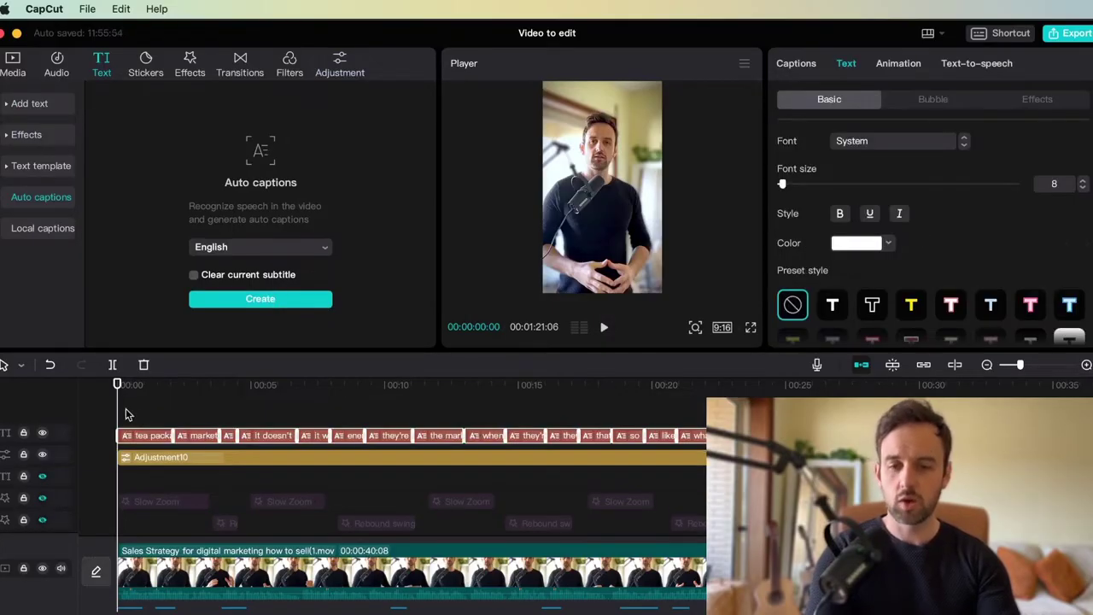
# - Play the newly captioned opening in full screen from the start to review the captions
pyautogui.click(129, 411)
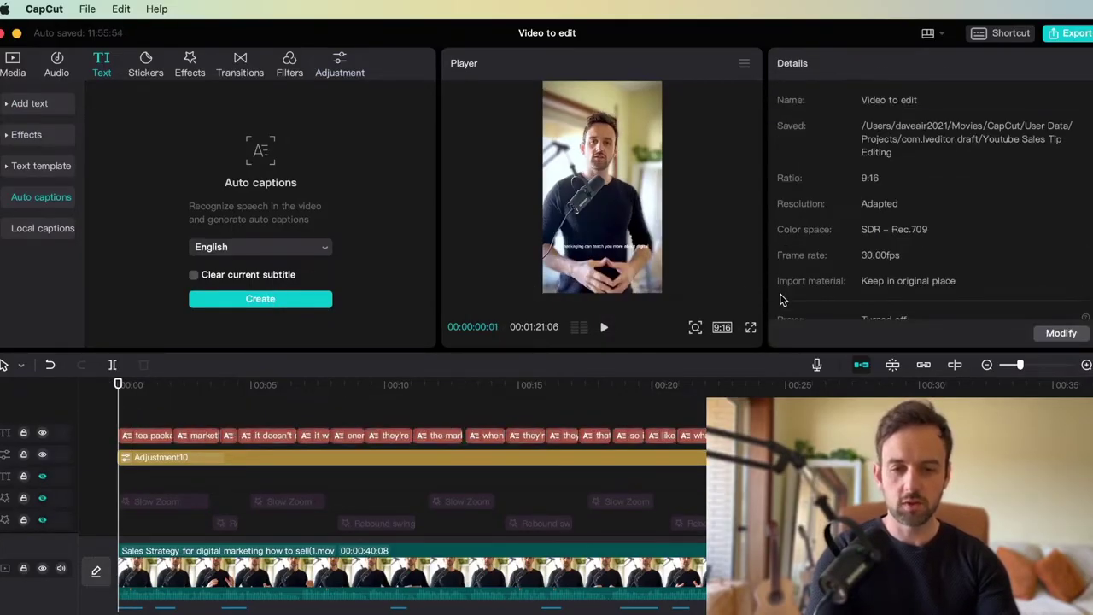
pyautogui.click(751, 327)
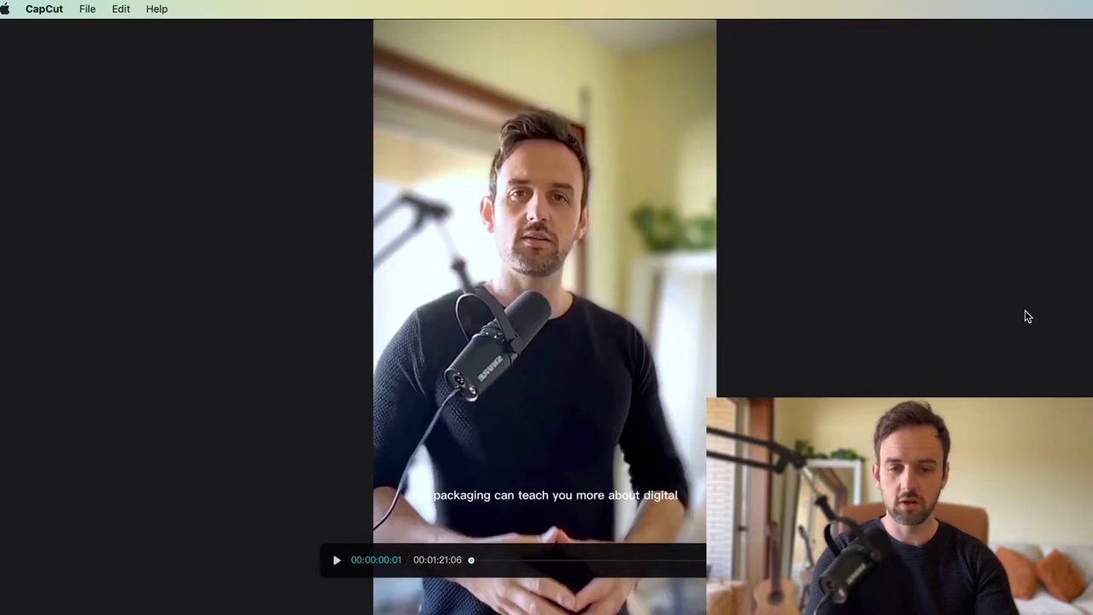
pyautogui.press('space')
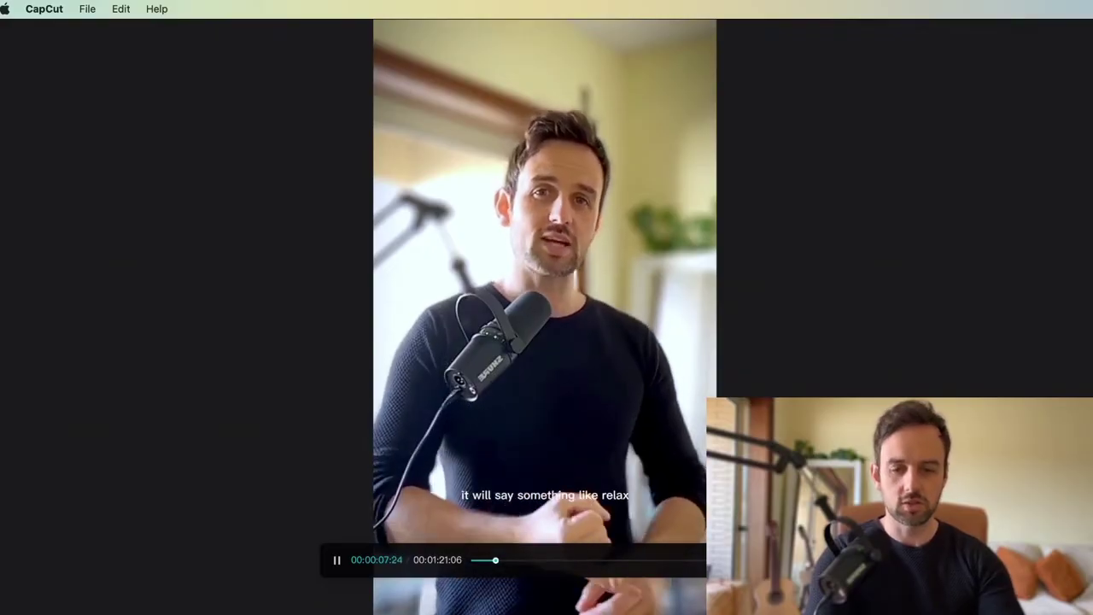
pyautogui.press('Escape')
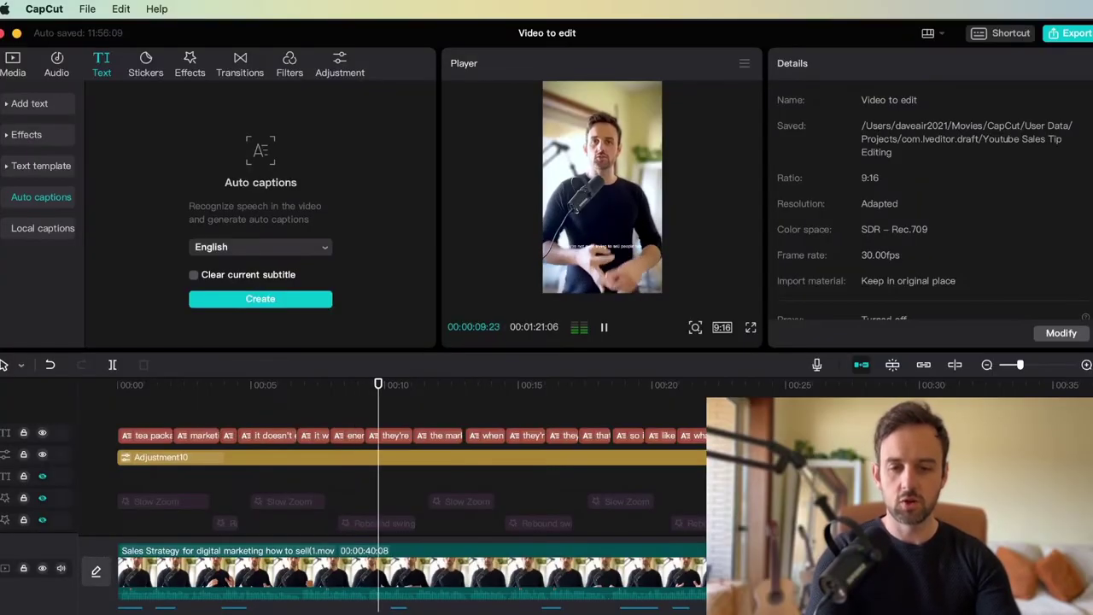
# - Using the first caption with styling applied to all, set the captions' font size to 22 and the font to Rockwell
pyautogui.click(127, 420)
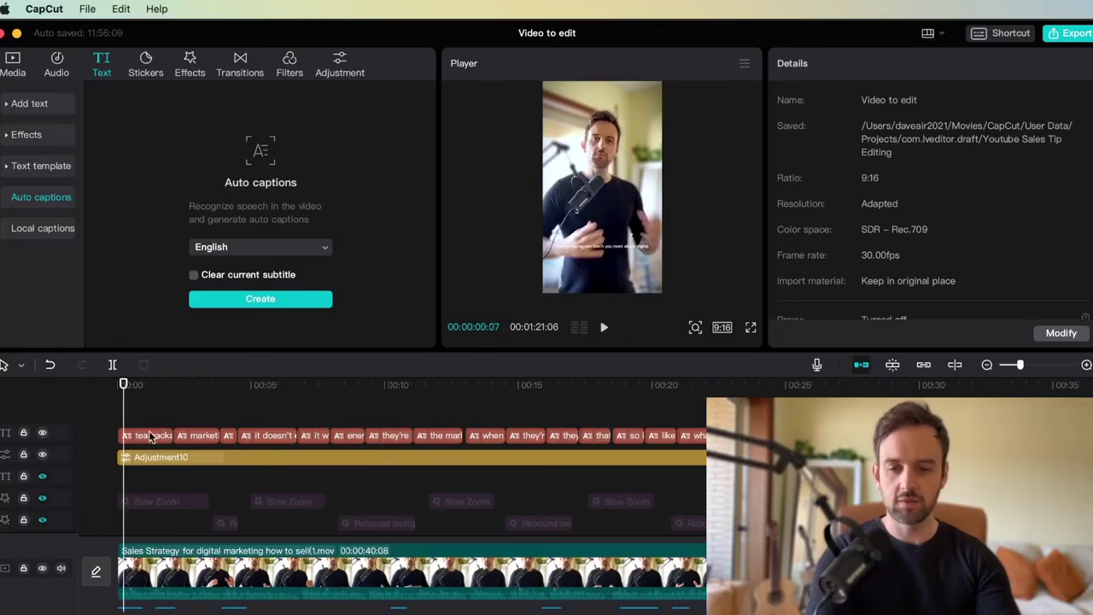
pyautogui.click(147, 437)
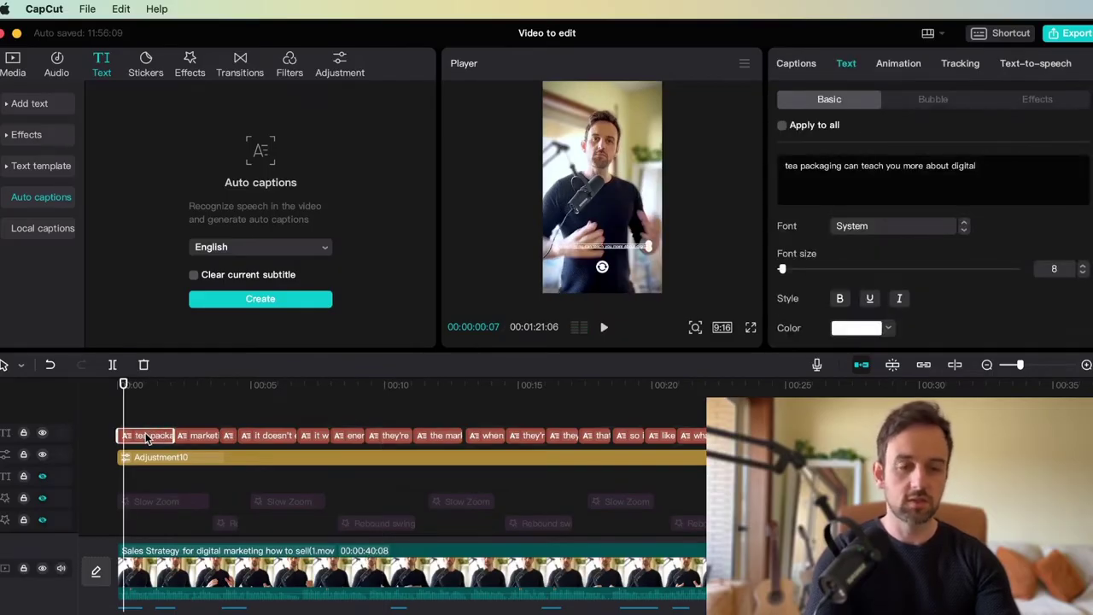
pyautogui.click(783, 125)
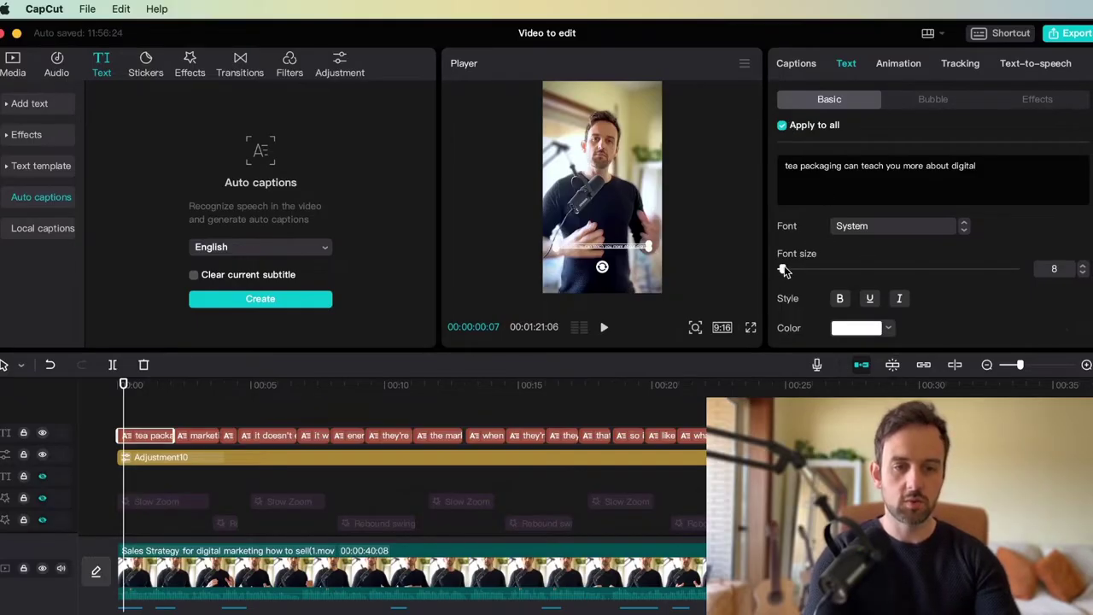
pyautogui.moveTo(785, 270); pyautogui.dragTo(795, 271)
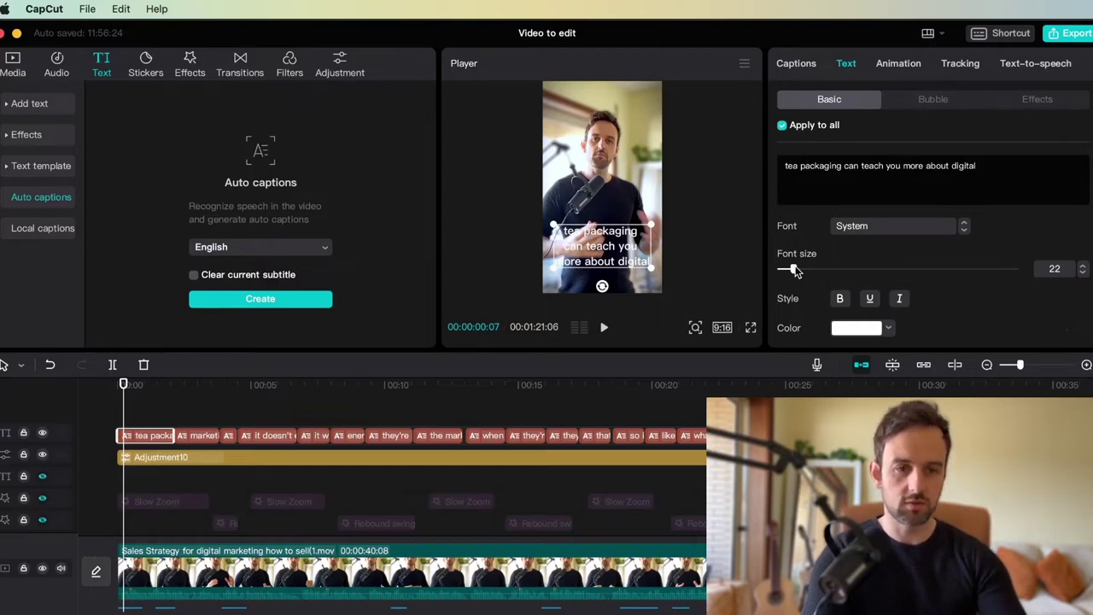
pyautogui.click(937, 229)
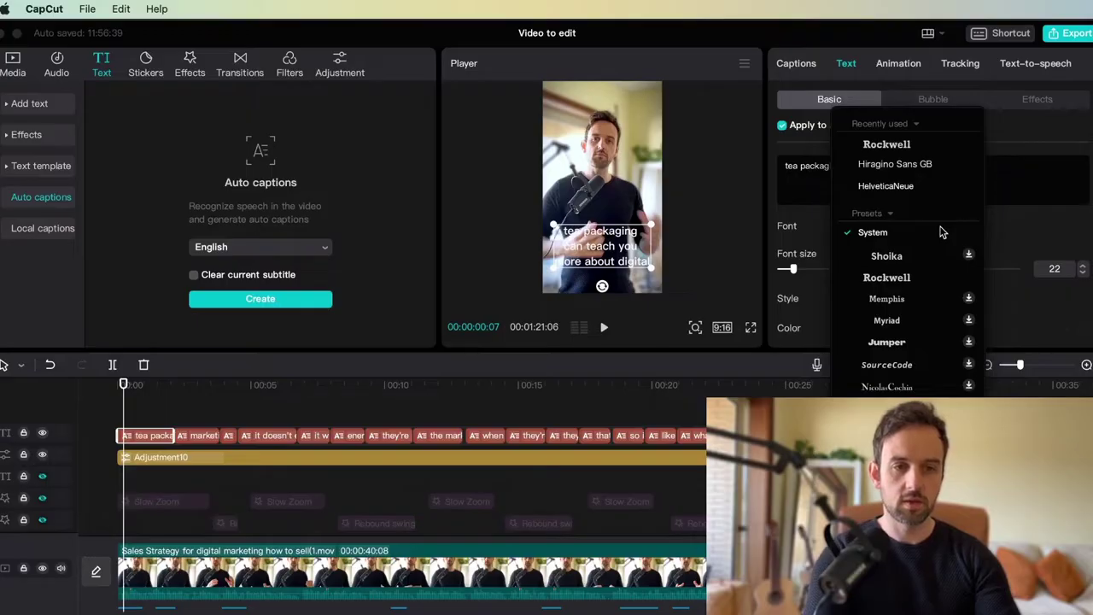
pyautogui.click(908, 146)
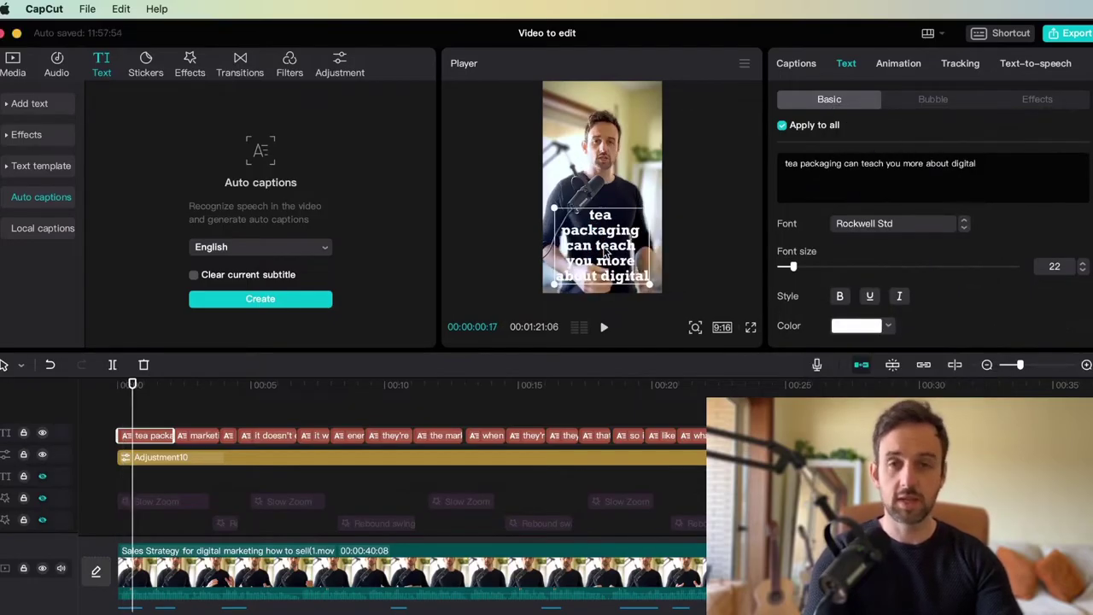
# - Move the captions up onto the speaker's chest and apply the preset style of white letters with a black outline
pyautogui.moveTo(604, 251); pyautogui.dragTo(600, 211)
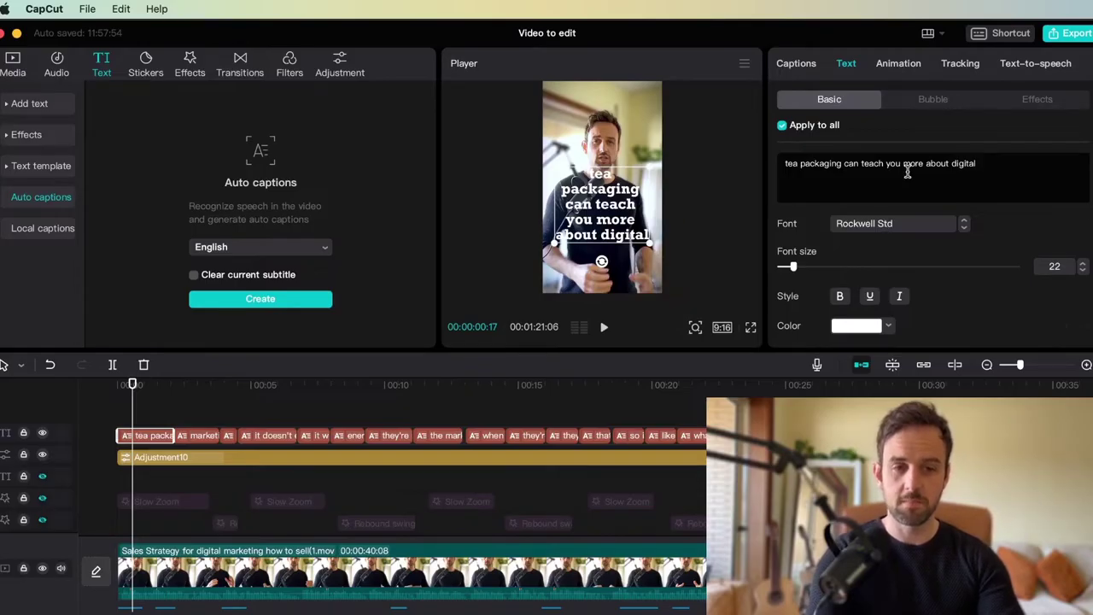
pyautogui.scroll(-3, 906, 239)
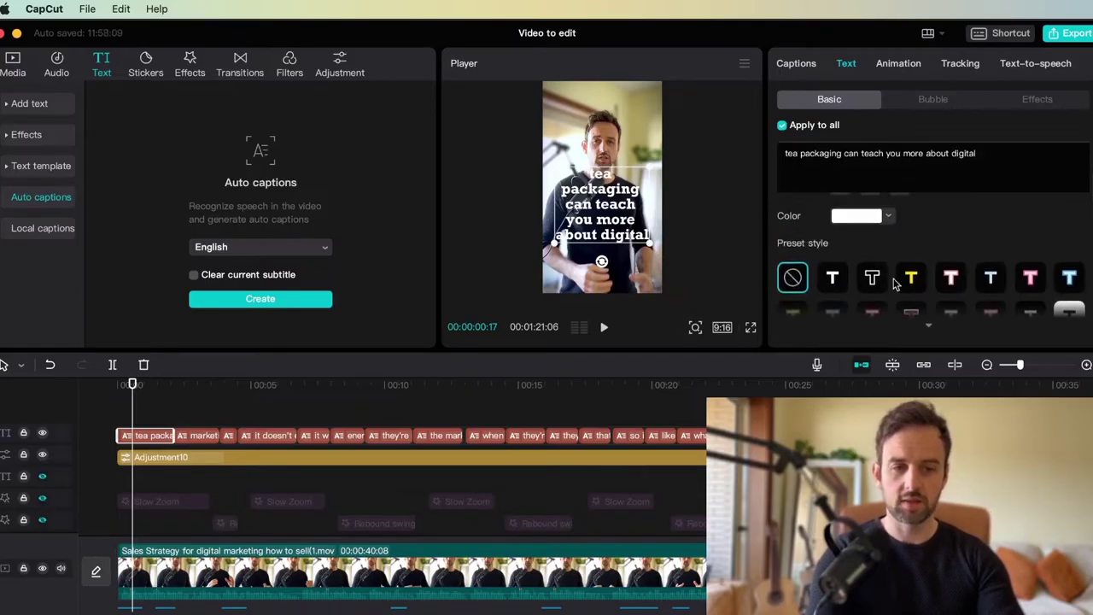
pyautogui.click(834, 278)
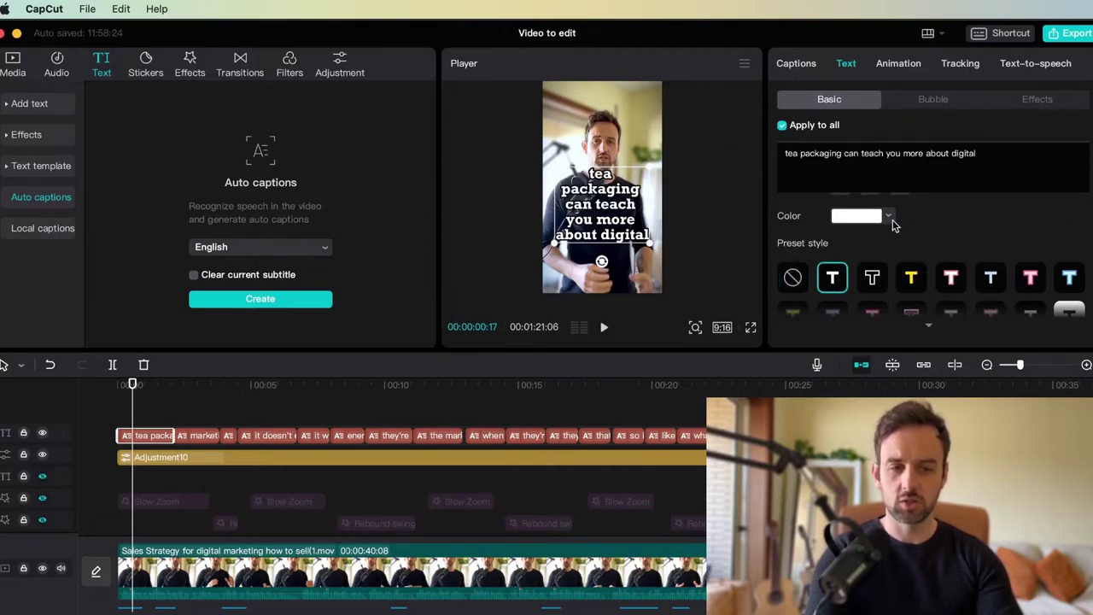
pyautogui.click(891, 220)
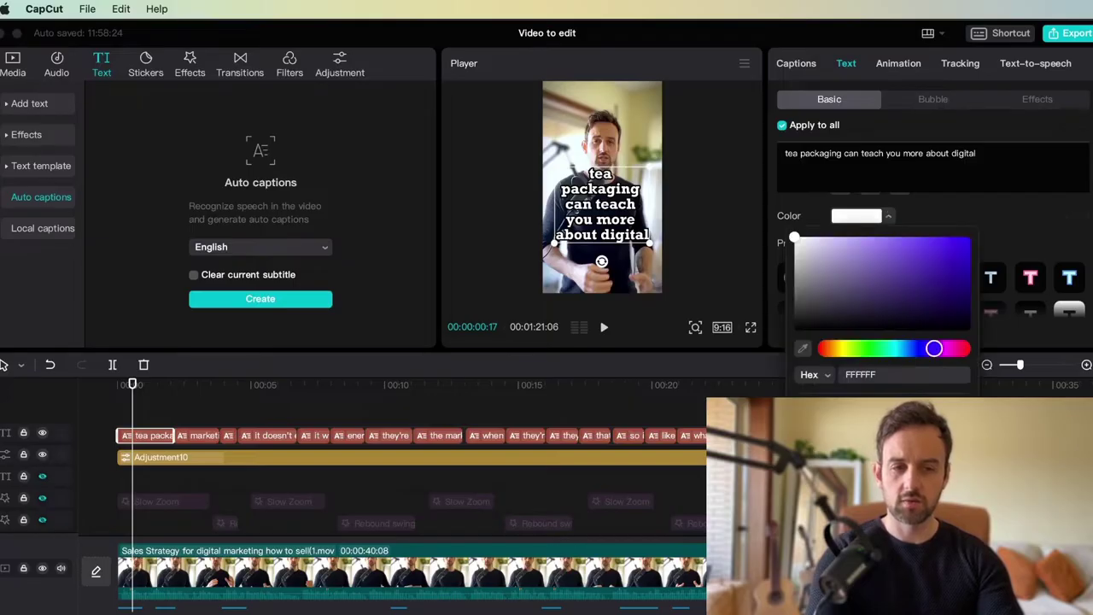
pyautogui.click(847, 349)
pyautogui.click(958, 208)
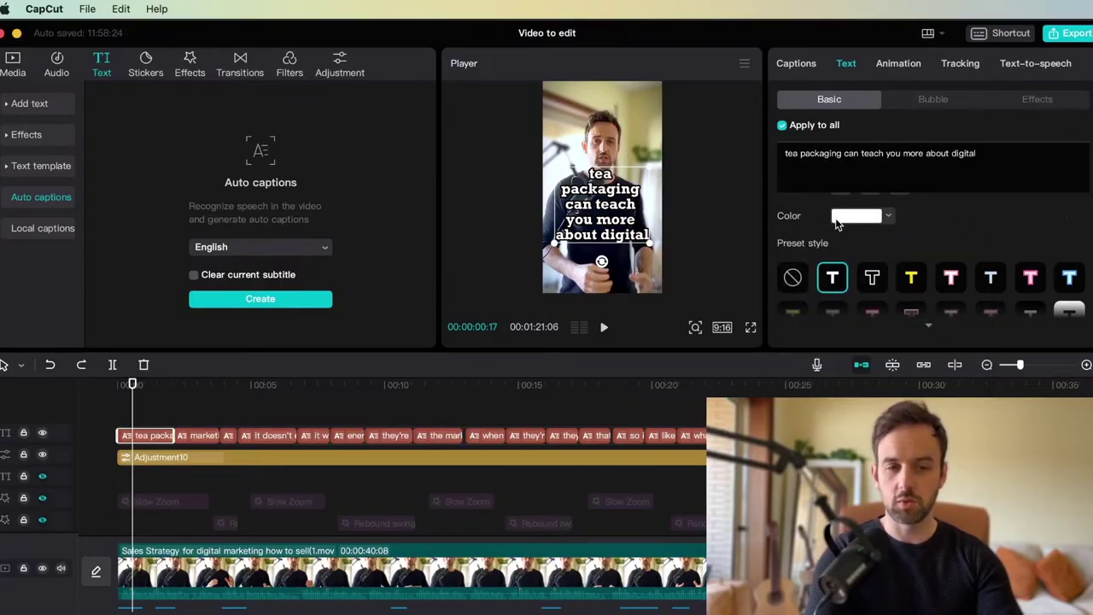
# - Scrub through the opening seconds of the timeline to check how the styled captions look
pyautogui.moveTo(187, 411); pyautogui.dragTo(306, 412)
pyautogui.click(360, 419)
pyautogui.click(148, 405)
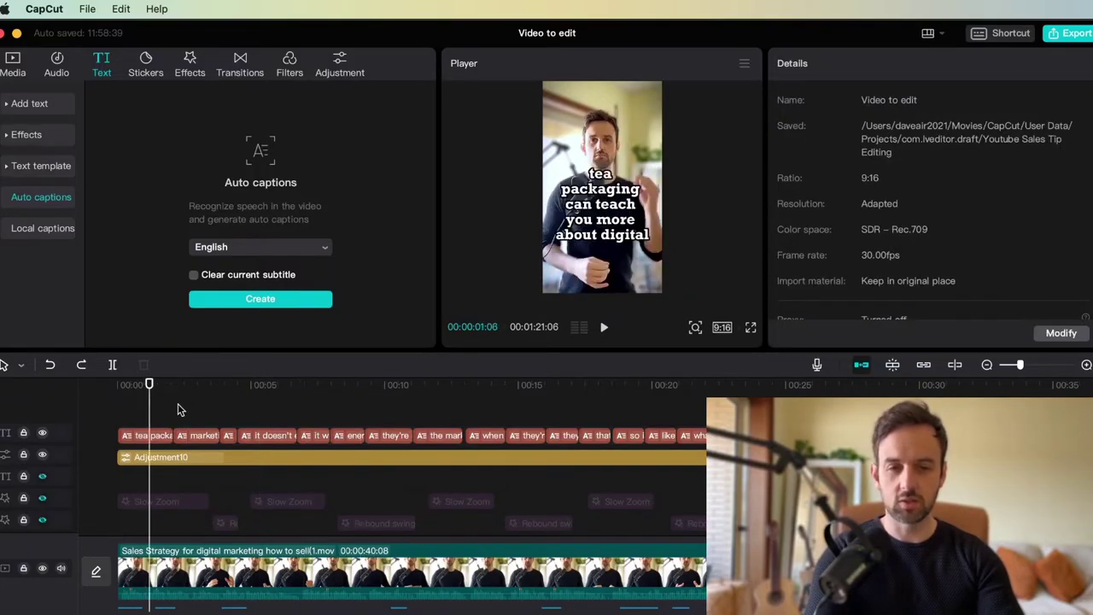
pyautogui.click(159, 413)
pyautogui.click(144, 419)
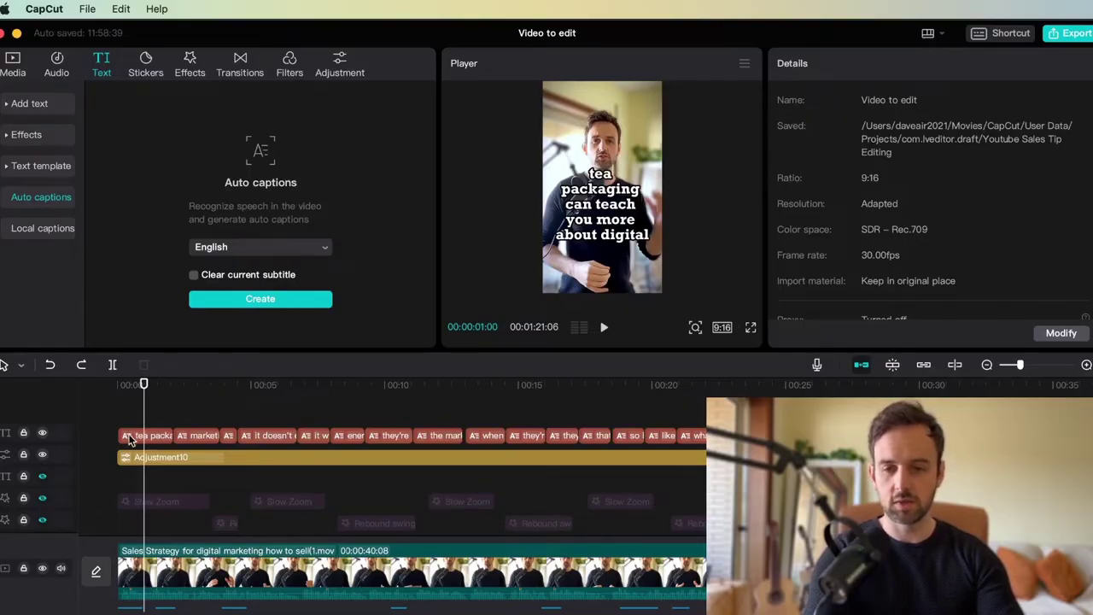
# - Split the first caption between "tea packaging can" and "teach you more about digital", and play back the opening
pyautogui.click(134, 437)
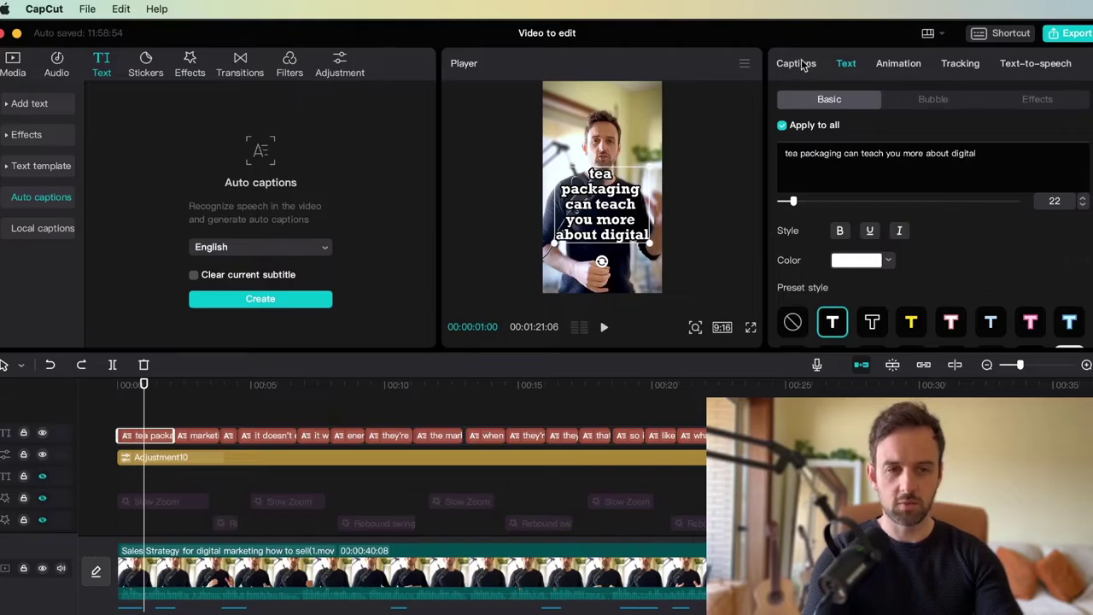
pyautogui.click(796, 63)
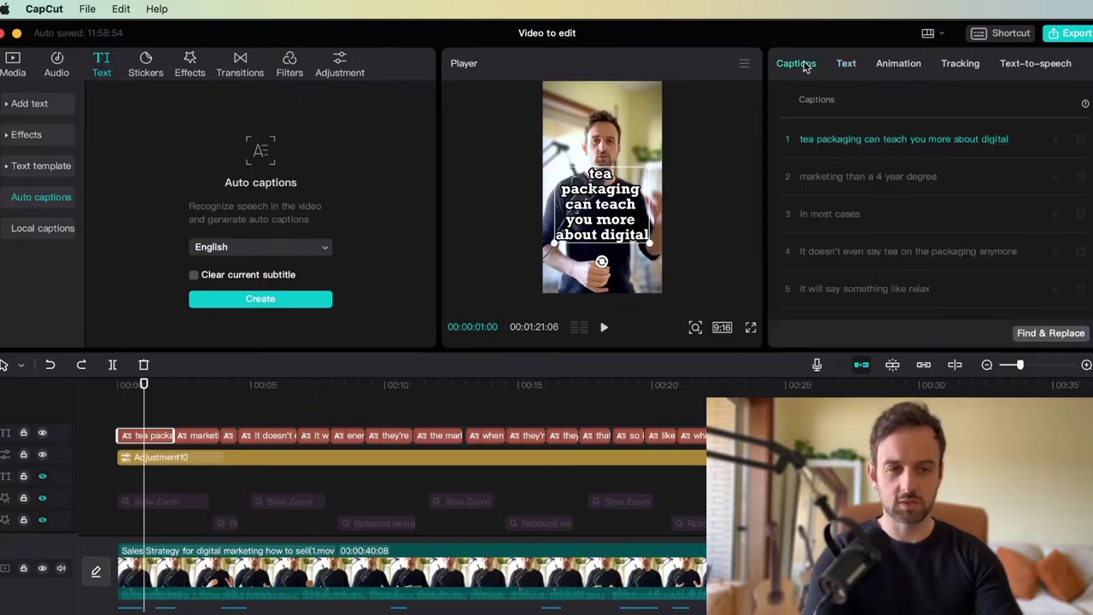
pyautogui.click(883, 140)
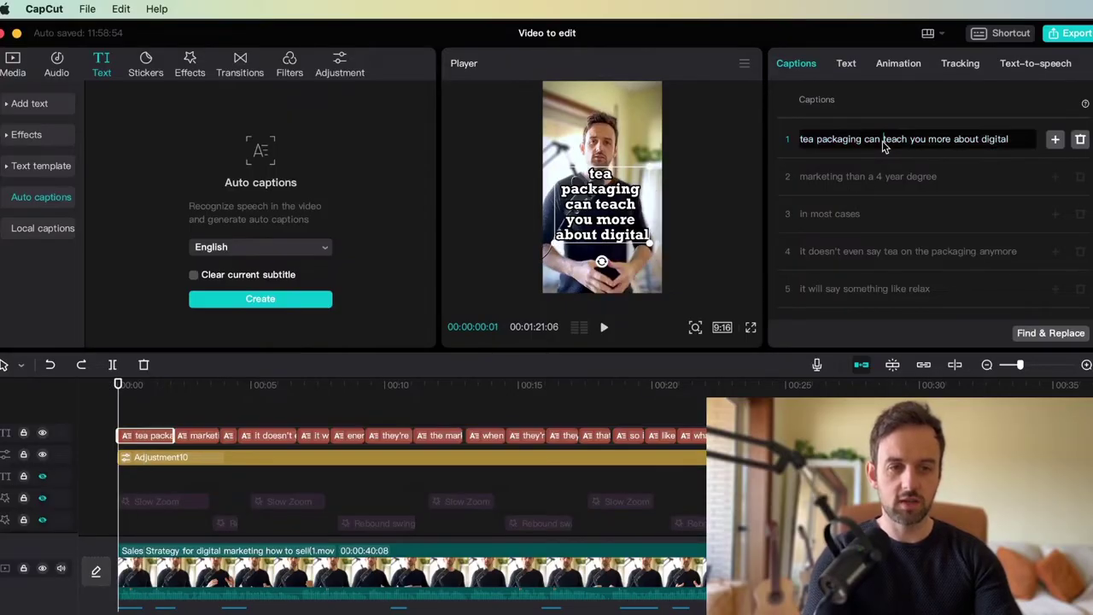
pyautogui.press('Return')
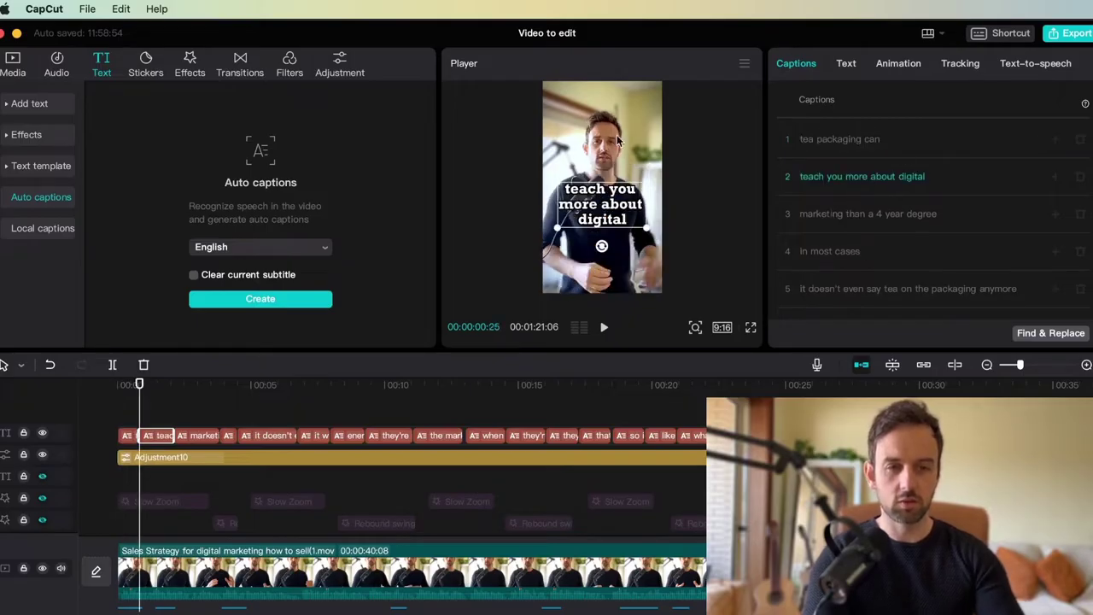
pyautogui.click(126, 418)
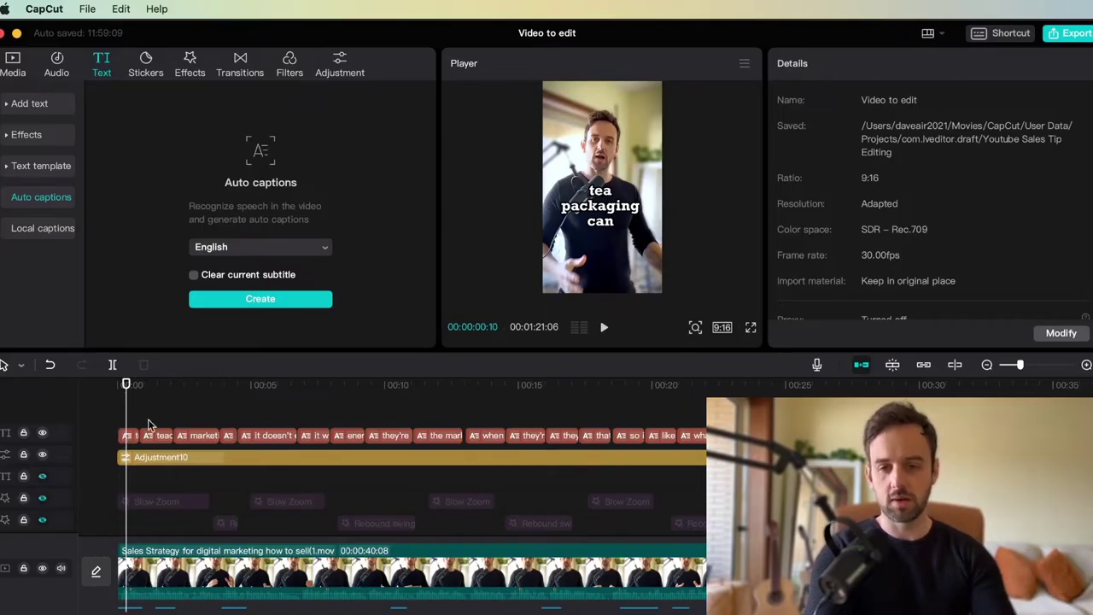
pyautogui.click(120, 416)
pyautogui.press('space')
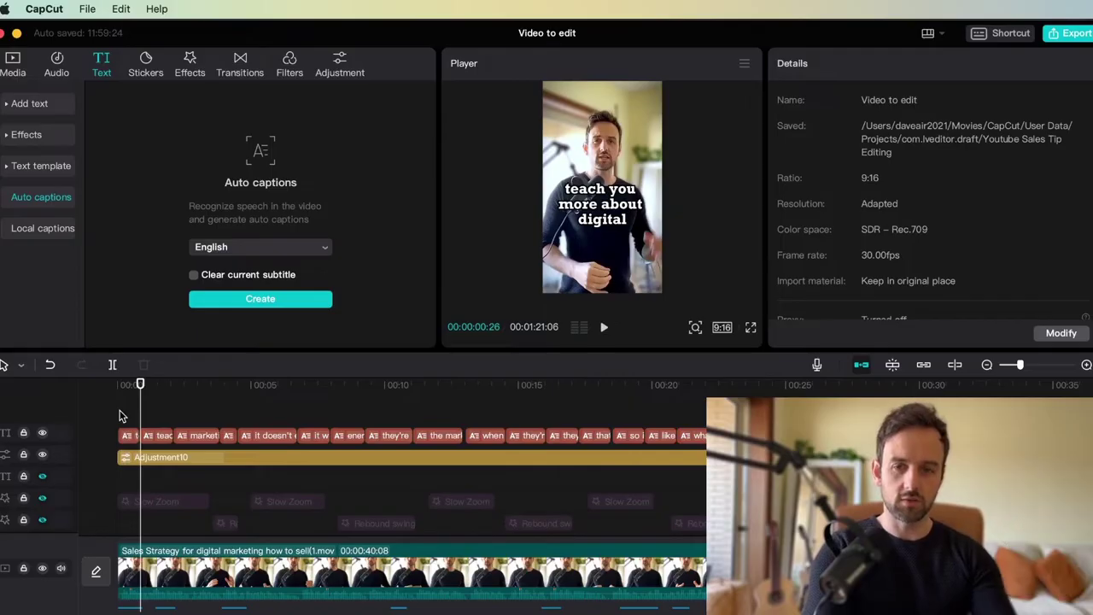
# - Split the opening captions into single-word captions from "tea" through "marketing", leaving "than a 4 year degree" as one caption
pyautogui.click(127, 437)
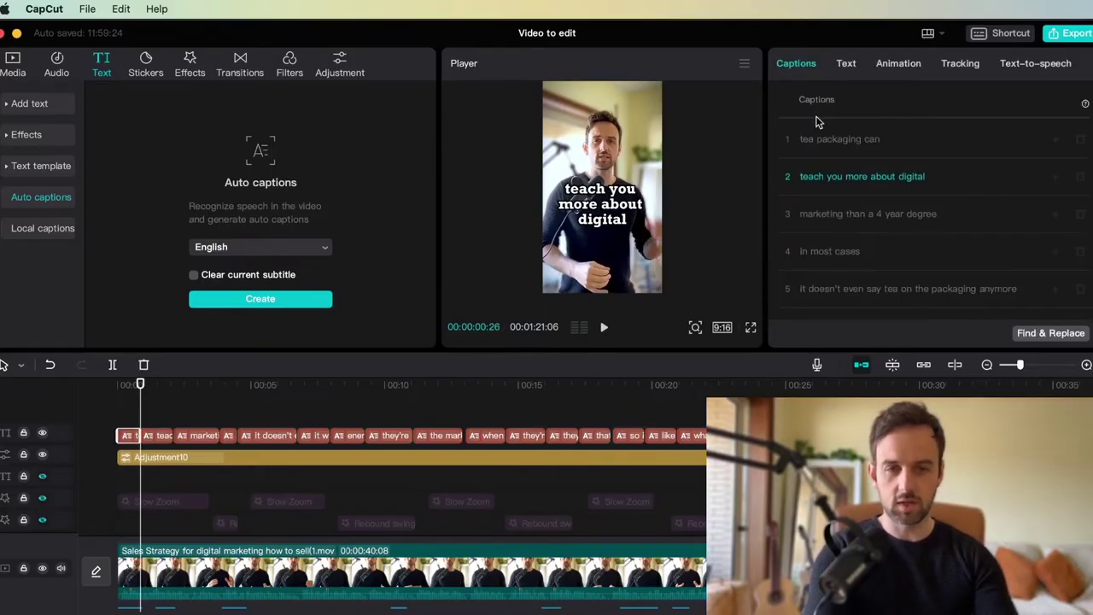
pyautogui.click(819, 143)
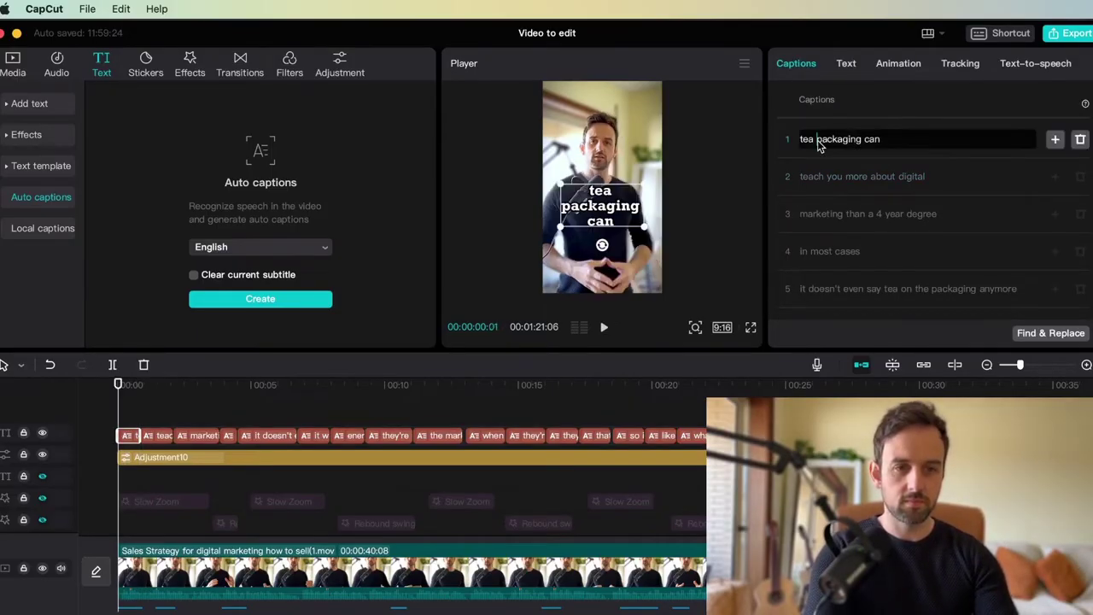
pyautogui.press('Return')
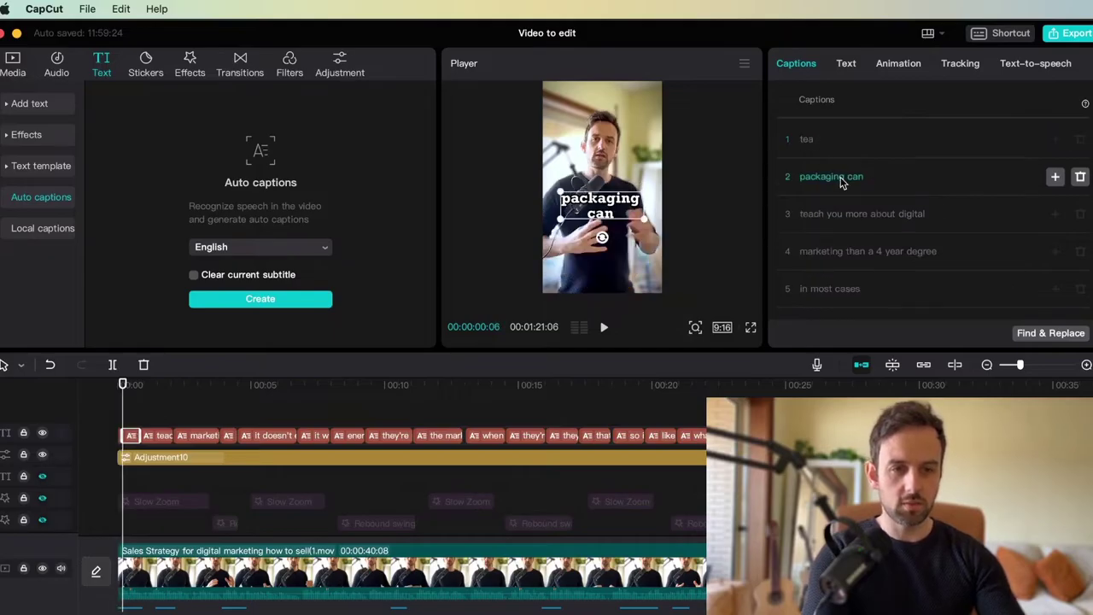
# - Play the opening in full screen from the start and scrub back to check the word-by-word captions
pyautogui.click(83, 419)
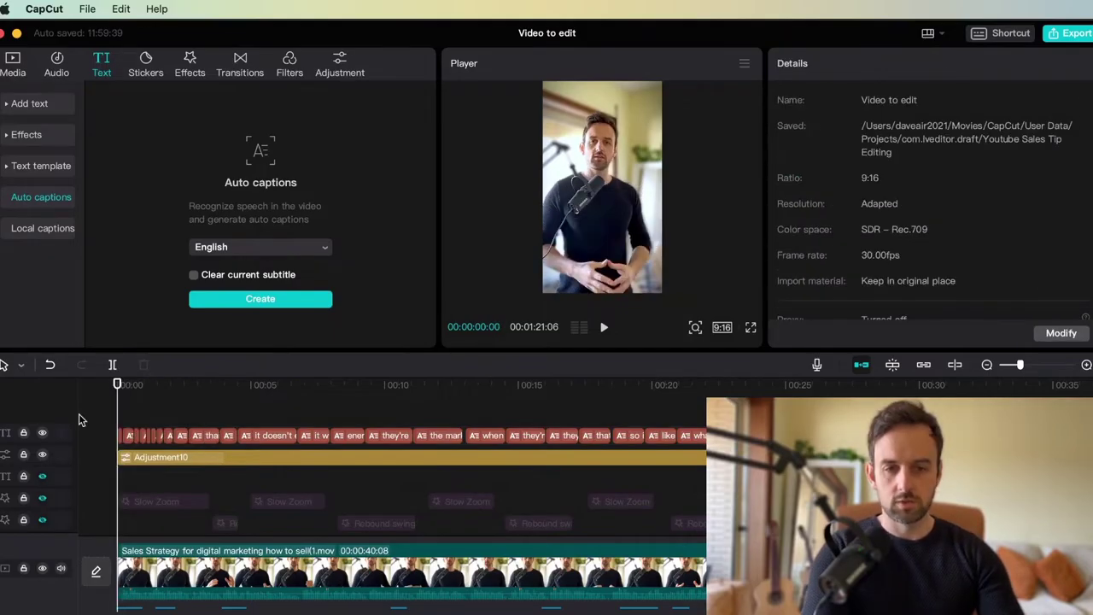
pyautogui.click(750, 329)
pyautogui.press('space')
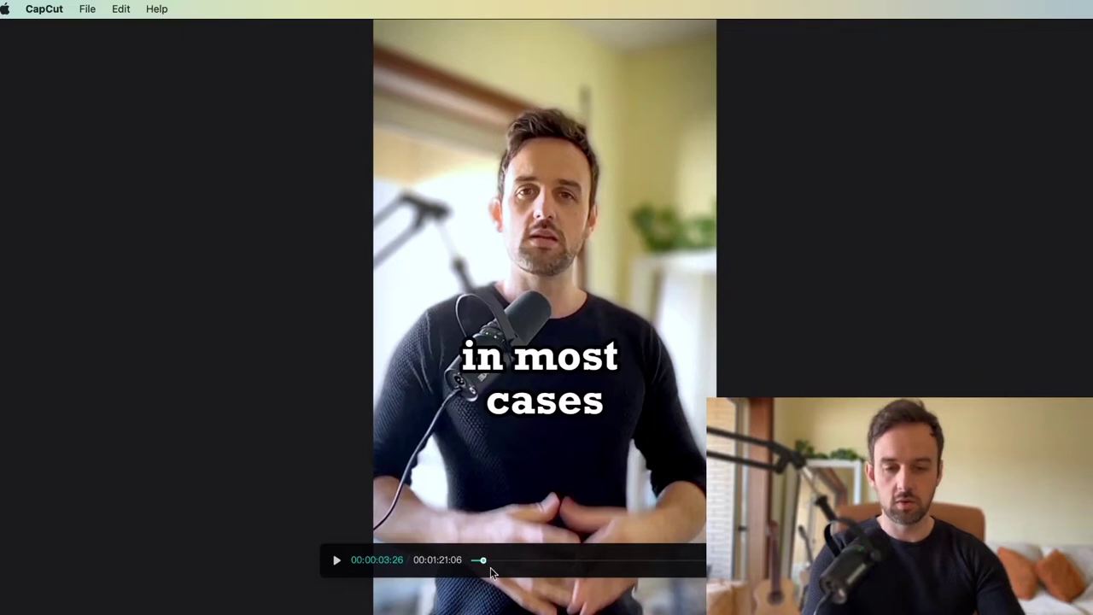
pyautogui.moveTo(481, 560); pyautogui.dragTo(456, 556)
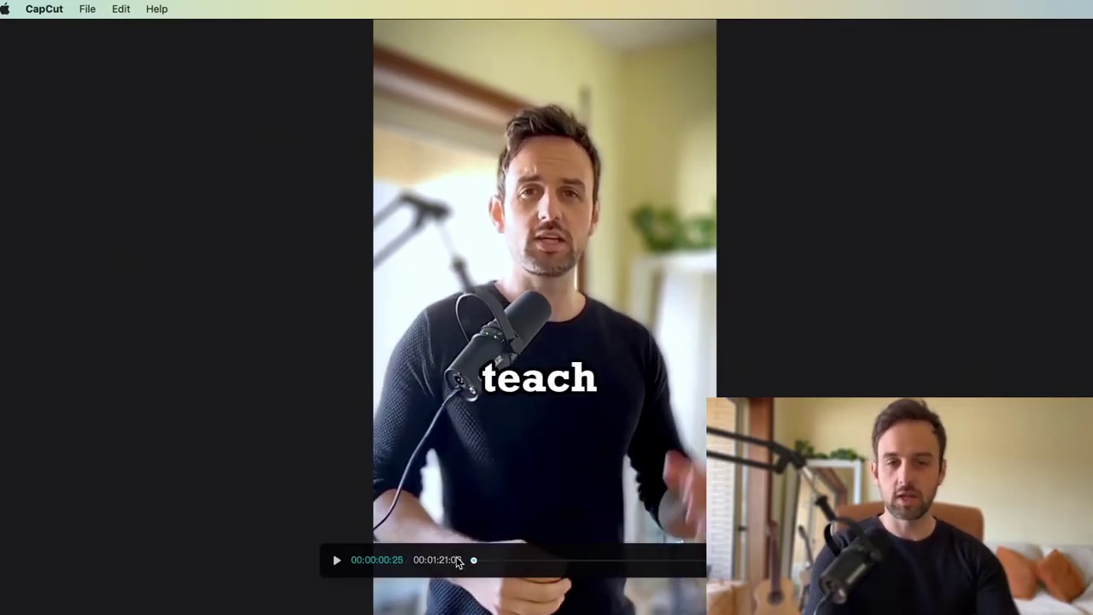
pyautogui.press('Escape')
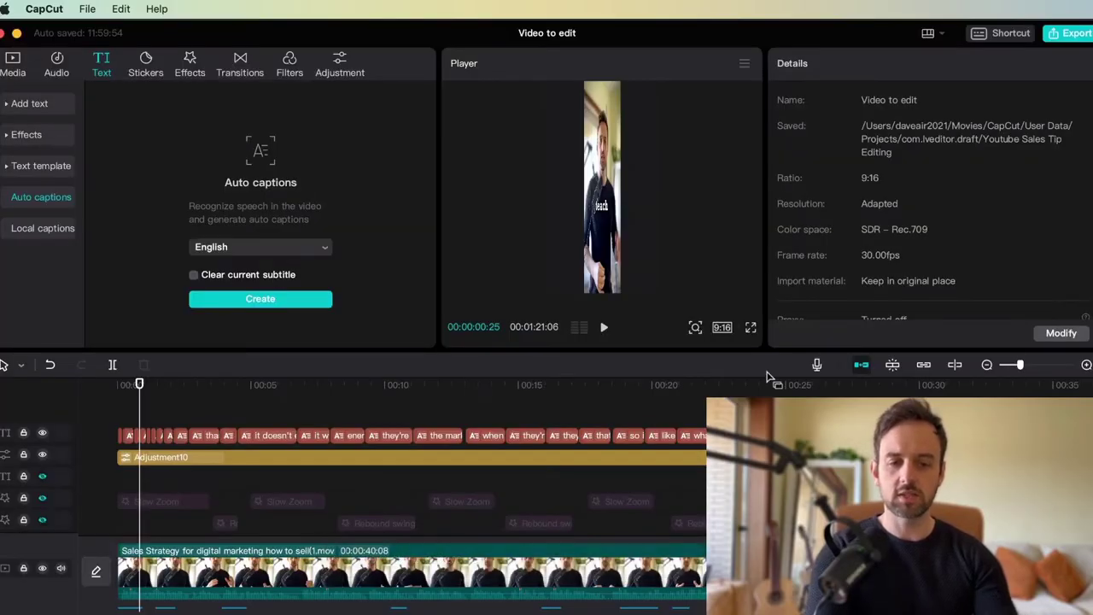
# - Split the caption "it doesn't even say tea on the packaging anymore" into "it doesn't even say" and "tea on the packaging anymore"
pyautogui.click(290, 405)
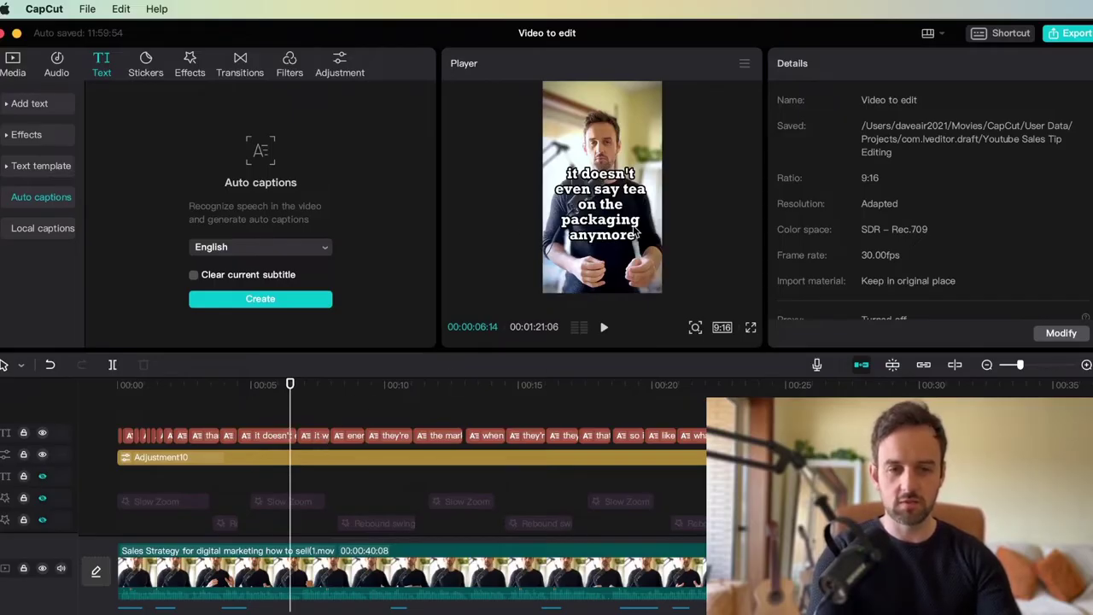
pyautogui.click(601, 192)
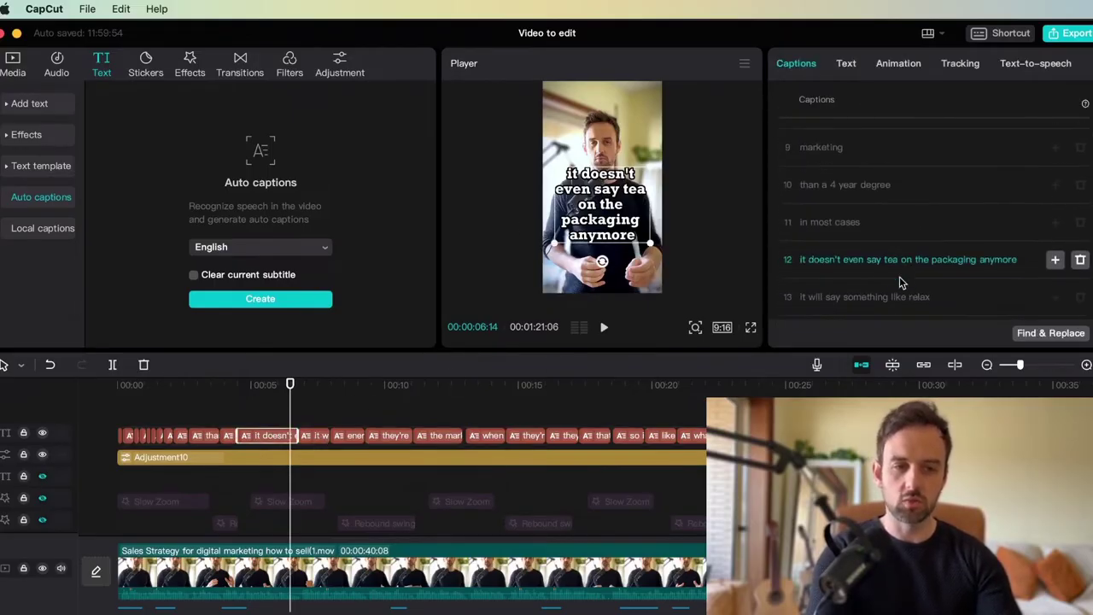
pyautogui.click(881, 261)
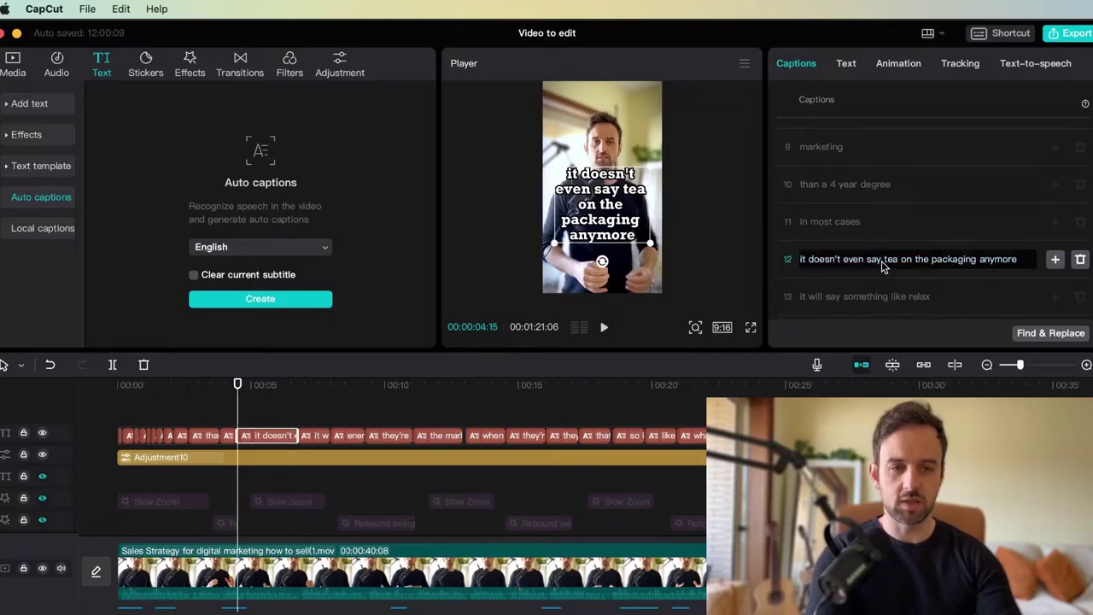
pyautogui.press('Return')
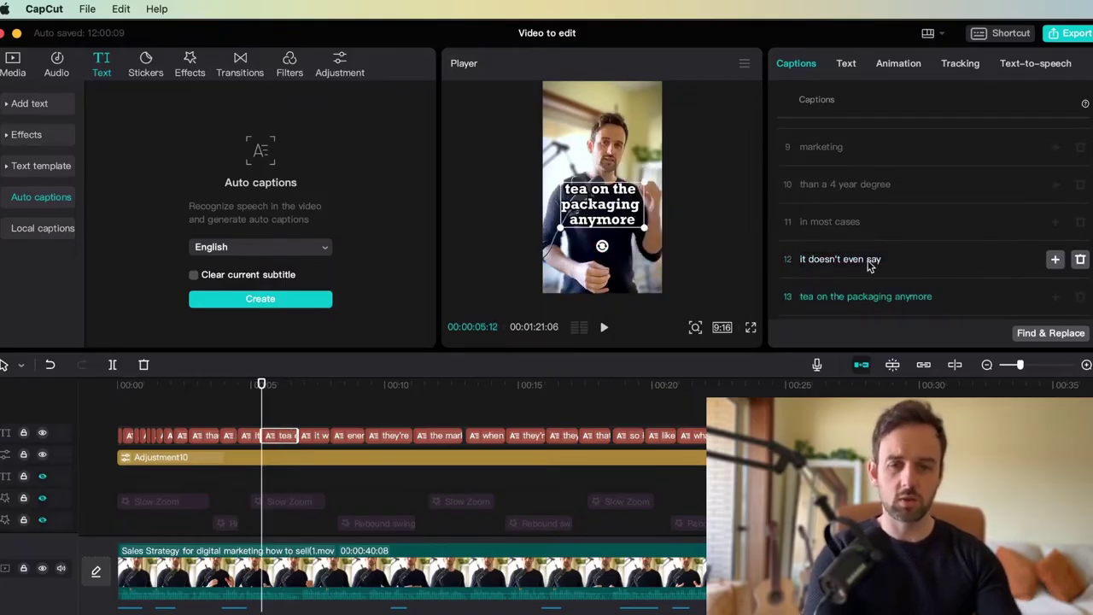
# - Play the opening second from the start to check the single-word captions, and return to the beginning
pyautogui.click(147, 401)
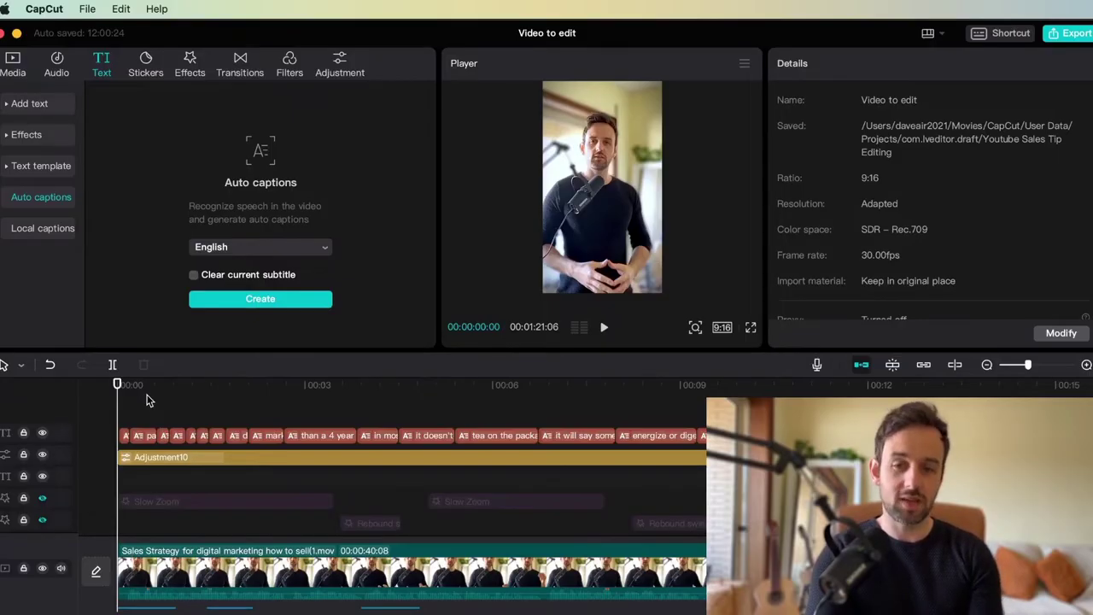
pyautogui.scroll(5, 150, 410)
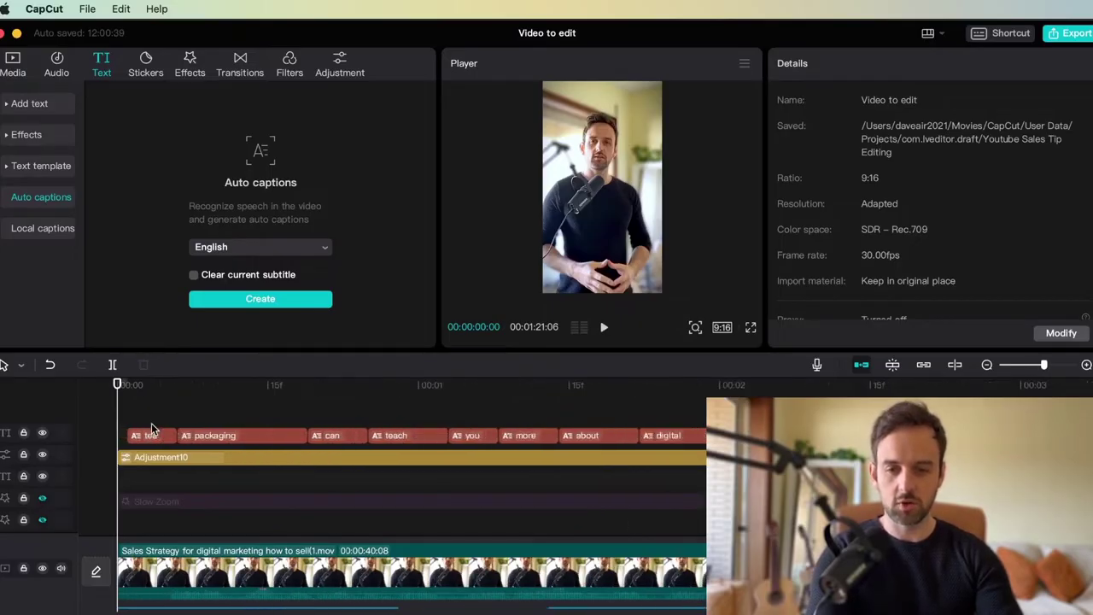
pyautogui.scroll(1, 152, 429)
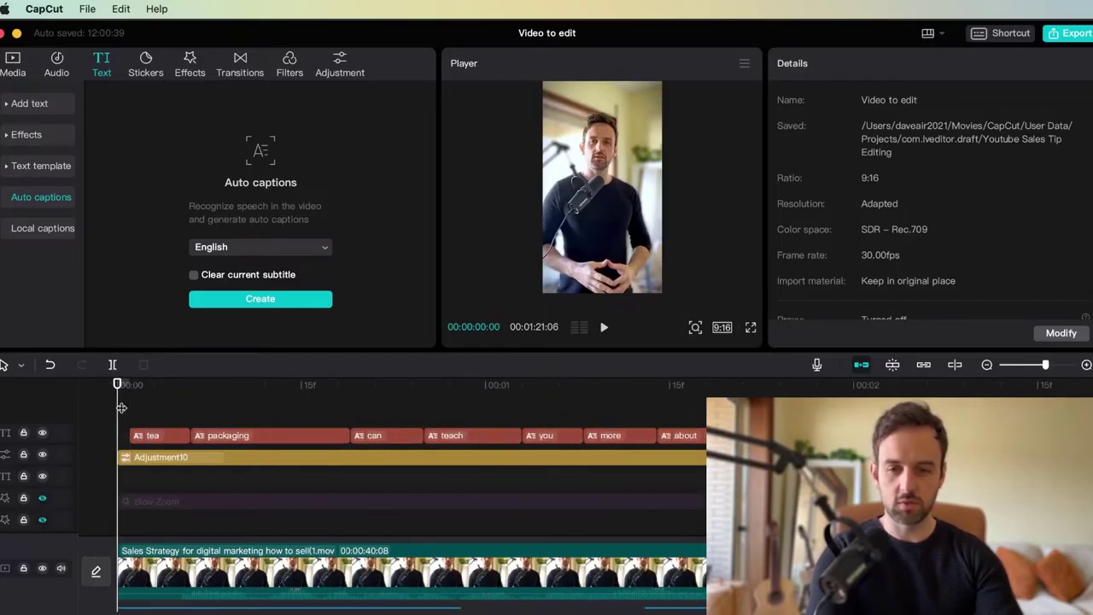
pyautogui.press('space')
pyautogui.press('space')
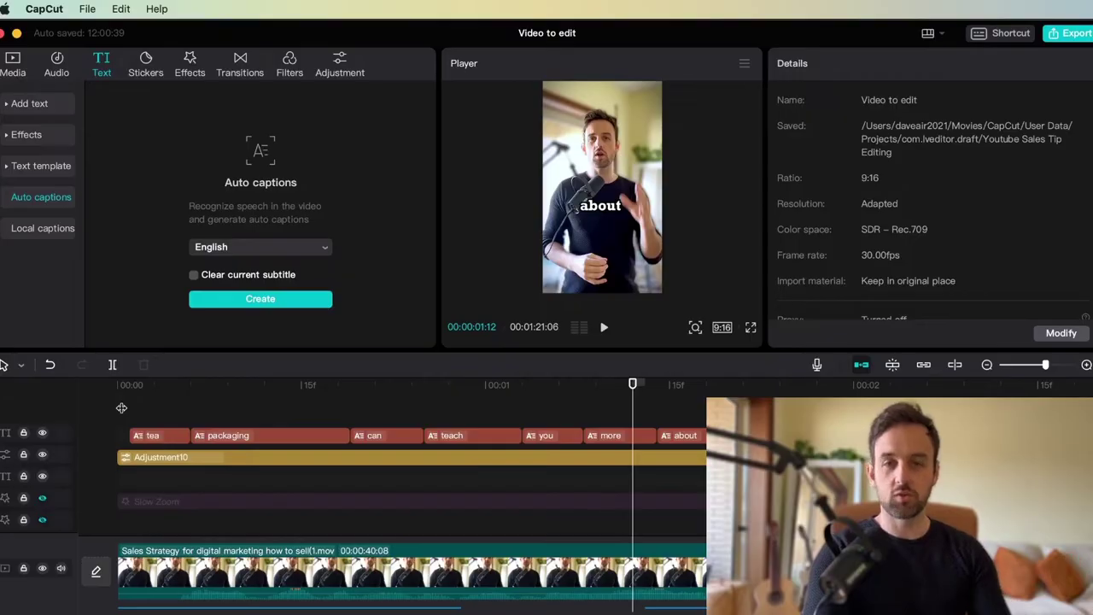
pyautogui.click(121, 407)
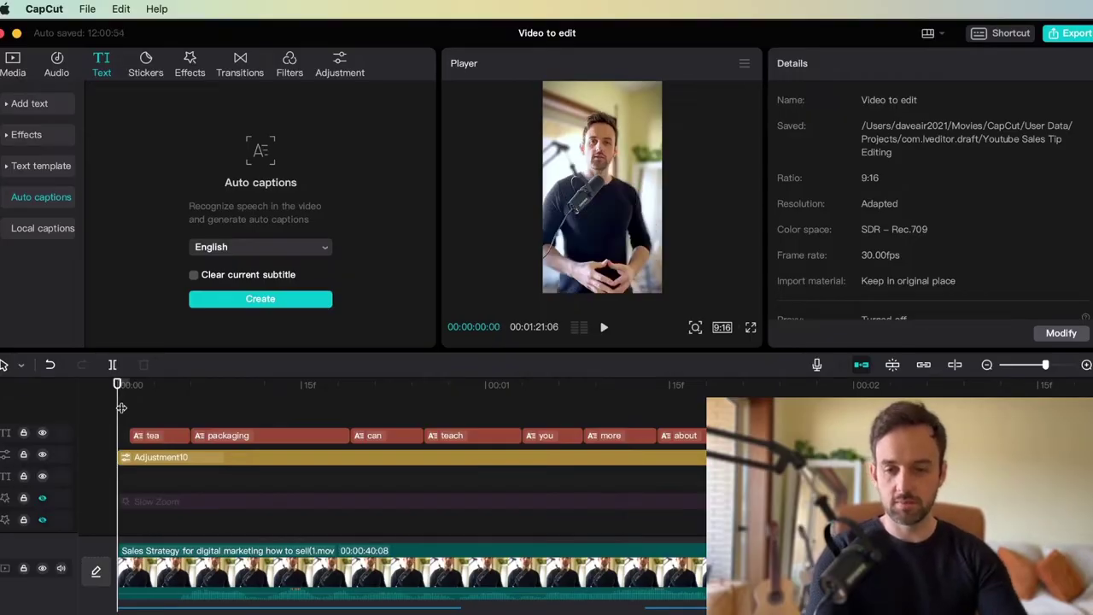
# - Try Fade In, Typewriter and other entrance animations on the "packaging" caption, and apply the leftward Blur animation
pyautogui.click(272, 439)
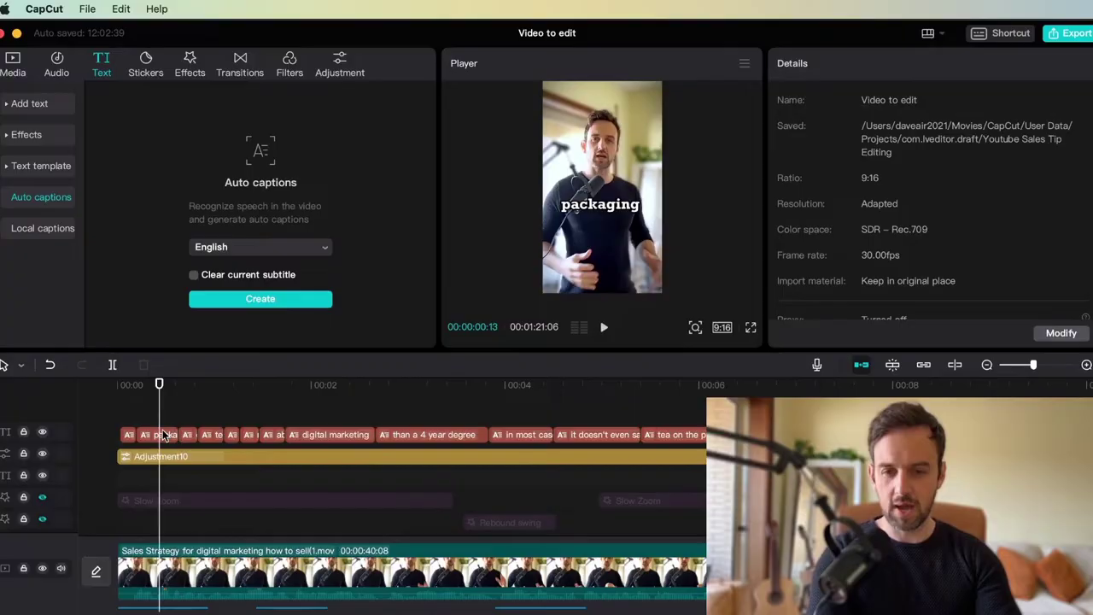
pyautogui.click(164, 436)
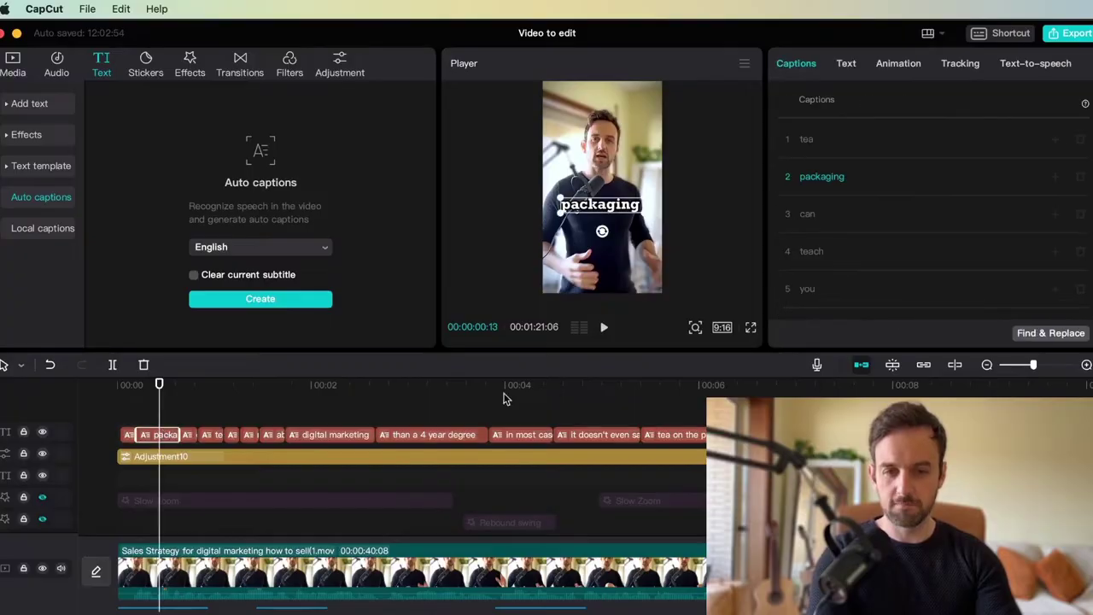
pyautogui.click(899, 65)
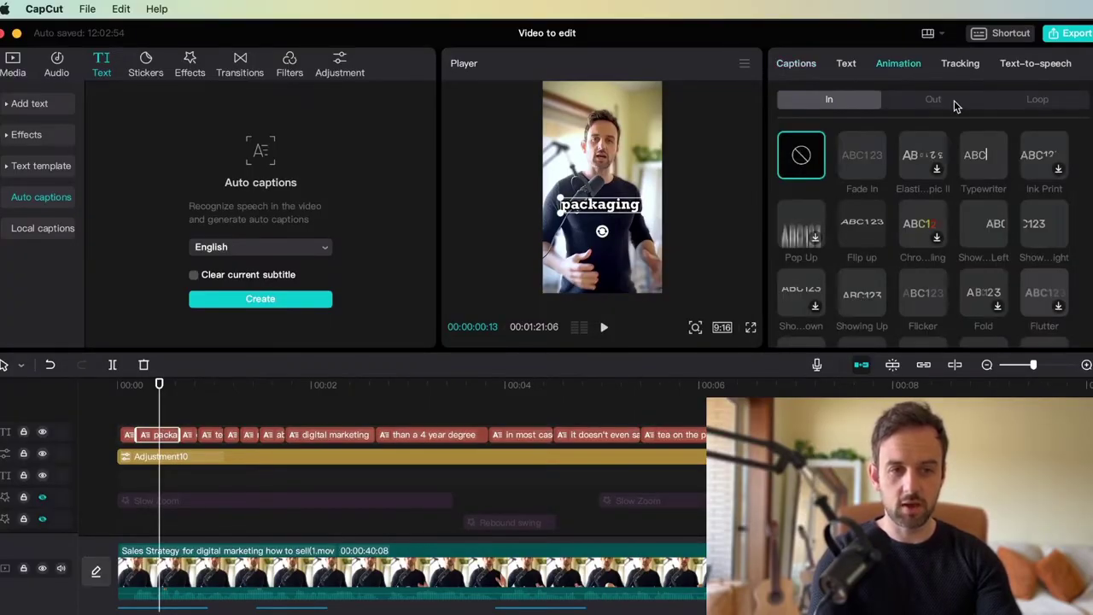
pyautogui.click(862, 155)
pyautogui.click(922, 153)
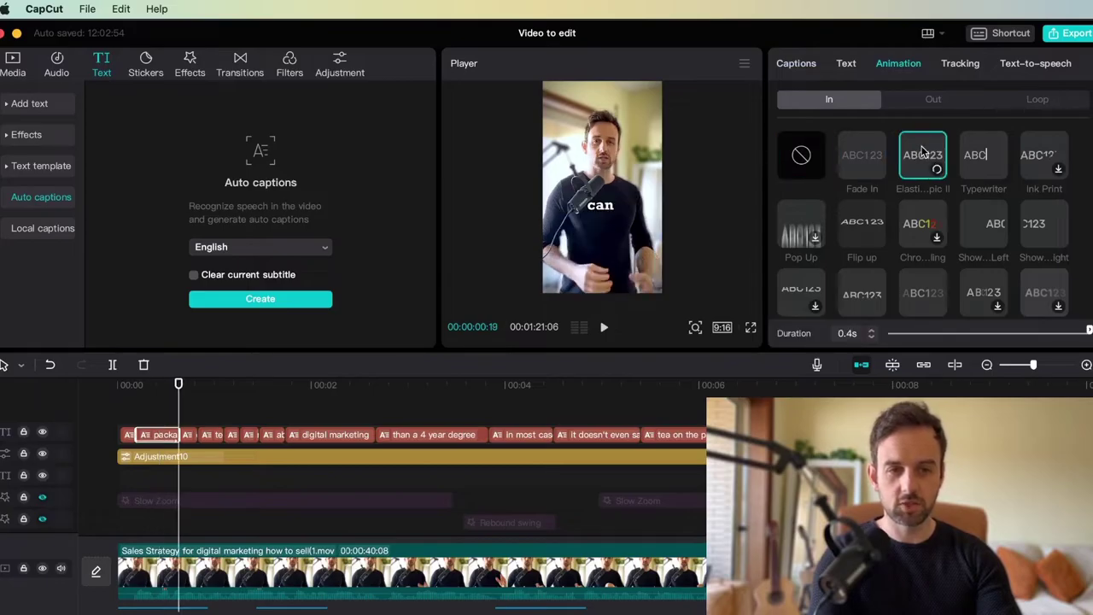
pyautogui.click(983, 155)
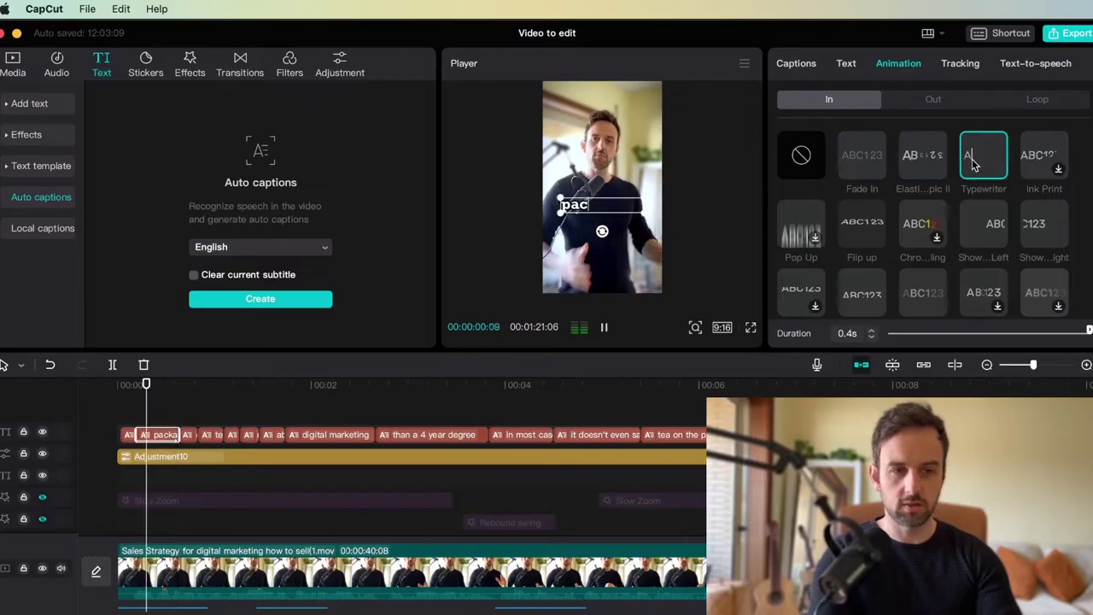
pyautogui.click(920, 223)
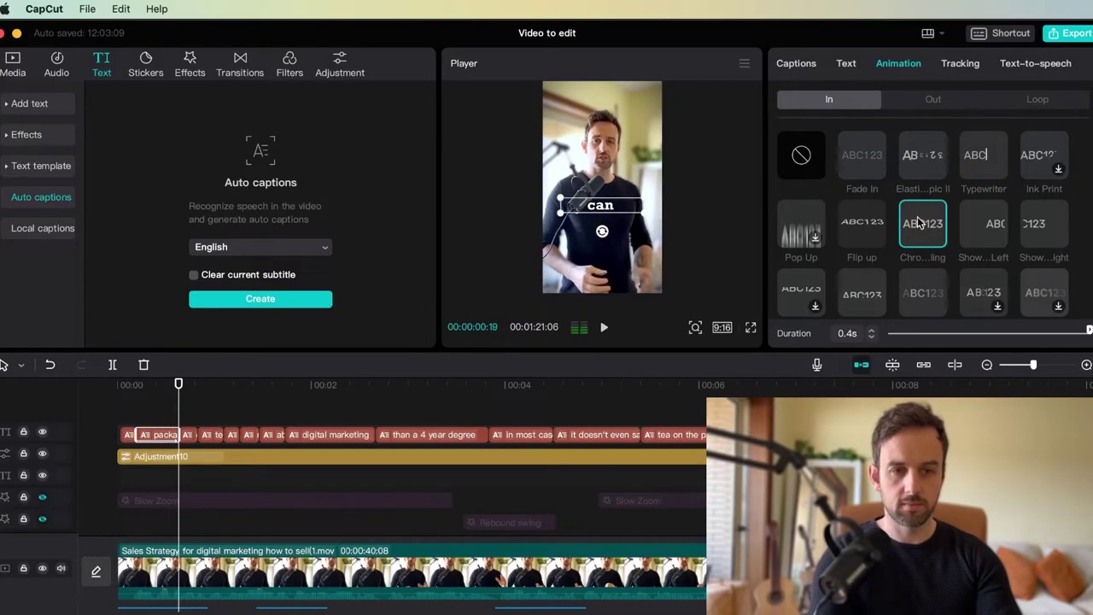
pyautogui.scroll(-3, 923, 218)
pyautogui.click(927, 212)
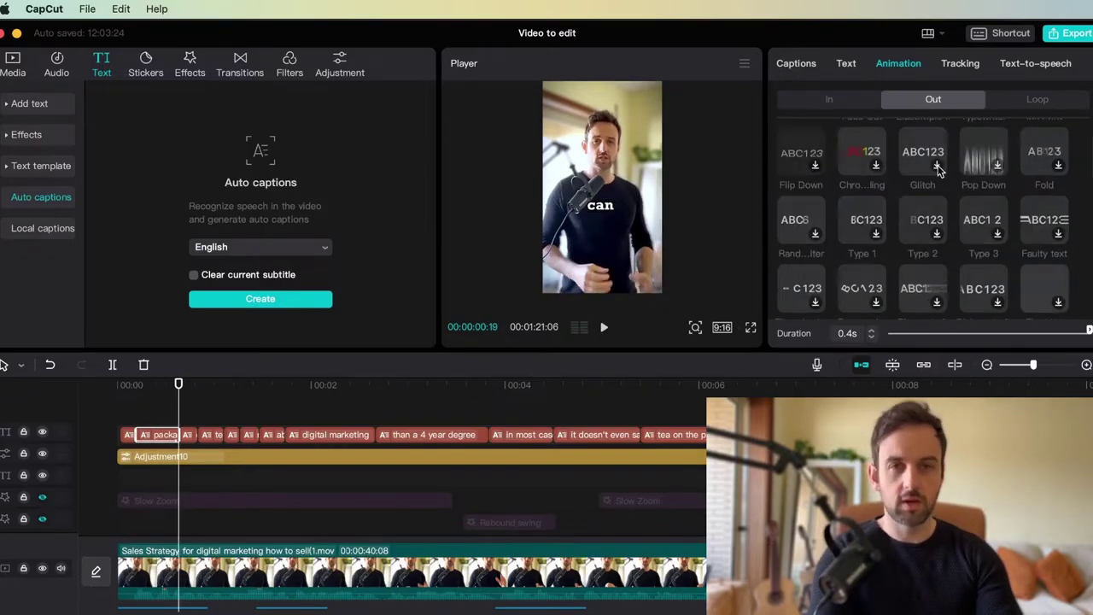
# - Apply the Rotate Verbatim exit animation to the "packaging" caption
pyautogui.scroll(-1, 938, 171)
pyautogui.click(854, 225)
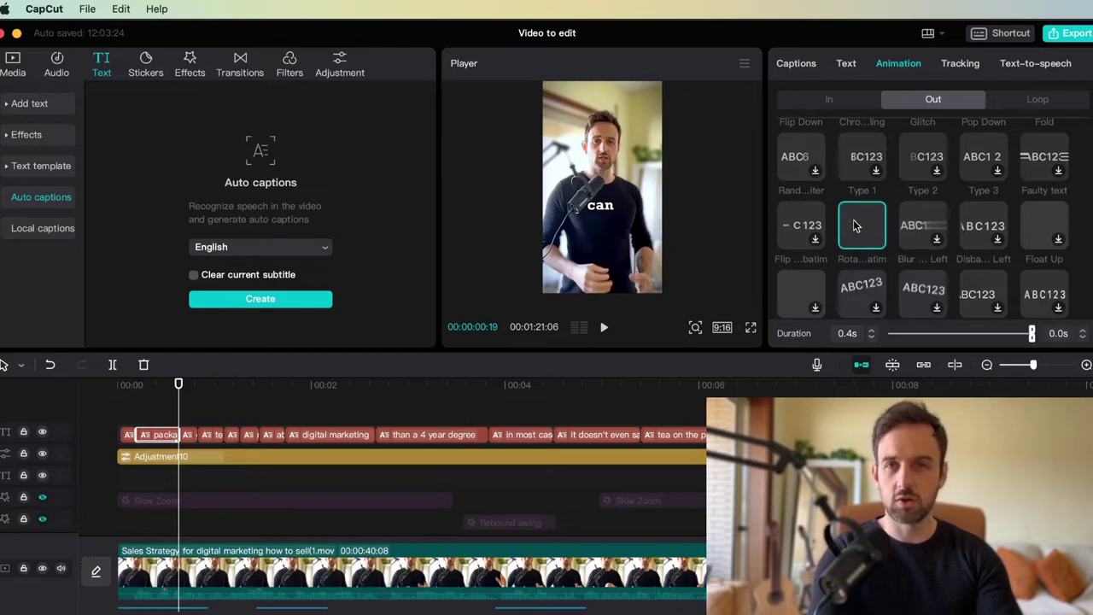
pyautogui.scroll(2, 854, 225)
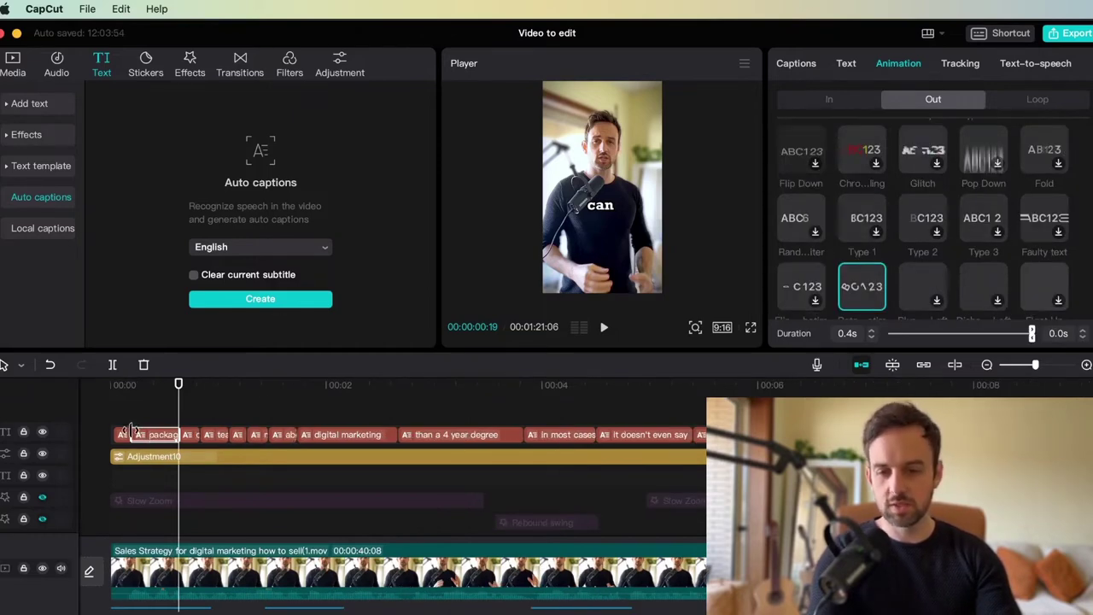
# - Shorten the entrance animation of the "packaging" caption to 0.1 s
pyautogui.scroll(3, 137, 429)
pyautogui.scroll(-1, 133, 429)
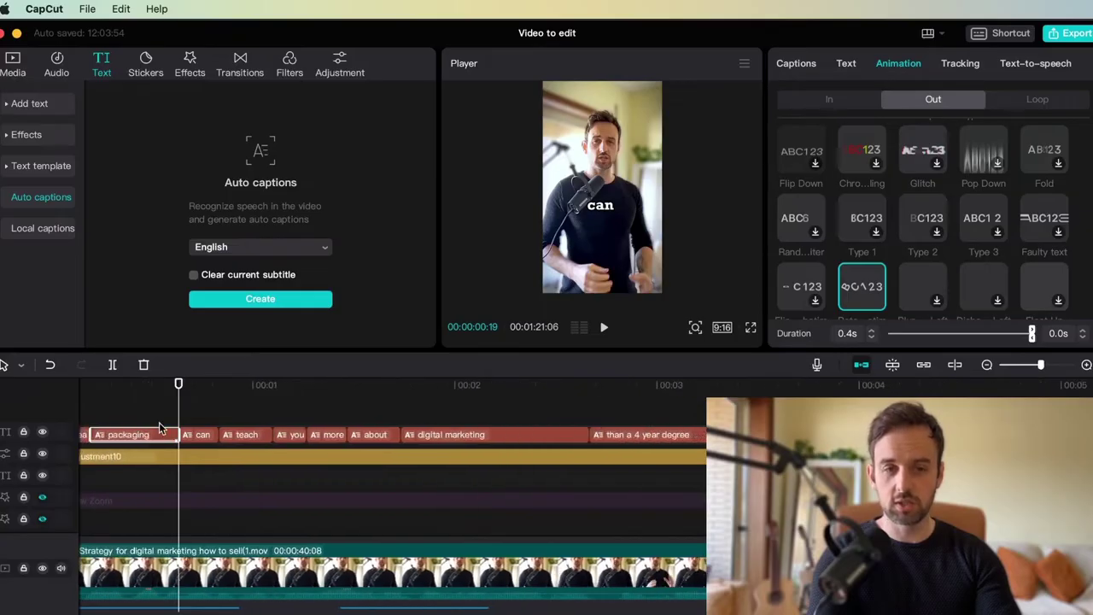
pyautogui.scroll(-1, 159, 428)
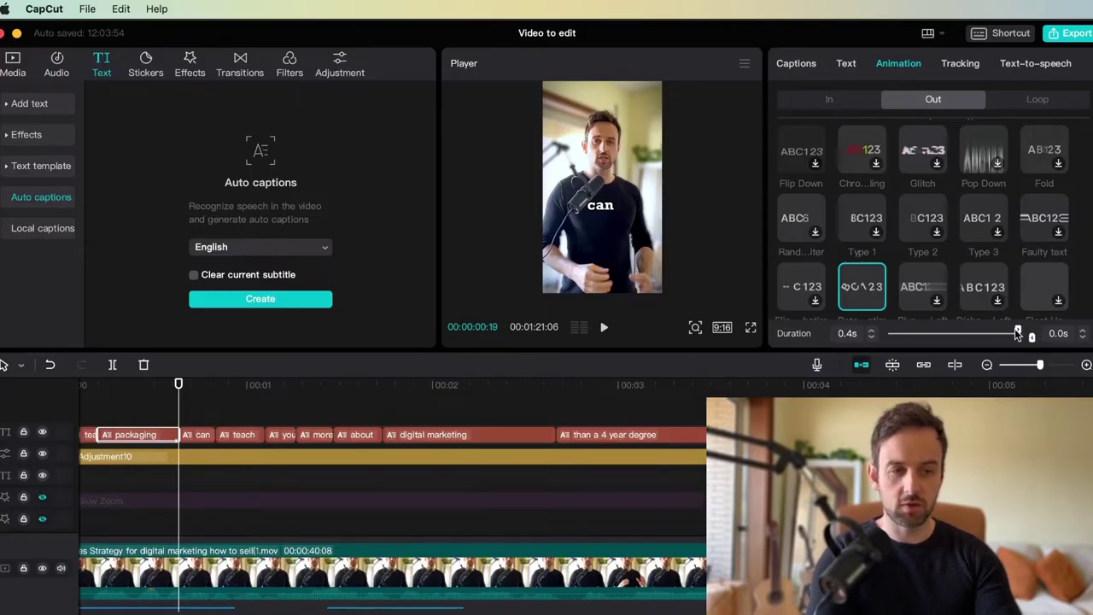
pyautogui.moveTo(1018, 333); pyautogui.dragTo(956, 333)
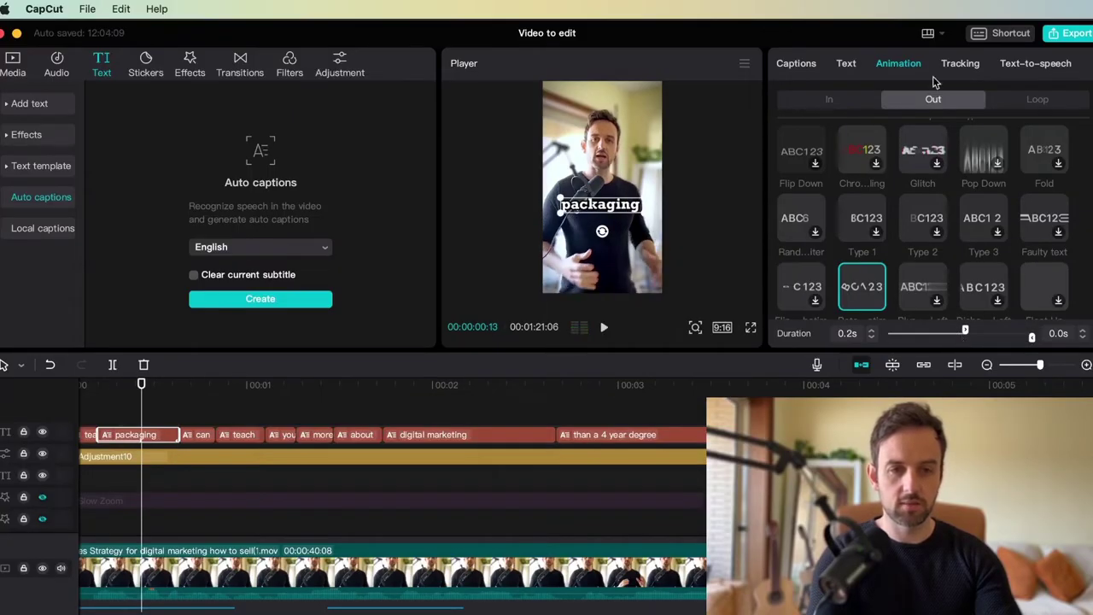
pyautogui.click(833, 100)
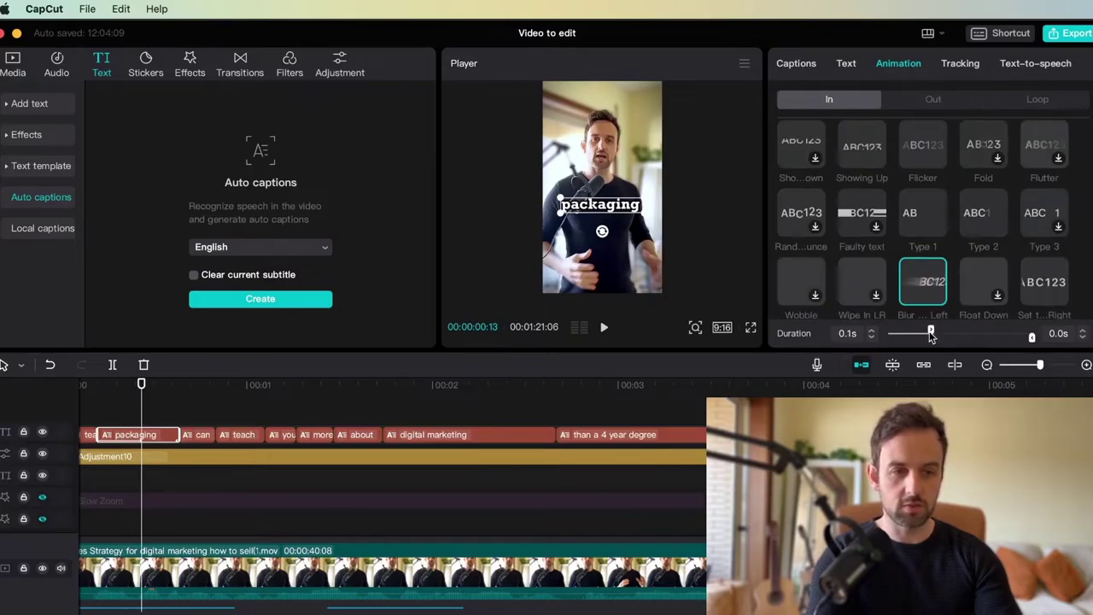
# - Play the first two seconds repeatedly from the start to check the animated "packaging" caption
pyautogui.click(81, 424)
pyautogui.press('space')
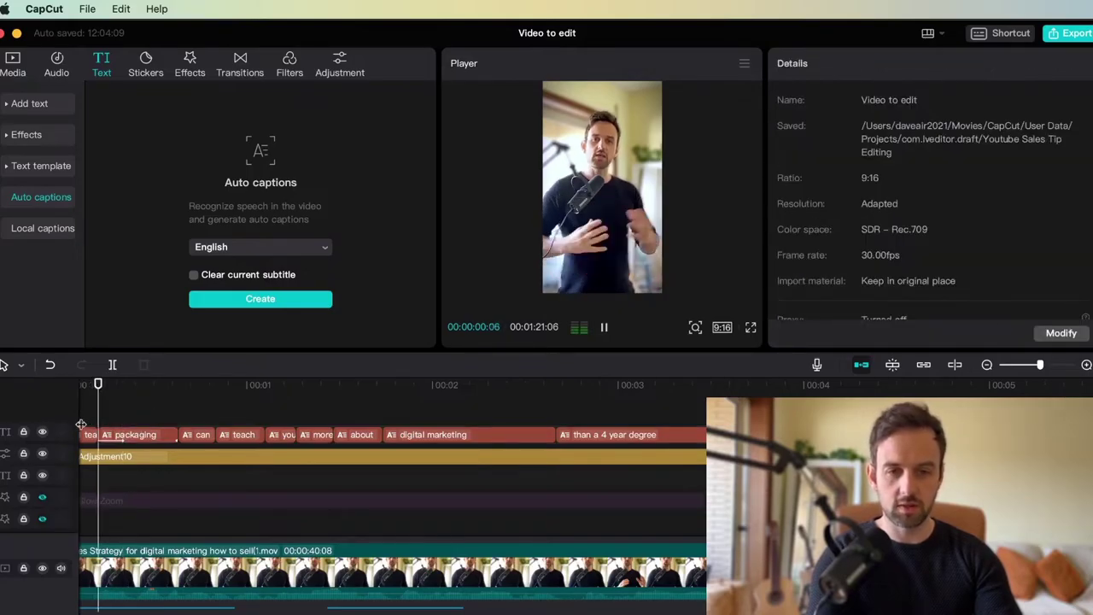
pyautogui.press('space')
pyautogui.click(81, 425)
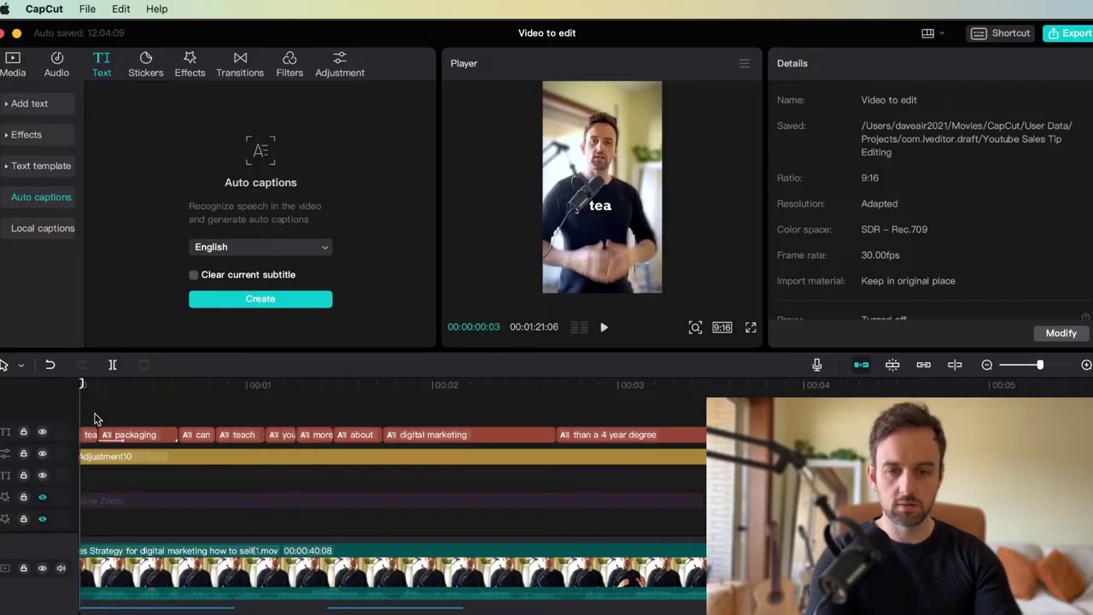
pyautogui.press('space')
pyautogui.press('space')
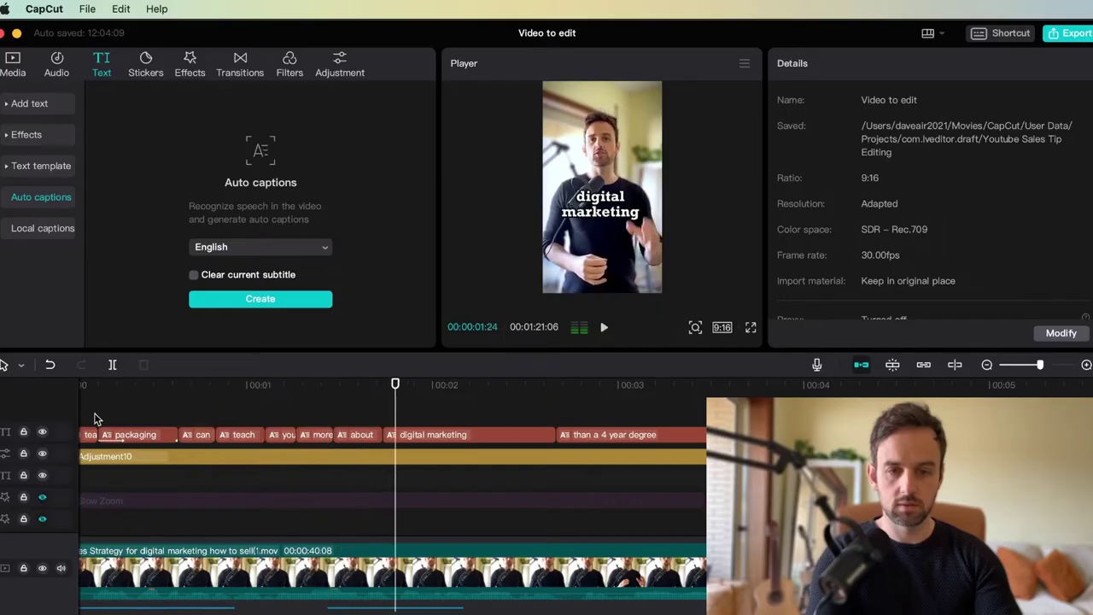
pyautogui.click(92, 416)
pyautogui.press('space')
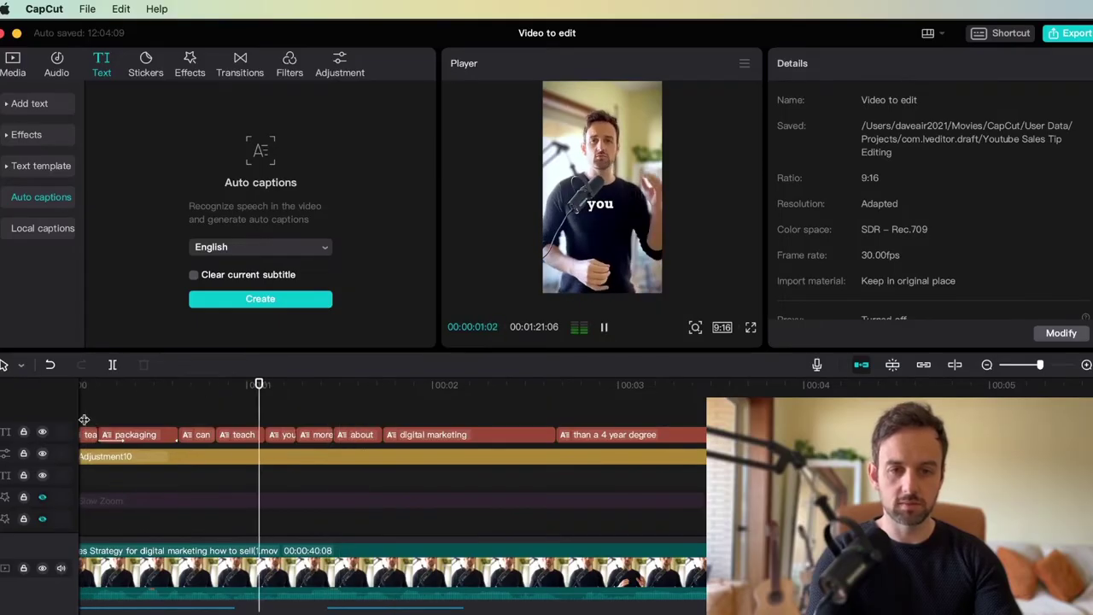
pyautogui.press('space')
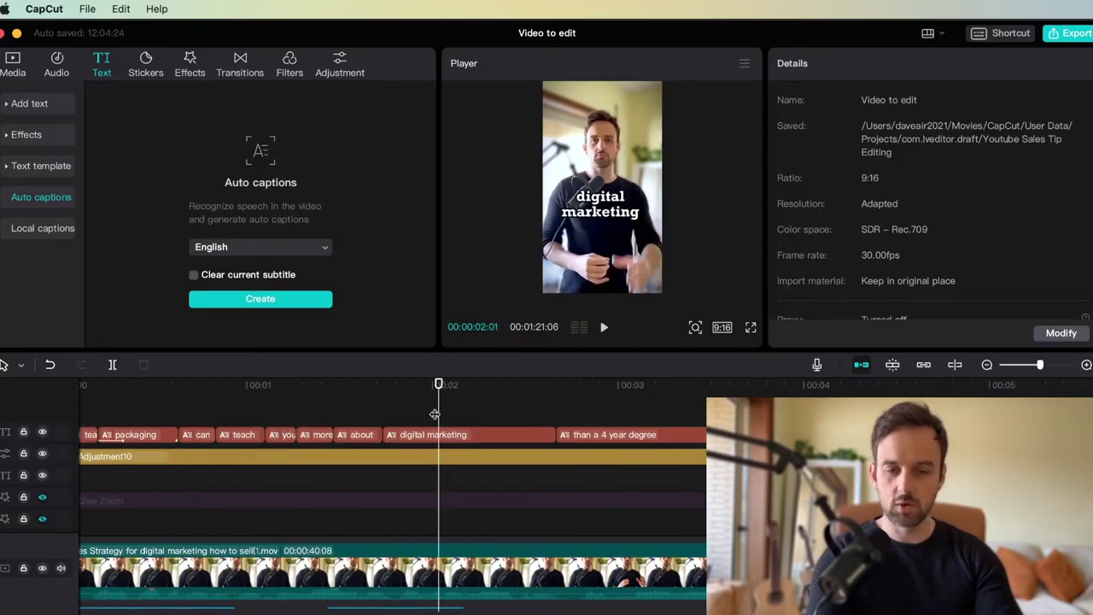
# - Apply the Elastic II entrance animation to the "digital marketing" caption and play that part back
pyautogui.click(465, 436)
pyautogui.click(899, 64)
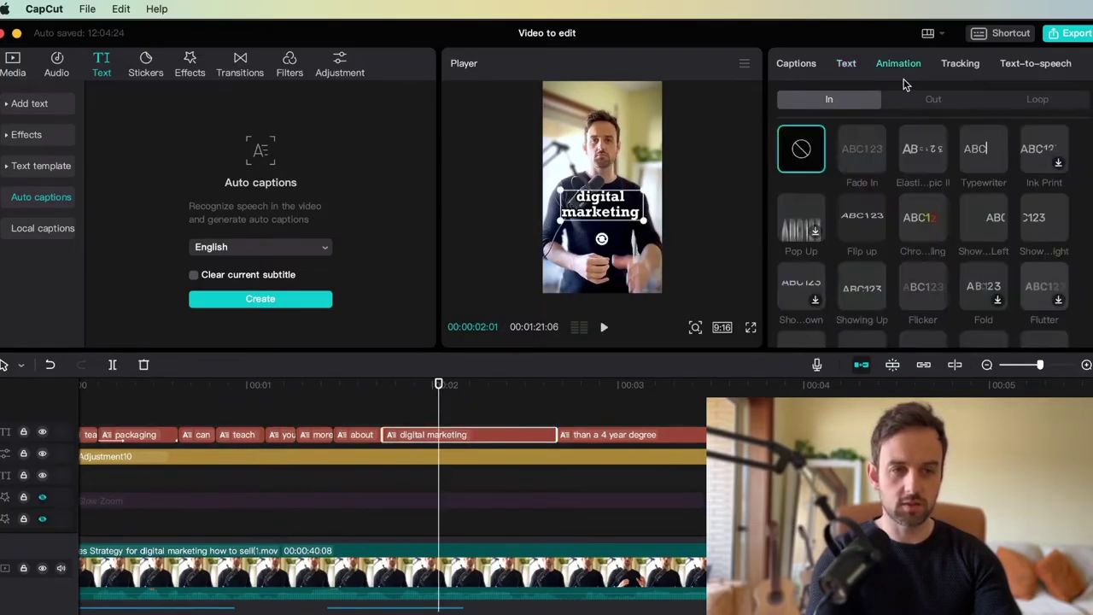
pyautogui.click(930, 152)
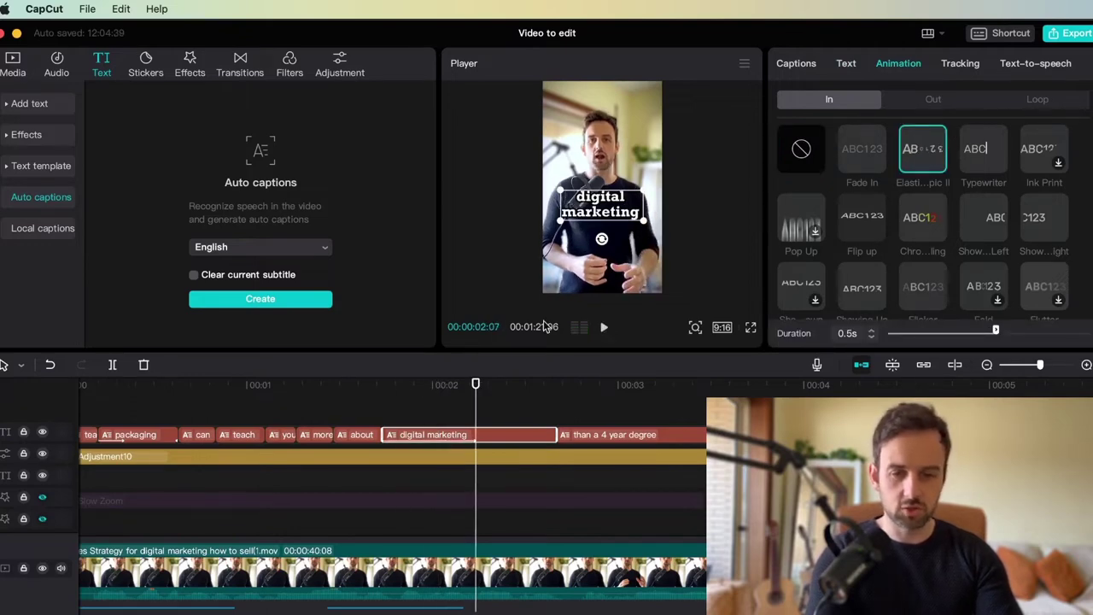
pyautogui.click(427, 414)
pyautogui.press('space')
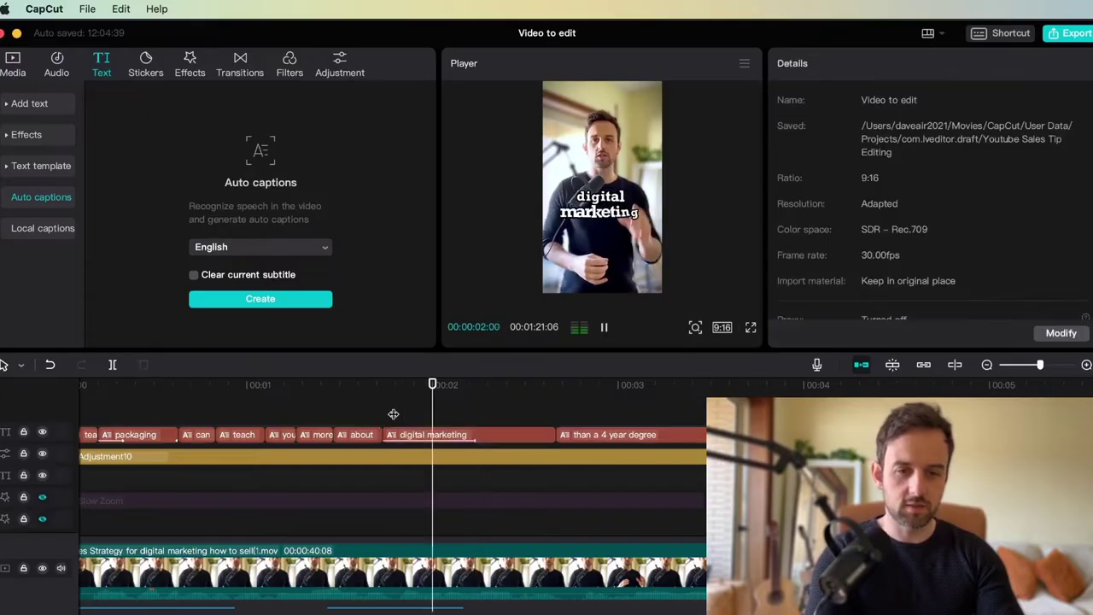
pyautogui.press('space')
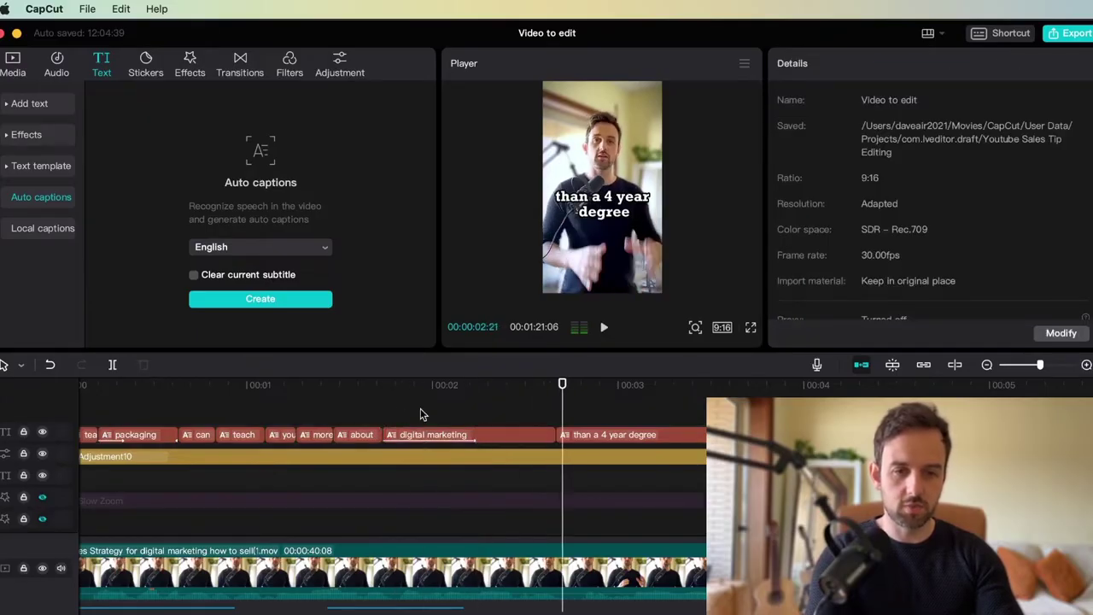
# - Apply the "Bou… TR" entrance animation to the "than a 4 year degree" caption
pyautogui.click(660, 434)
pyautogui.click(897, 62)
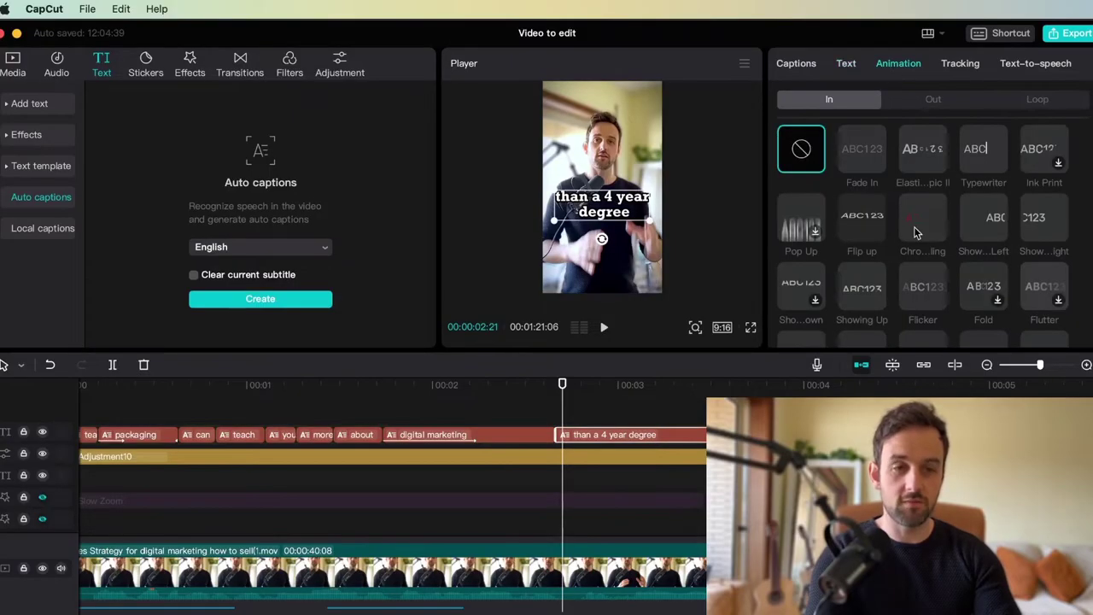
pyautogui.scroll(-5, 914, 226)
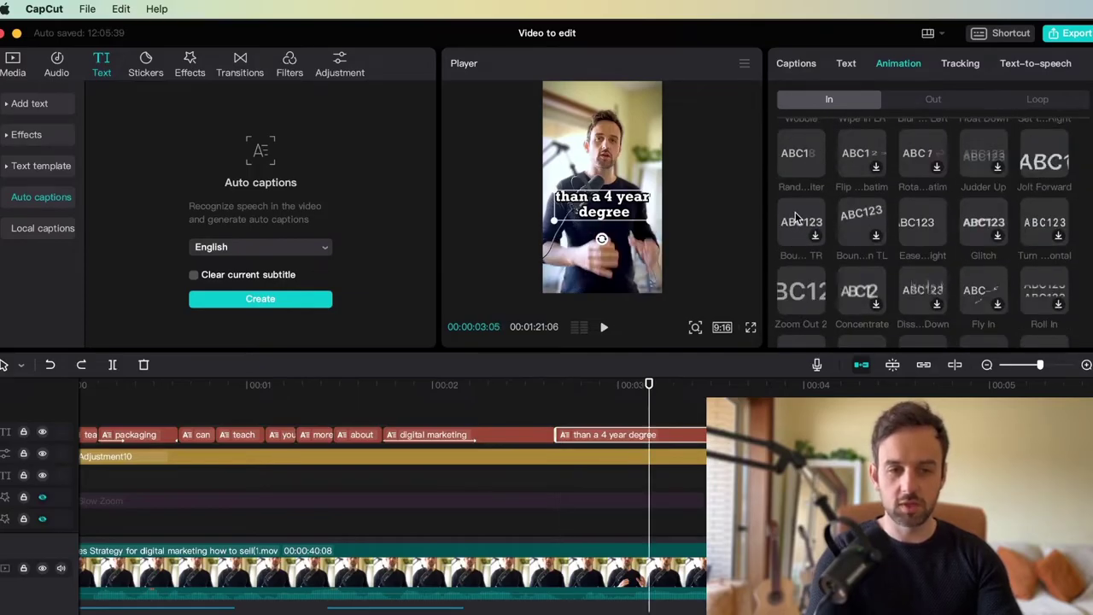
pyautogui.click(798, 221)
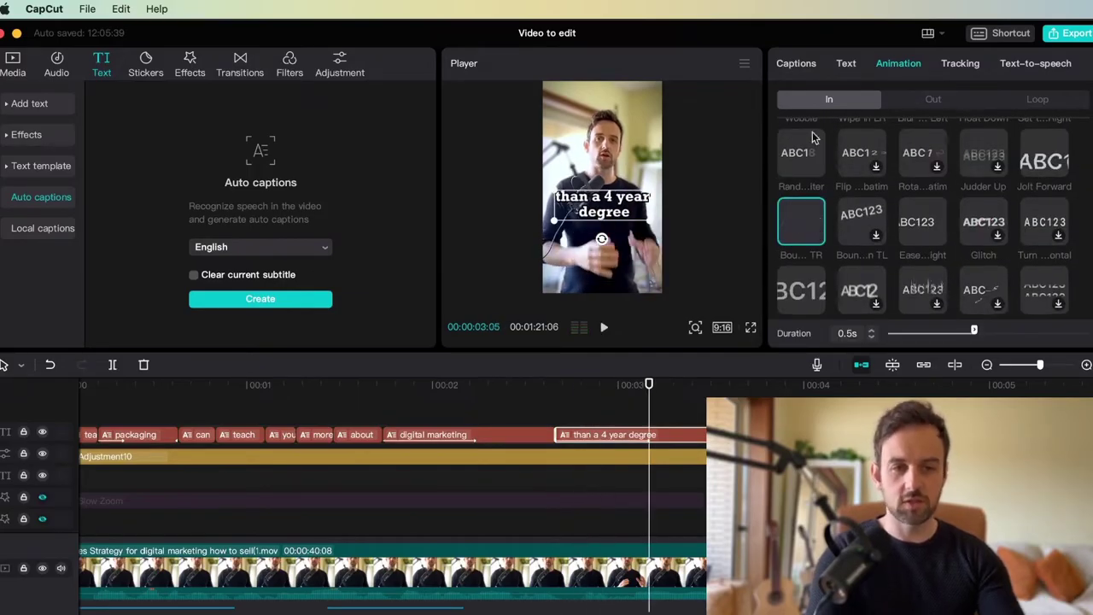
# - Add the Glitch exit animation to the "than a 4 year degree" caption and play the opening back from the start
pyautogui.click(919, 100)
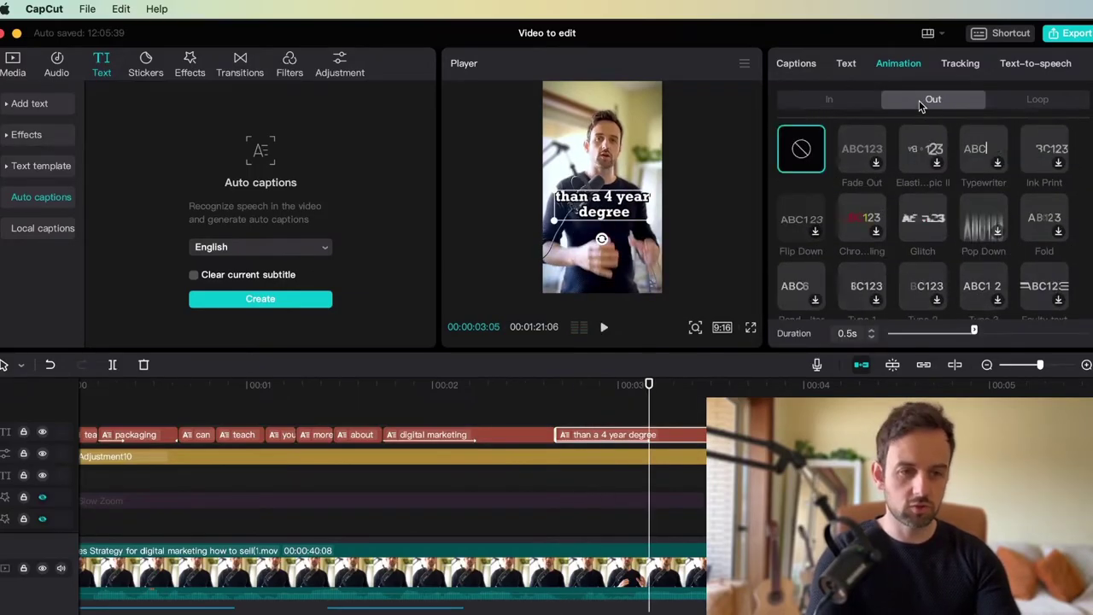
pyautogui.click(922, 218)
pyautogui.click(162, 404)
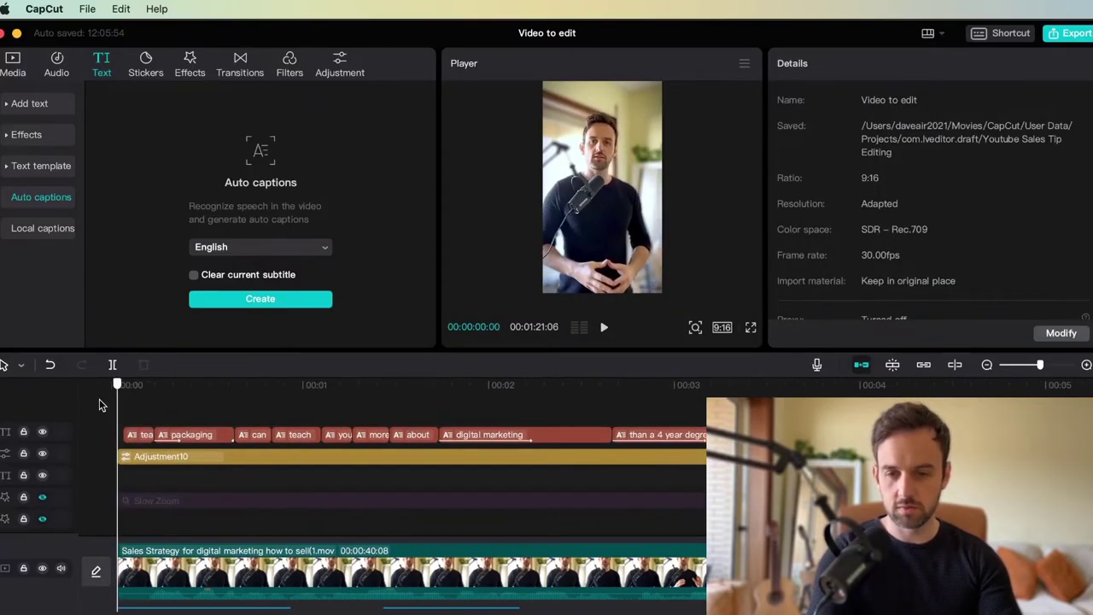
pyautogui.press('space')
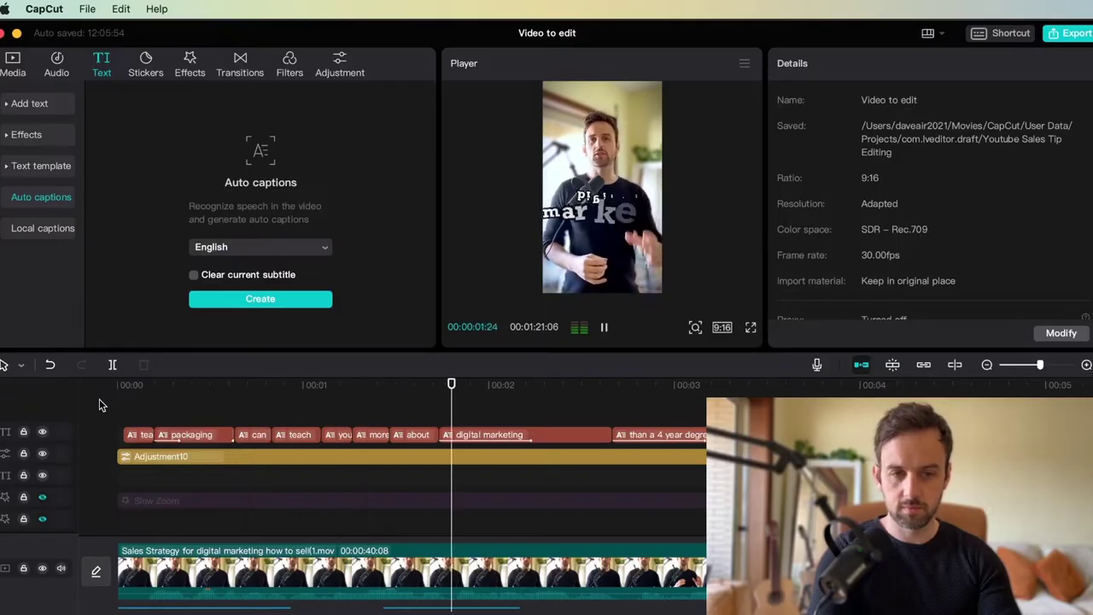
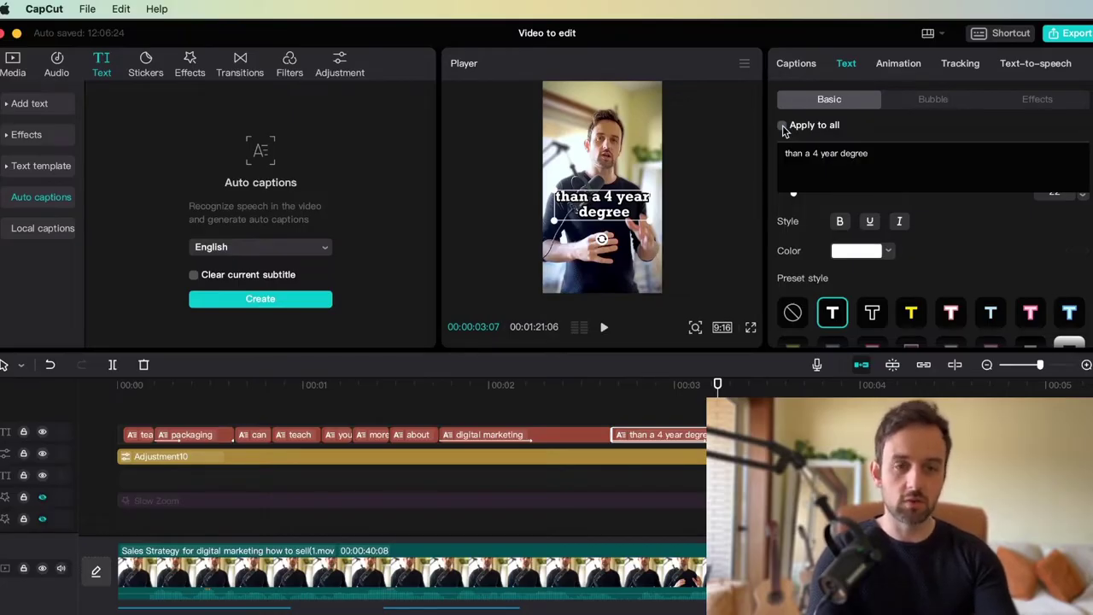
# - Set the whole "than a 4 year degree" caption to font size 26 and tilt it slightly clockwise
pyautogui.tripleClick(842, 158)
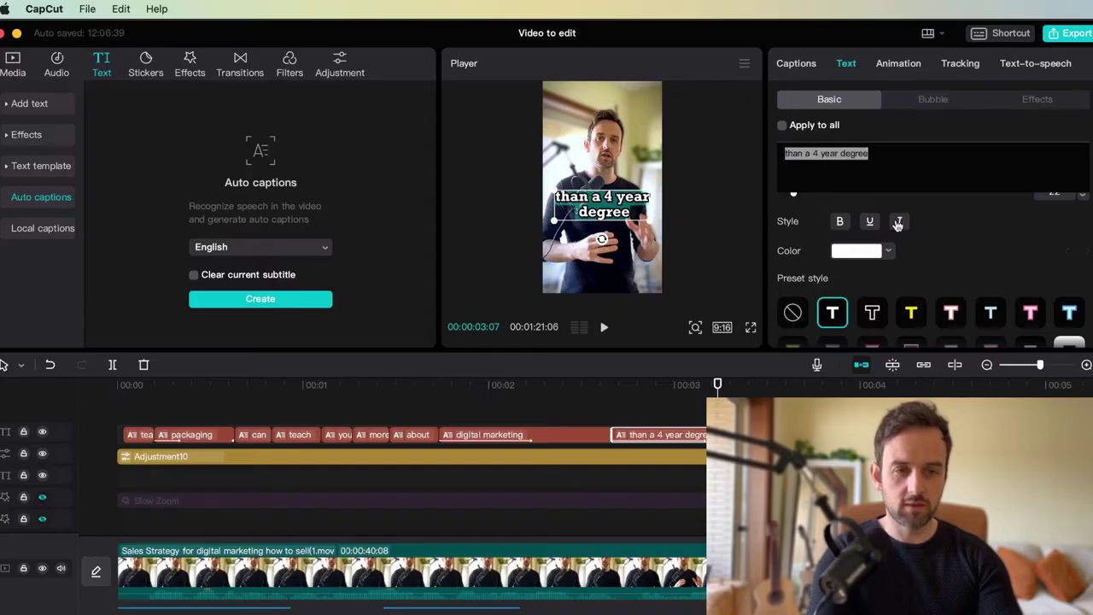
pyautogui.scroll(2, 847, 282)
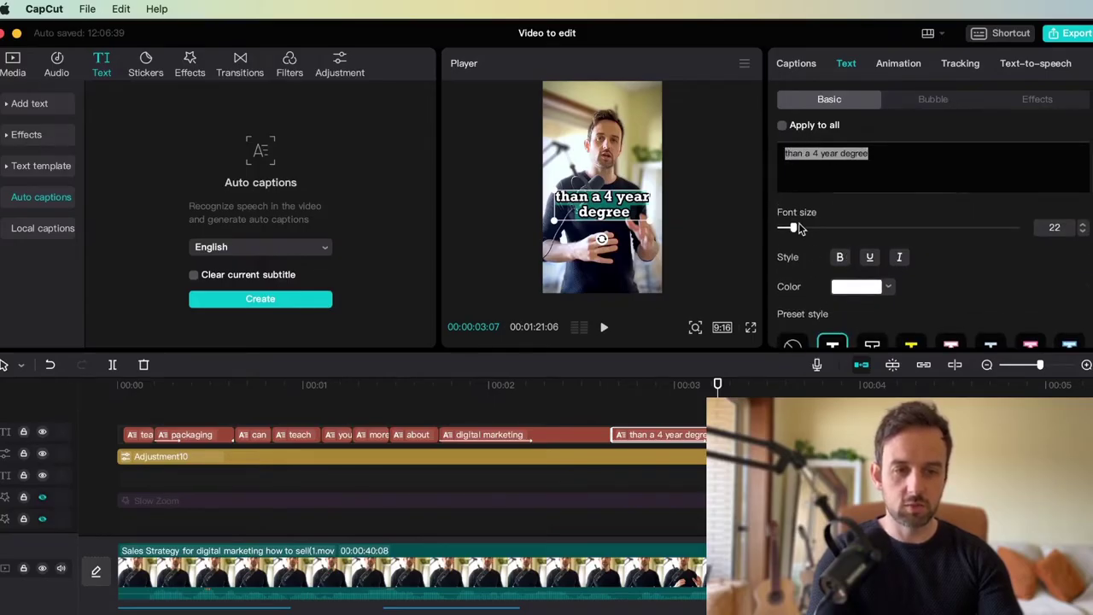
pyautogui.moveTo(796, 231); pyautogui.dragTo(801, 232)
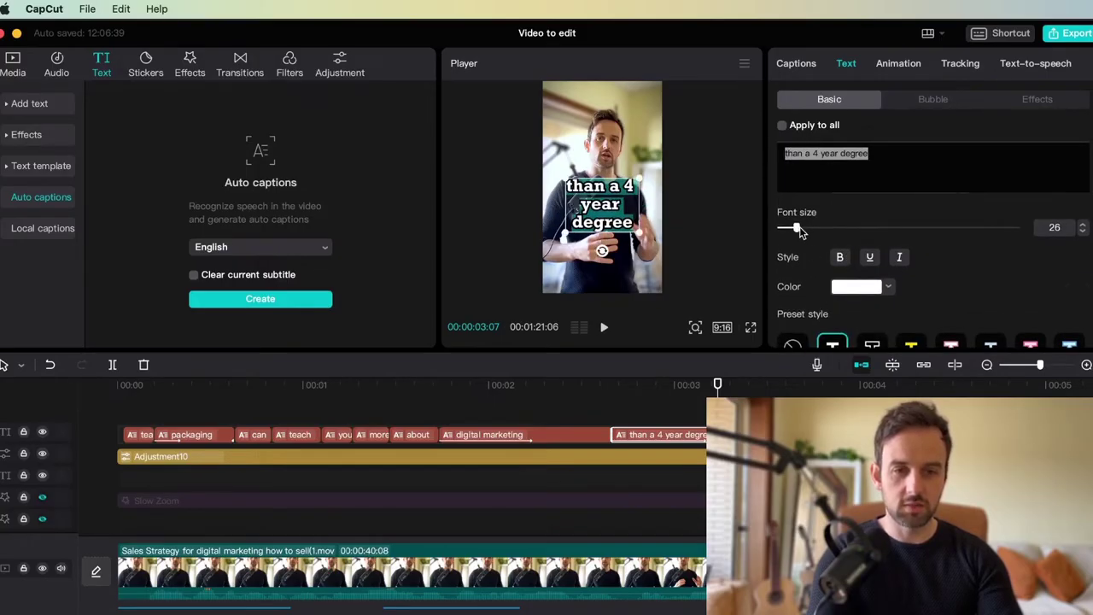
pyautogui.moveTo(602, 251); pyautogui.dragTo(595, 254)
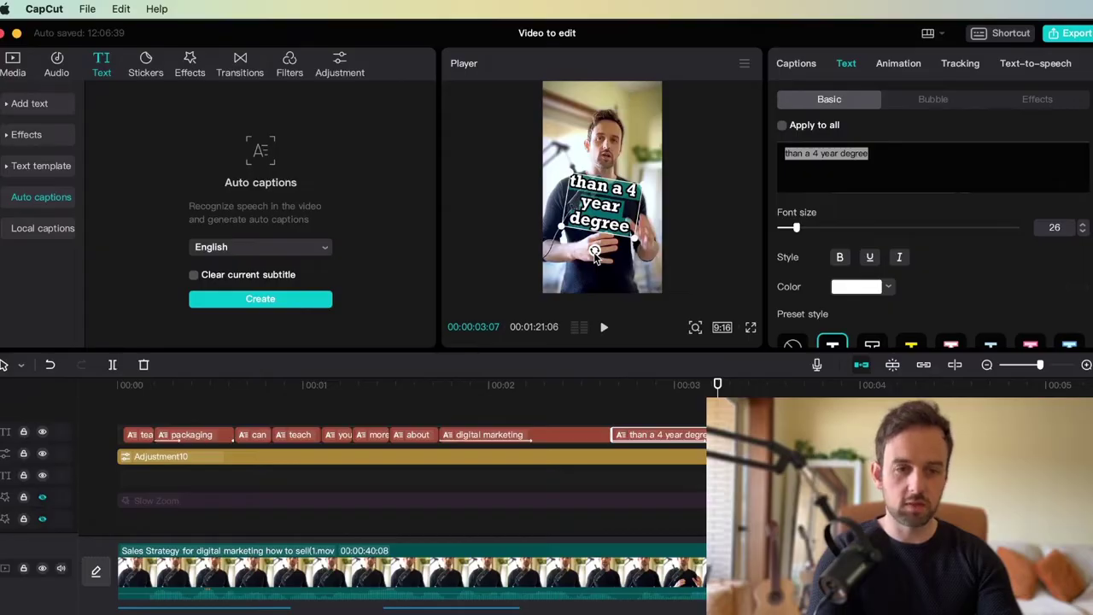
# - Colour the "than a 4 year degree" caption text yellow and play the opening seconds back from the start
pyautogui.click(890, 288)
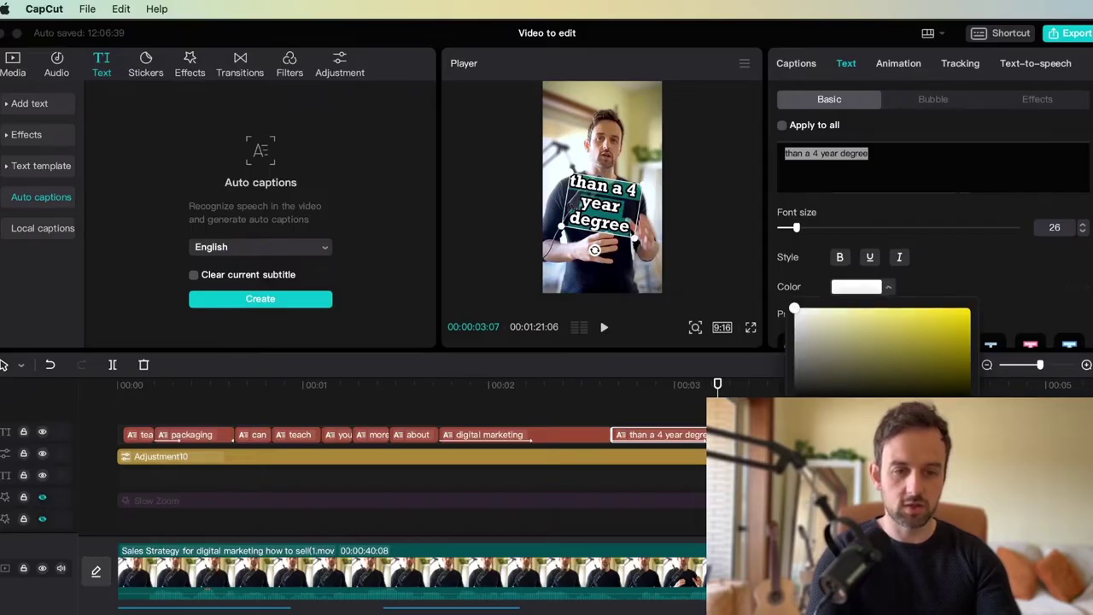
pyautogui.click(139, 418)
pyautogui.press('space')
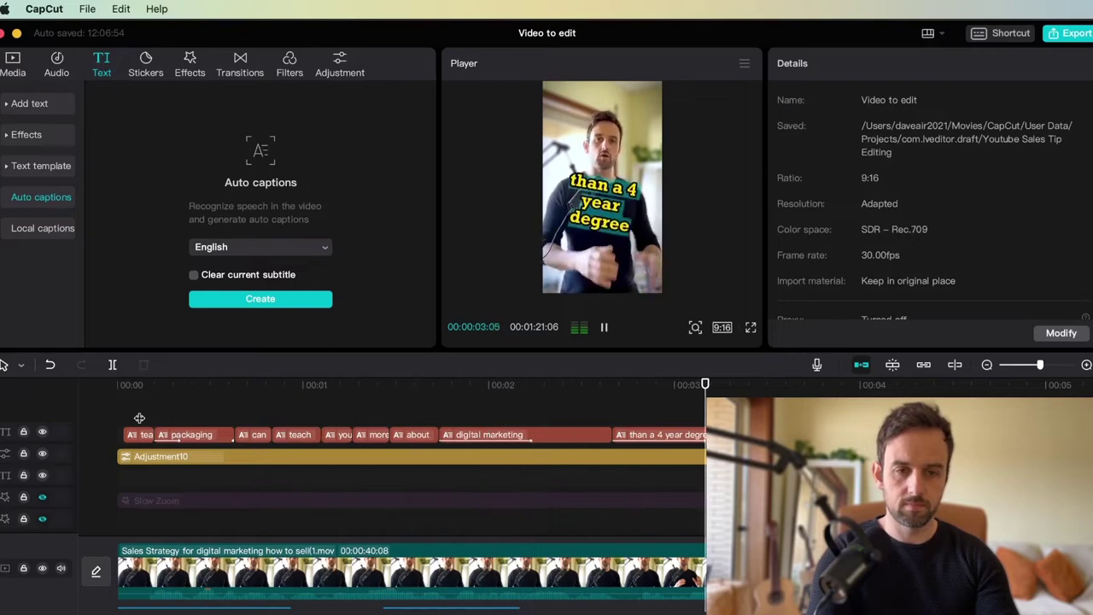
pyautogui.press('space')
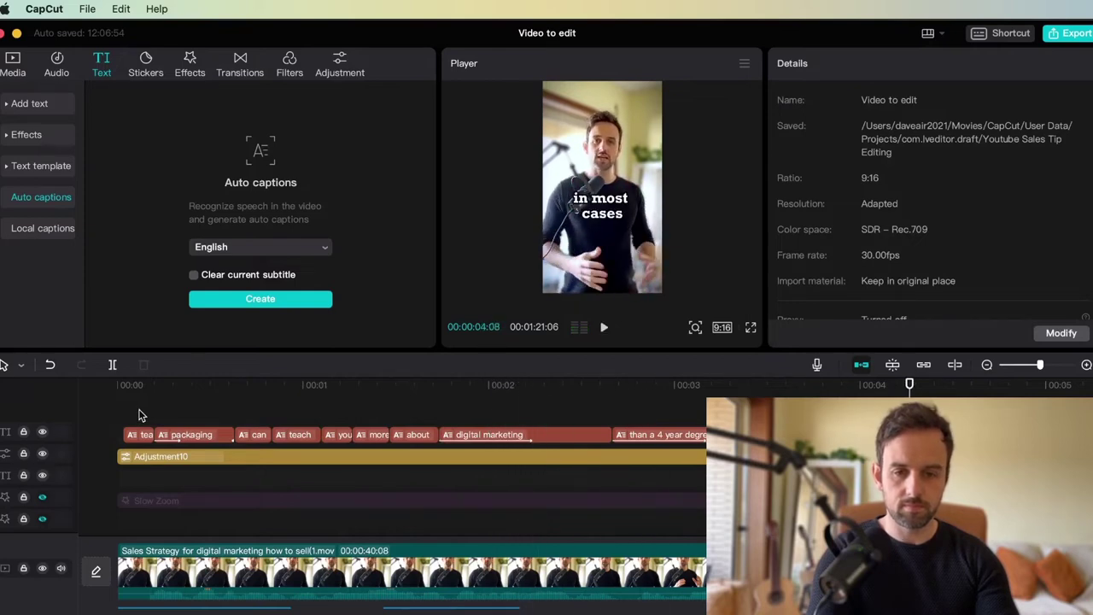
# - In the "digital marketing" caption, set only the word "marketing" to font size 26 and colour it red
pyautogui.click(666, 413)
pyautogui.click(513, 410)
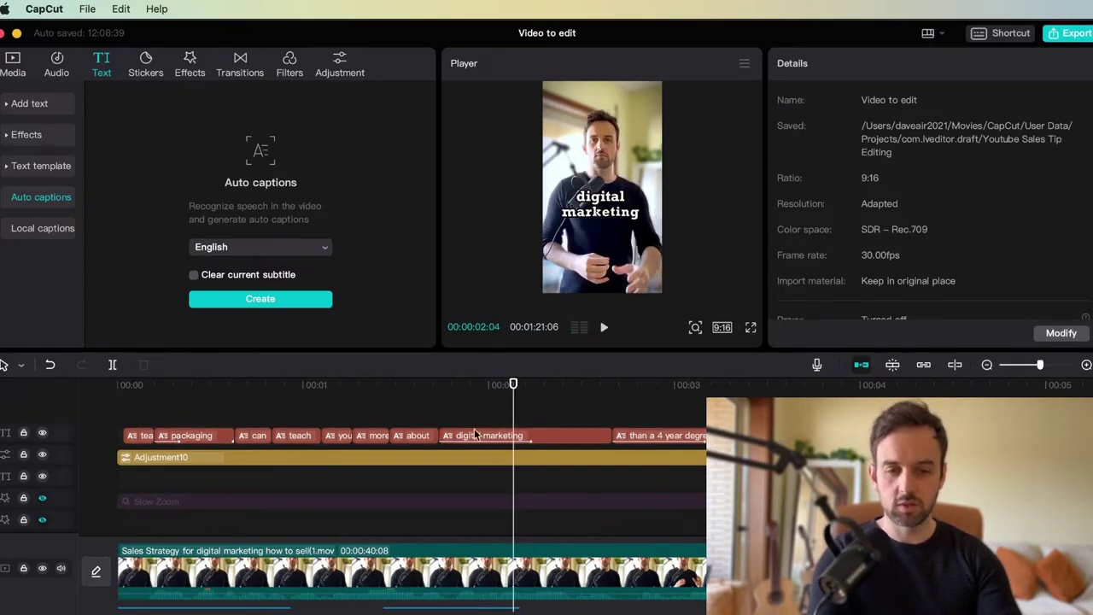
pyautogui.click(476, 436)
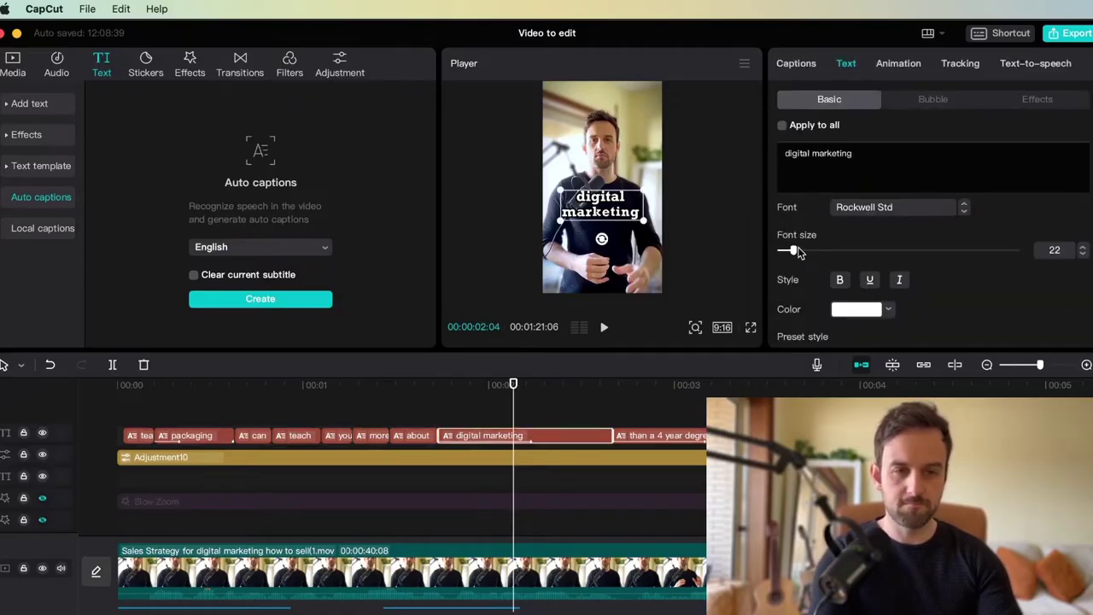
pyautogui.doubleClick(827, 158)
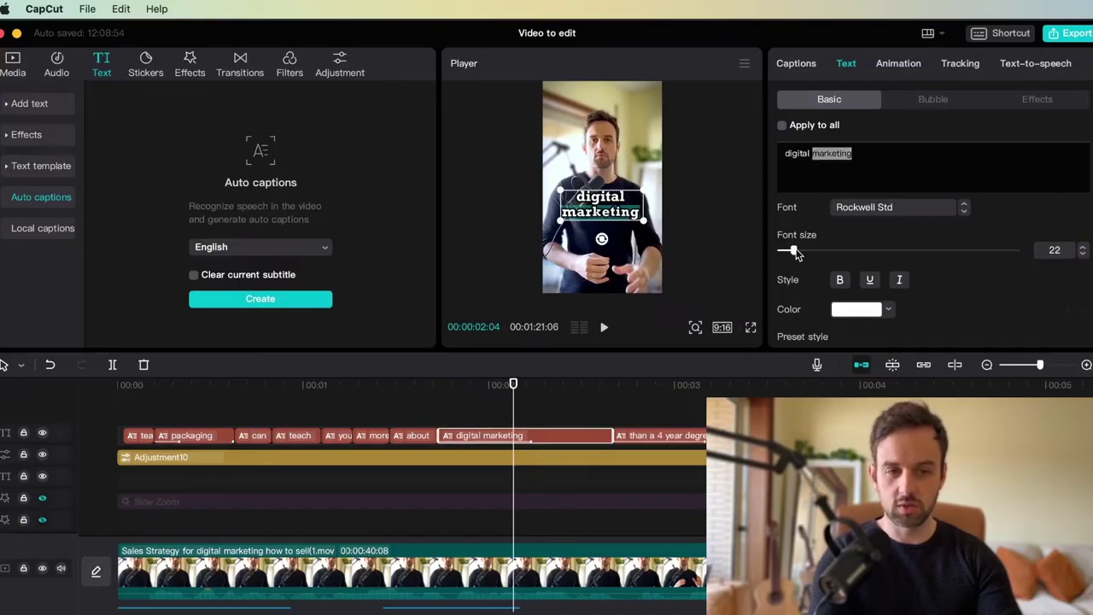
pyautogui.moveTo(794, 253); pyautogui.dragTo(799, 254)
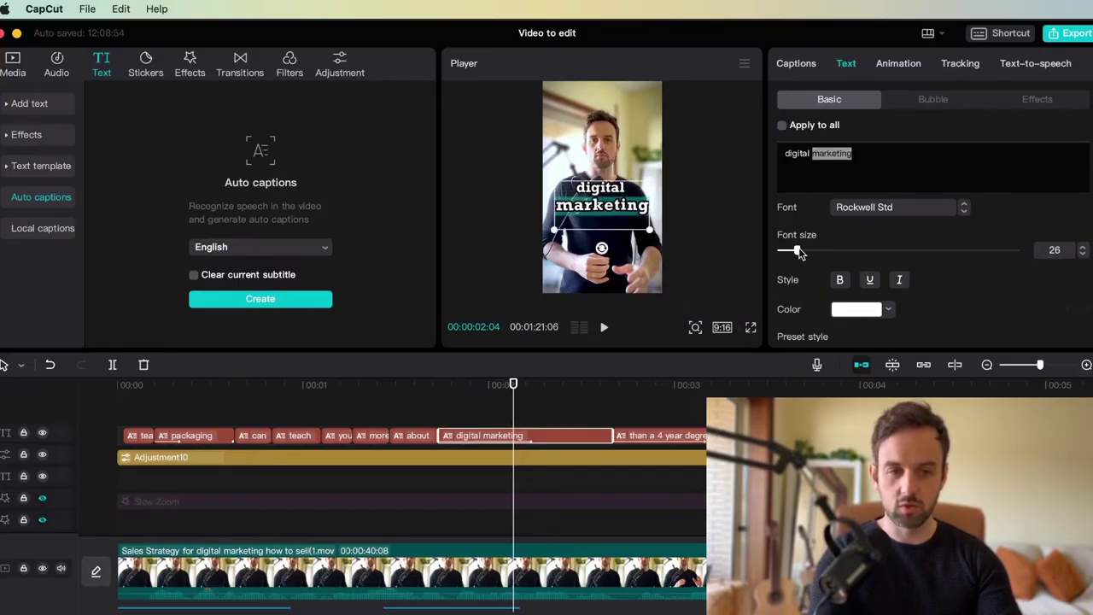
pyautogui.click(889, 310)
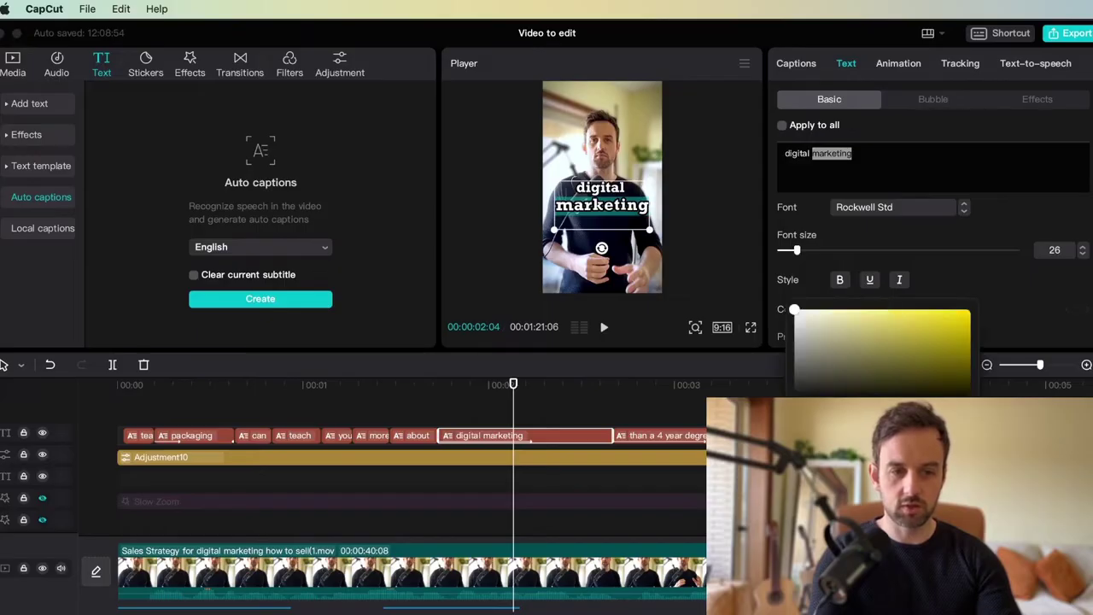
pyautogui.click(970, 310)
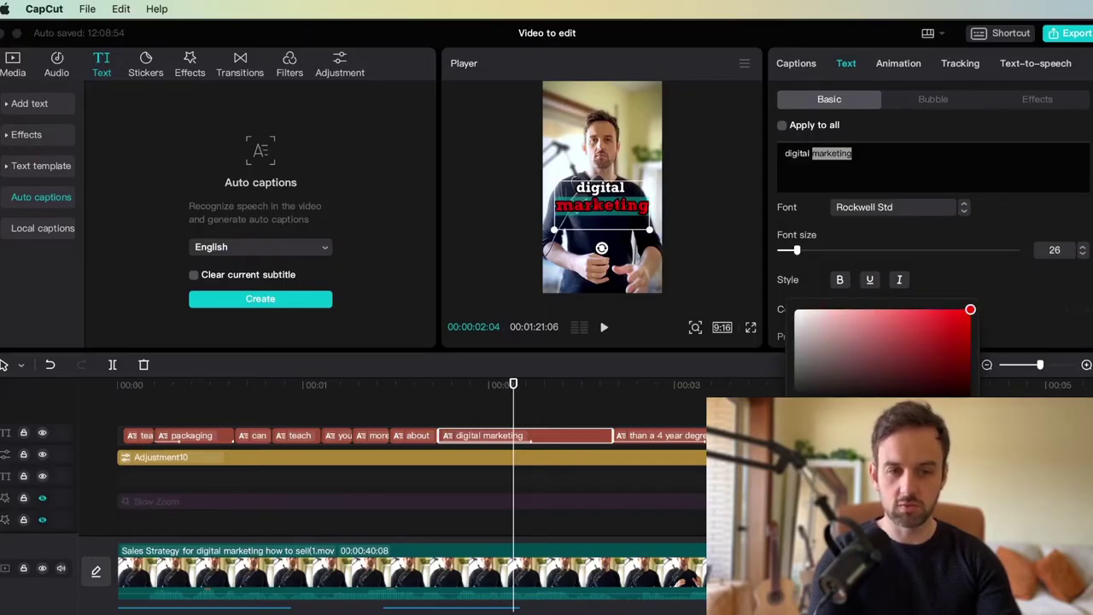
# - Restyle the "packaging" caption in bright green at font size 26, tilted slightly counter-clockwise
pyautogui.click(185, 424)
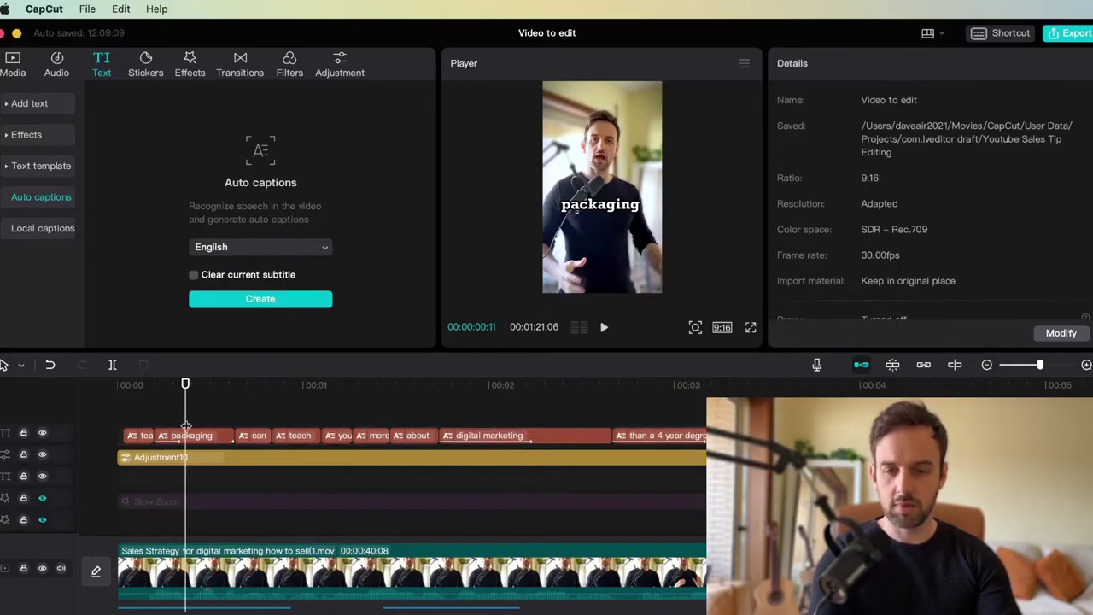
pyautogui.click(174, 436)
pyautogui.click(857, 309)
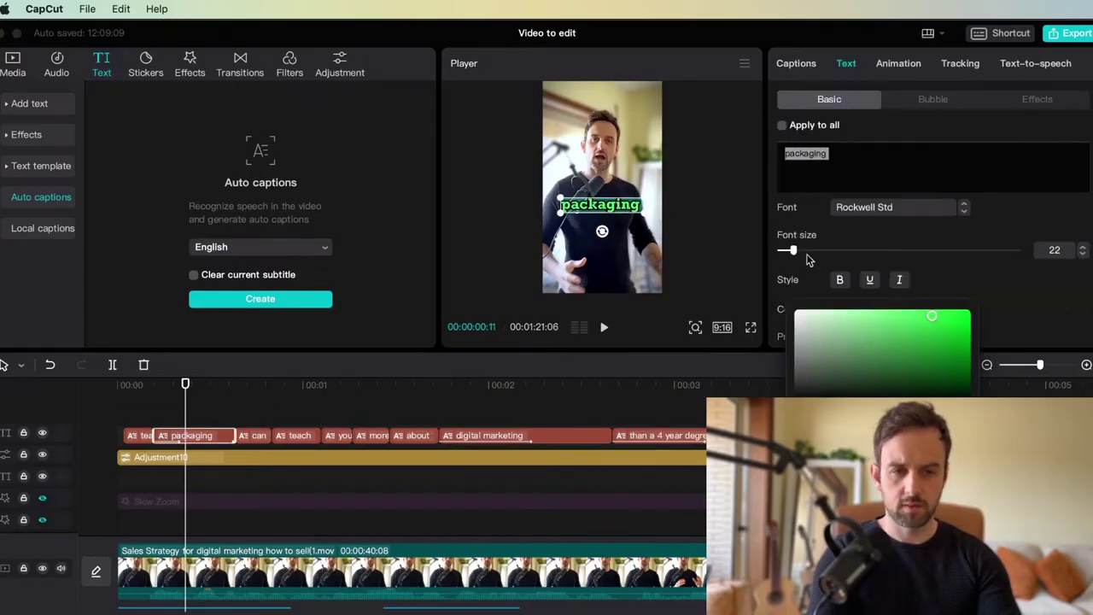
pyautogui.moveTo(795, 254); pyautogui.dragTo(796, 253)
pyautogui.moveTo(602, 240)
pyautogui.mouseDown()
pyautogui.moveTo(612, 243)
pyautogui.moveTo(596, 249)
pyautogui.mouseUp()
# - Tilt the "digital marketing" caption slightly clockwise
pyautogui.click(508, 422)
pyautogui.click(586, 235)
# - Play the opening from the start in full screen to check the restyled captions, and return to the editor
pyautogui.press('Home')
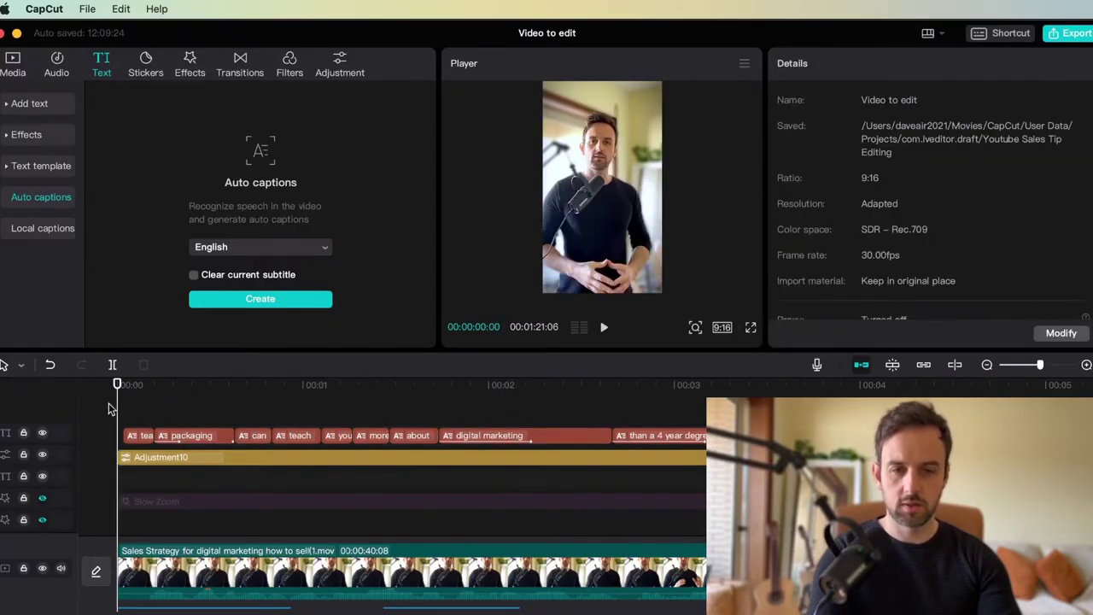
pyautogui.click(751, 328)
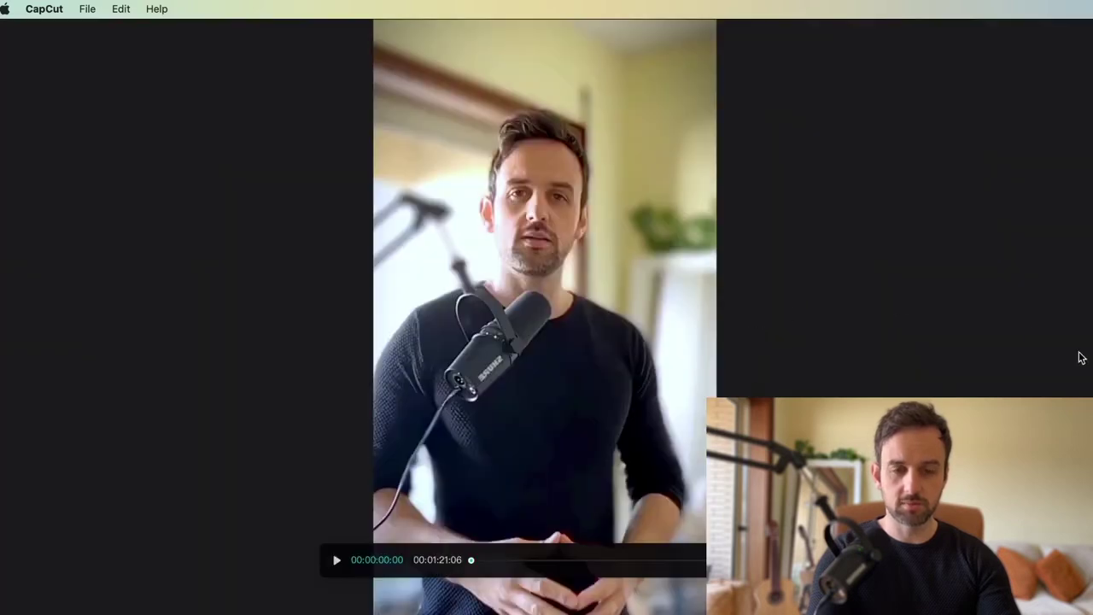
pyautogui.press('space')
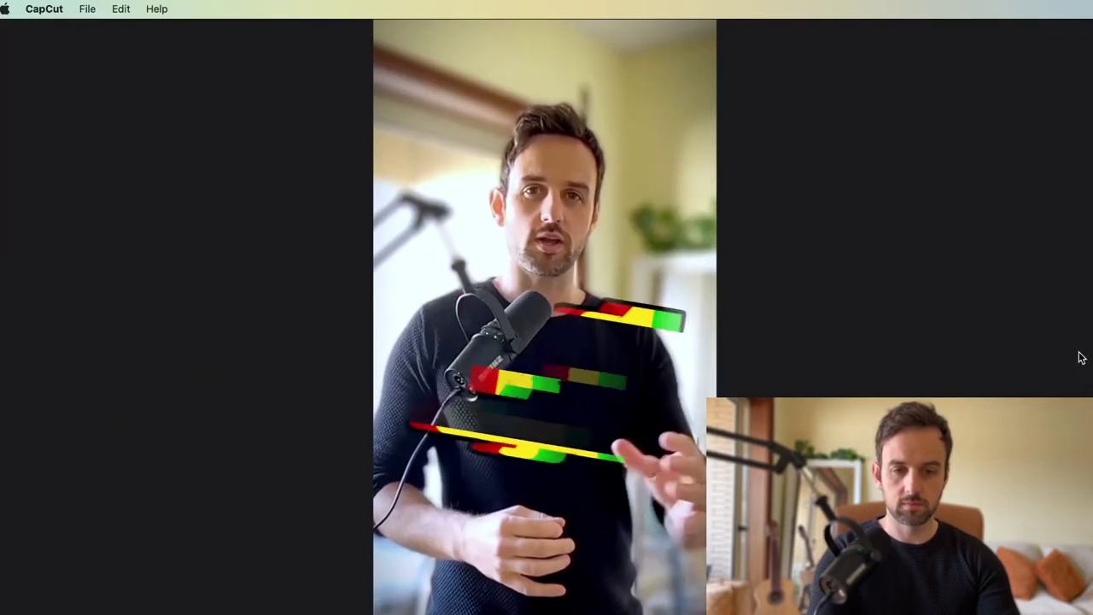
pyautogui.press('Escape')
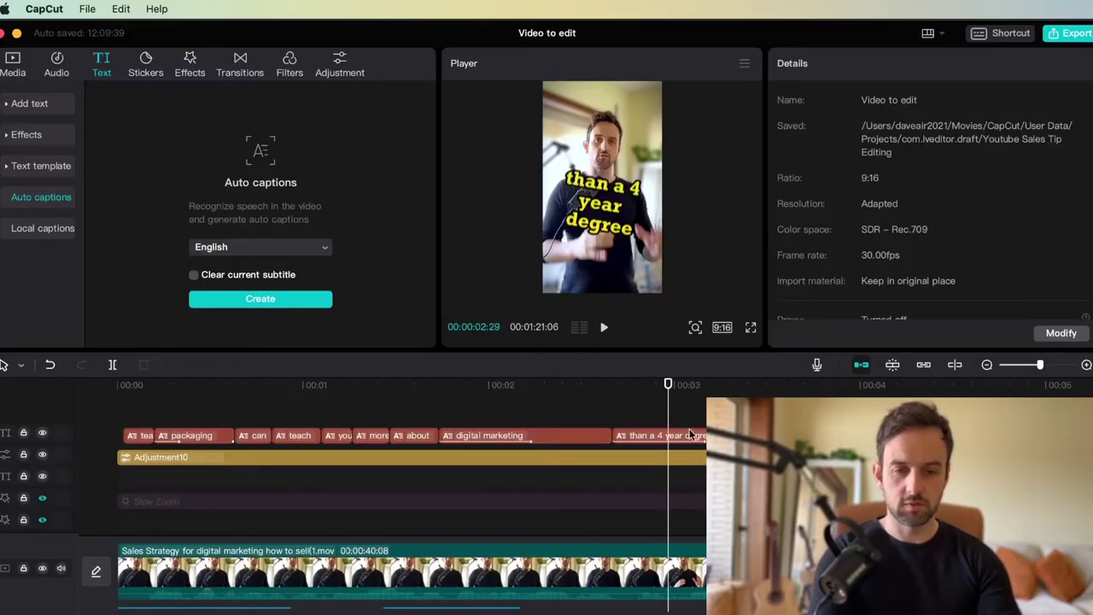
# - Straighten the "than a 4 year degree" caption to 0° and play the opening back from the start
pyautogui.click(601, 199)
pyautogui.moveTo(604, 256); pyautogui.dragTo(604, 256)
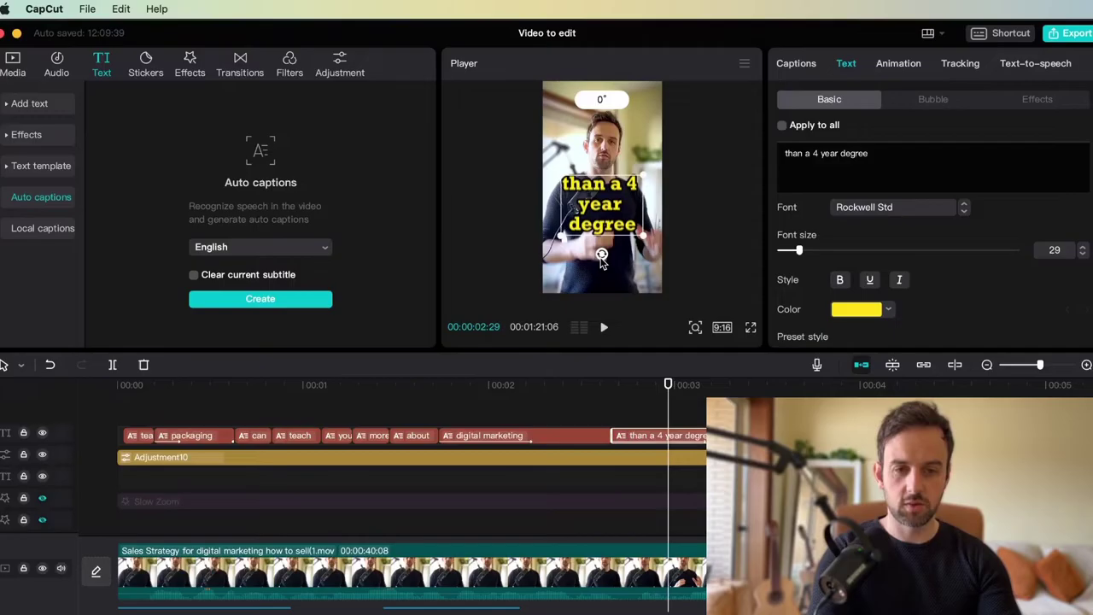
pyautogui.click(520, 409)
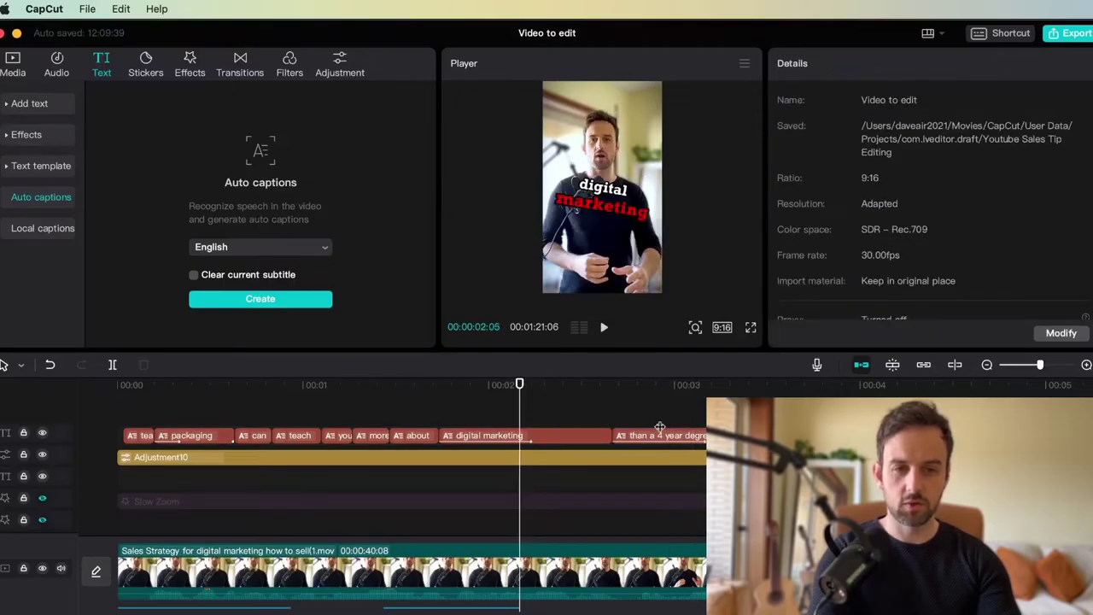
pyautogui.click(123, 403)
pyautogui.press('space')
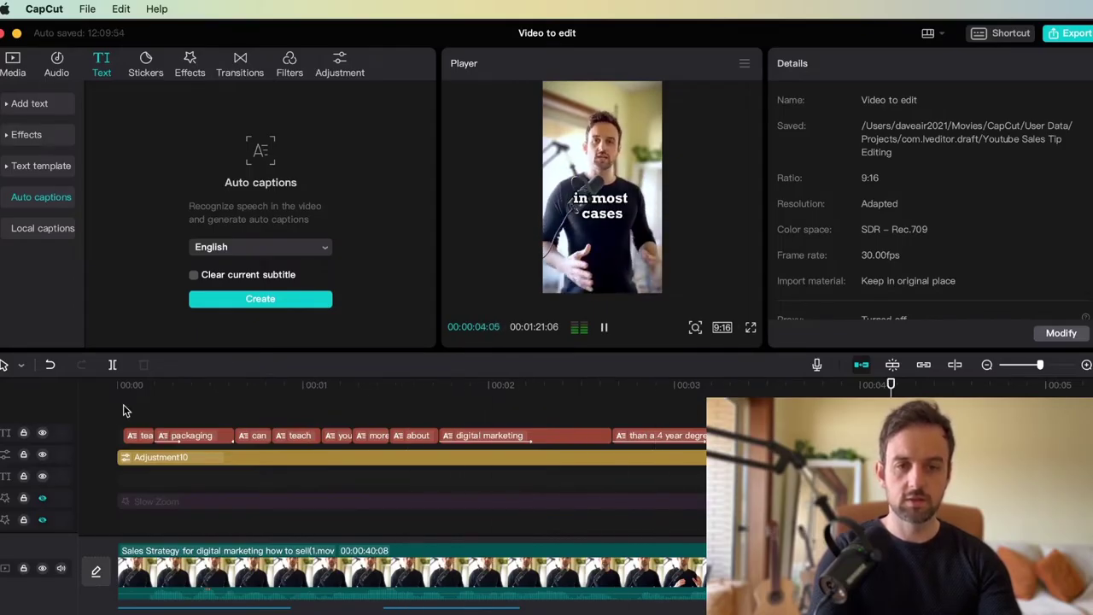
pyautogui.press('space')
# - Set the "tea" caption at the very start to font size 34 and tilt it clockwise
pyautogui.click(140, 416)
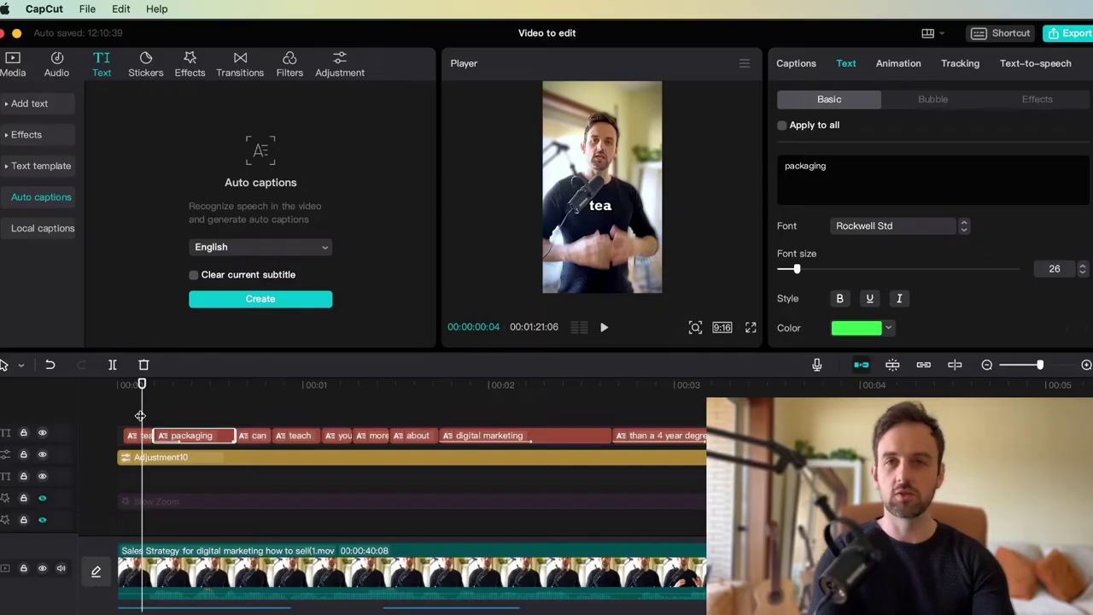
pyautogui.click(179, 404)
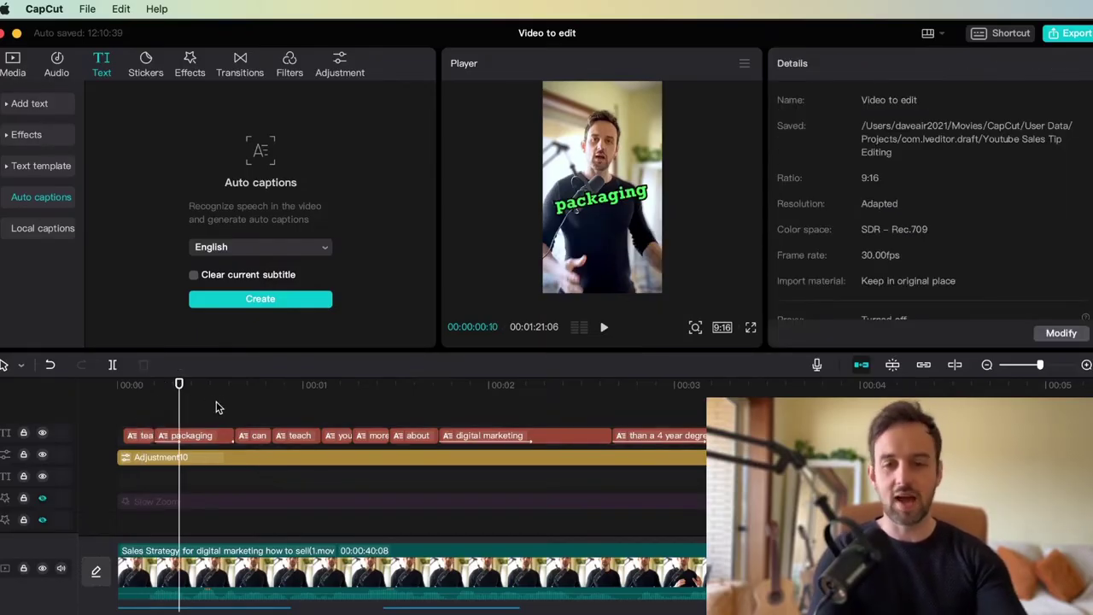
pyautogui.click(135, 417)
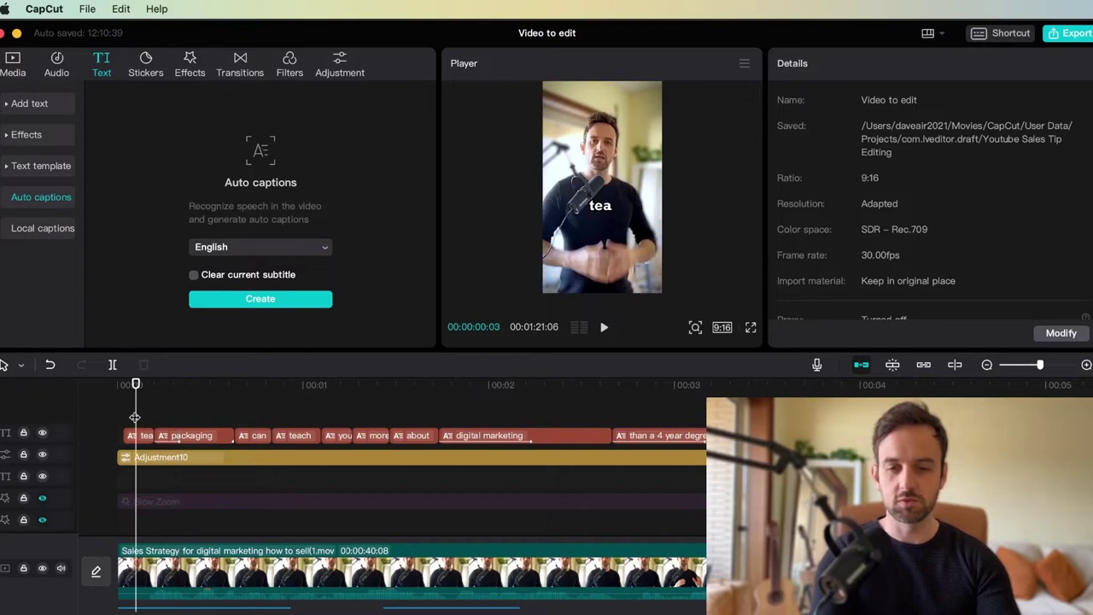
pyautogui.click(601, 207)
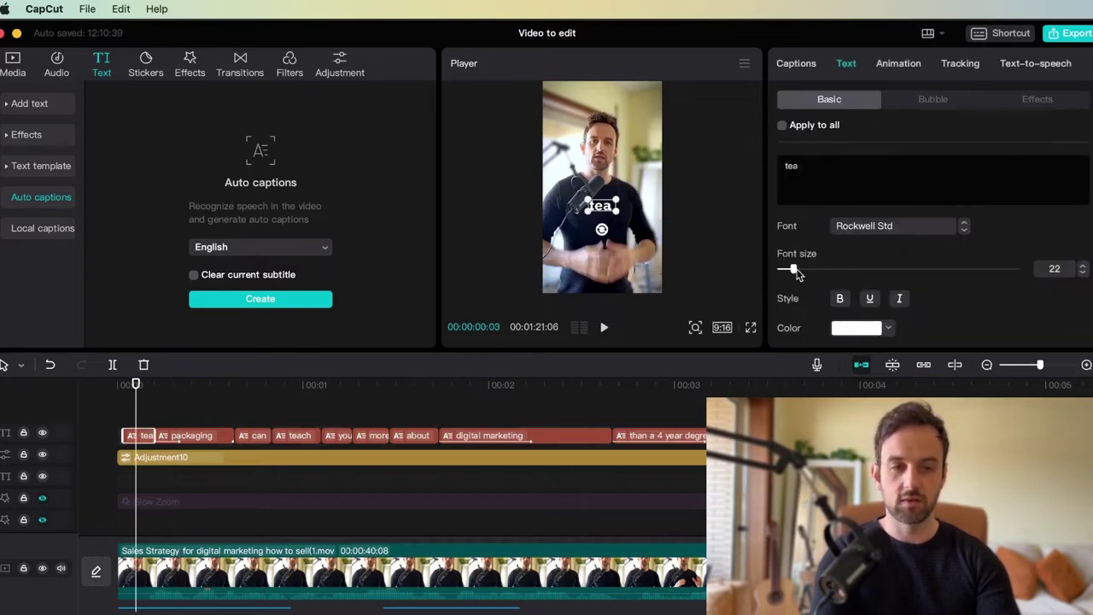
pyautogui.moveTo(795, 272); pyautogui.dragTo(806, 272)
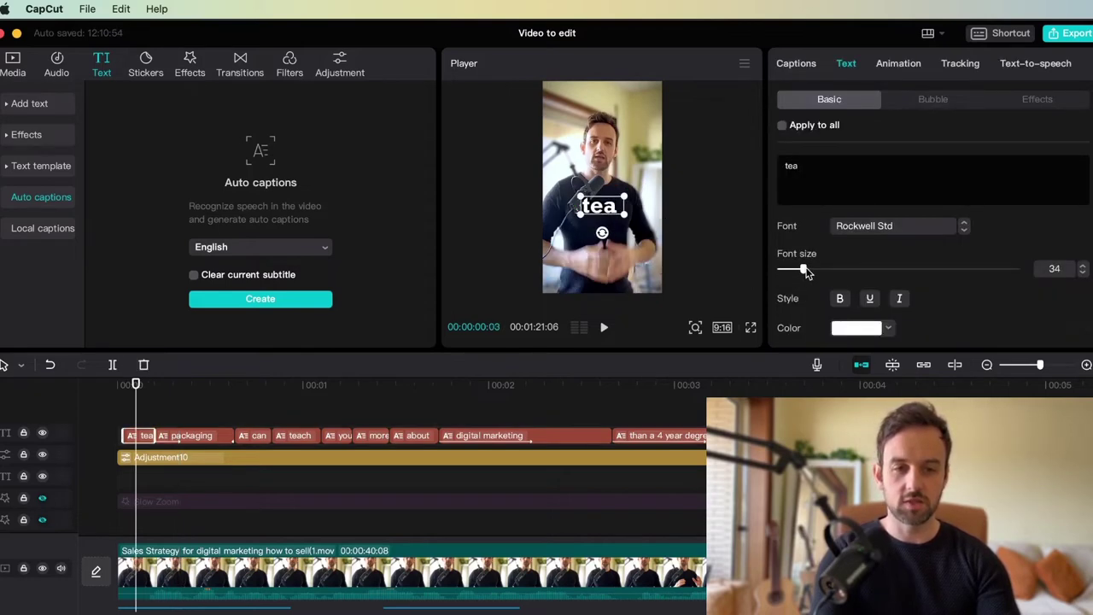
pyautogui.moveTo(603, 233); pyautogui.dragTo(598, 239)
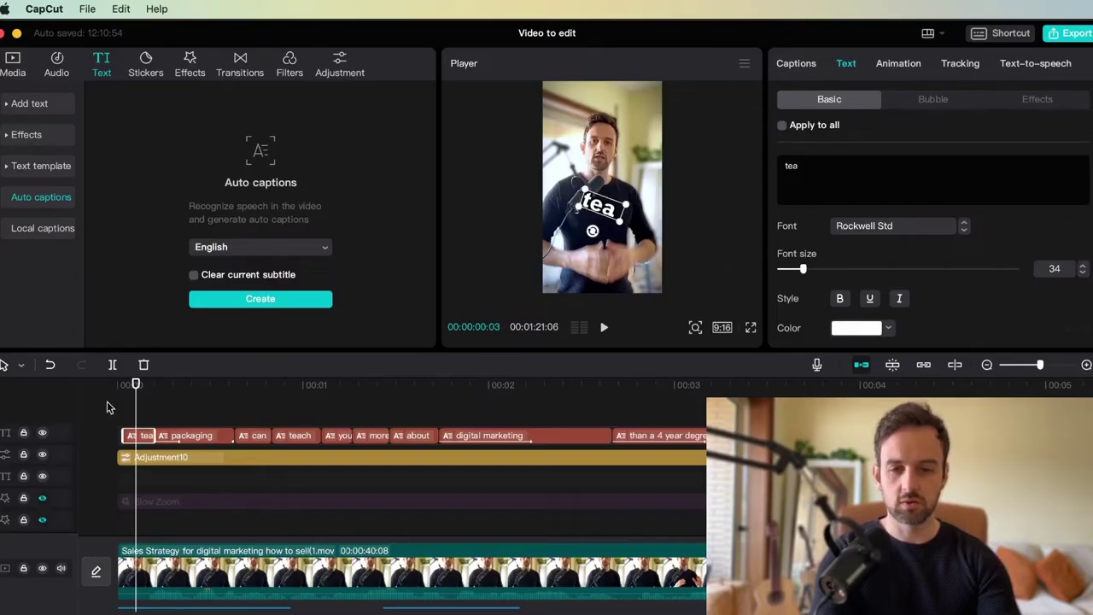
# - Recolour the "tea" caption orange and play the opening from the start to check it
pyautogui.click(889, 329)
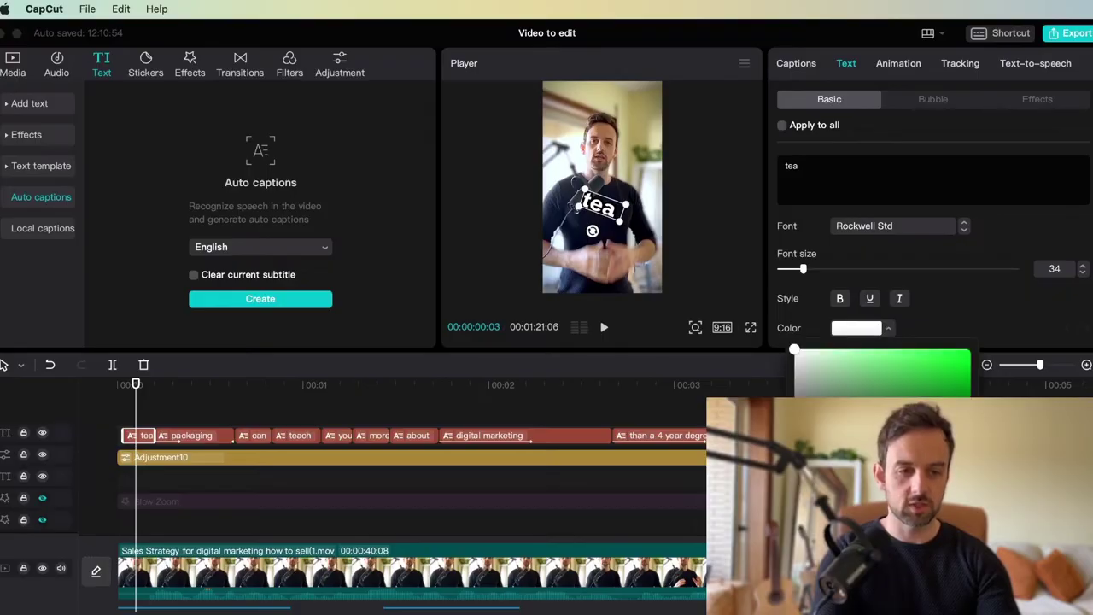
pyautogui.click(854, 461)
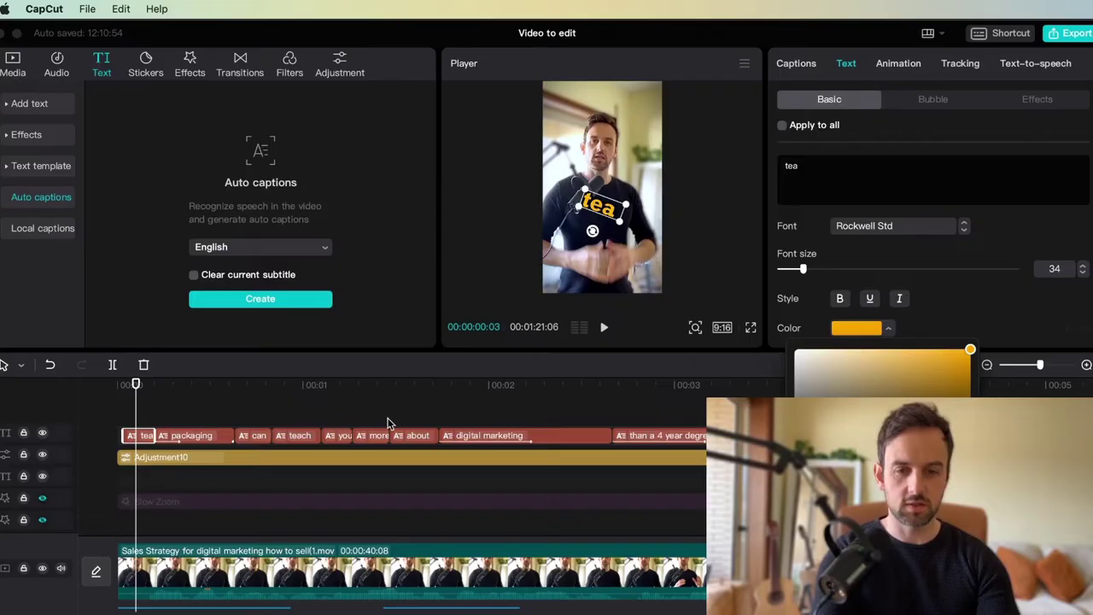
pyautogui.click(116, 418)
pyautogui.press('space')
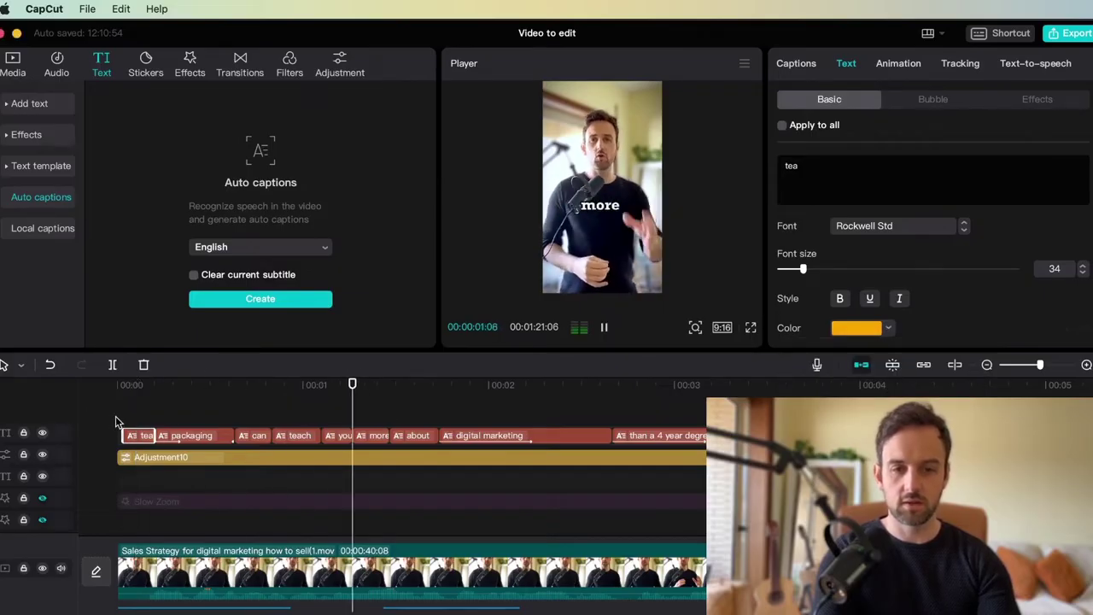
pyautogui.click(123, 412)
pyautogui.press('space')
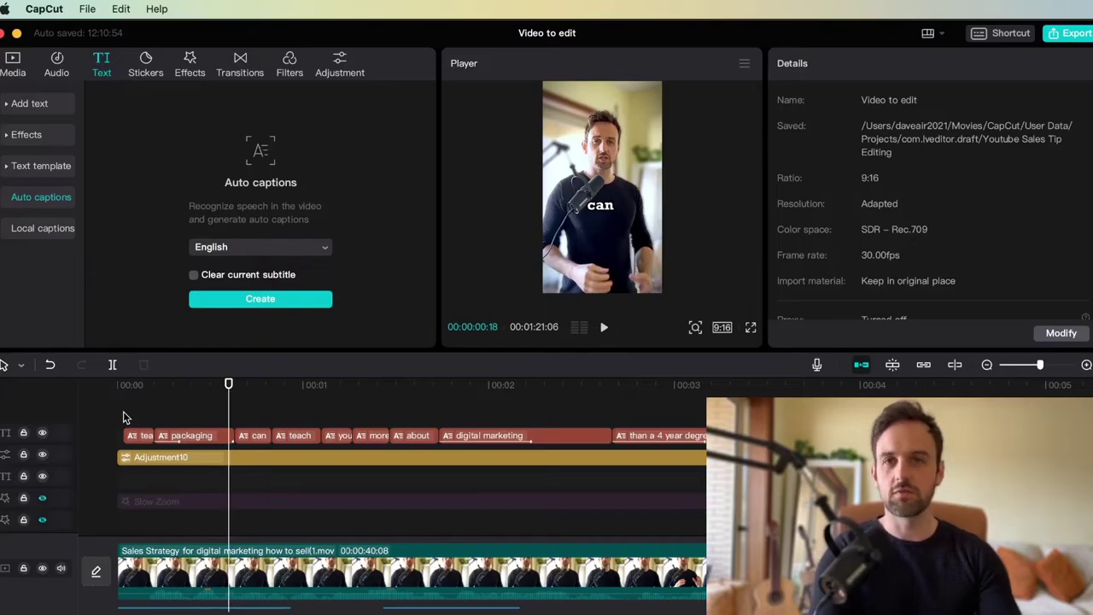
# - Undo the colour, tilt and size changes on the "tea" caption and return to the very start of the timeline
pyautogui.press('super+z')
pyautogui.click(123, 411)
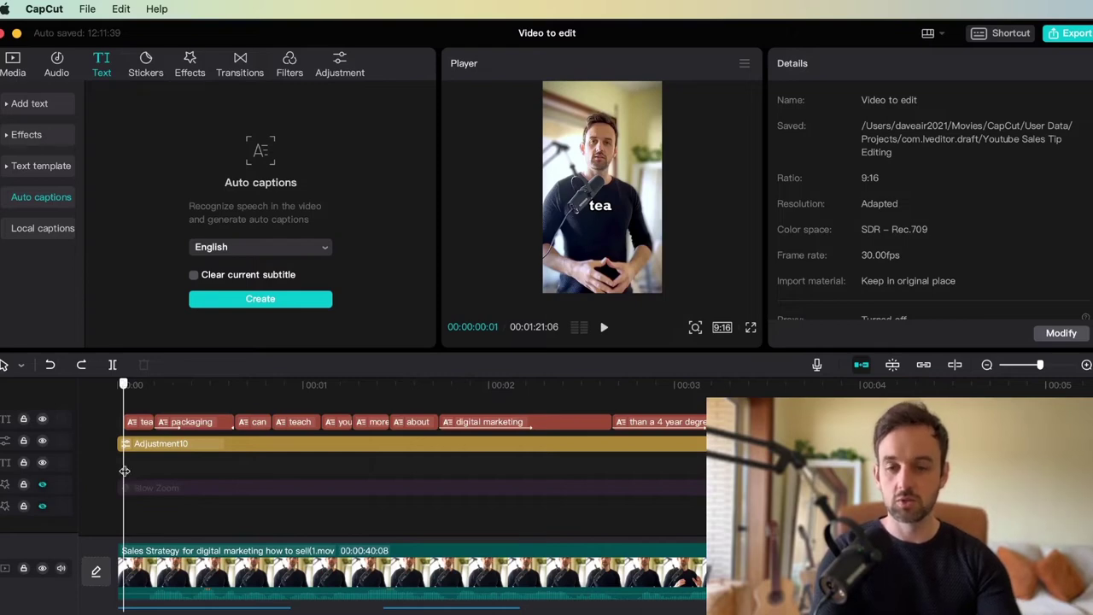
pyautogui.press('Left')
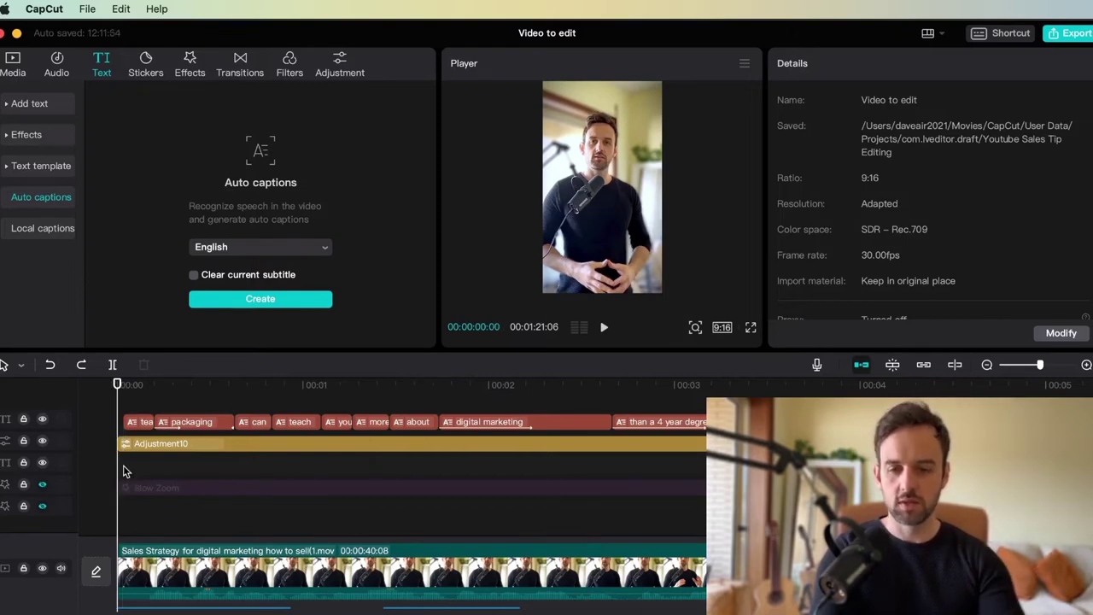
# - Apply the Zoom Out entrance animation to the main video clip
pyautogui.click(152, 565)
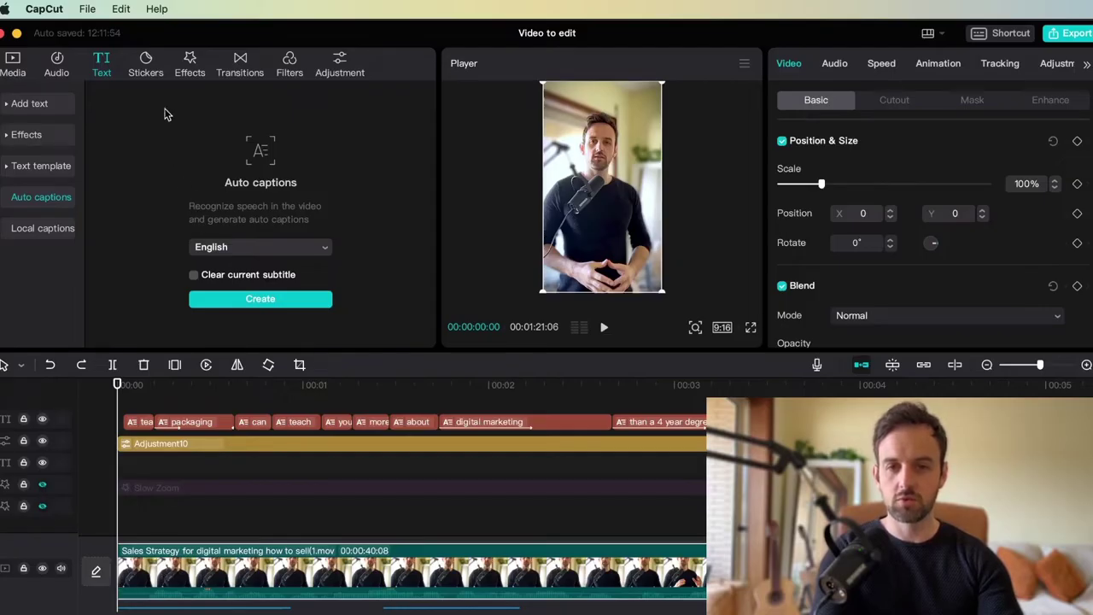
pyautogui.click(938, 63)
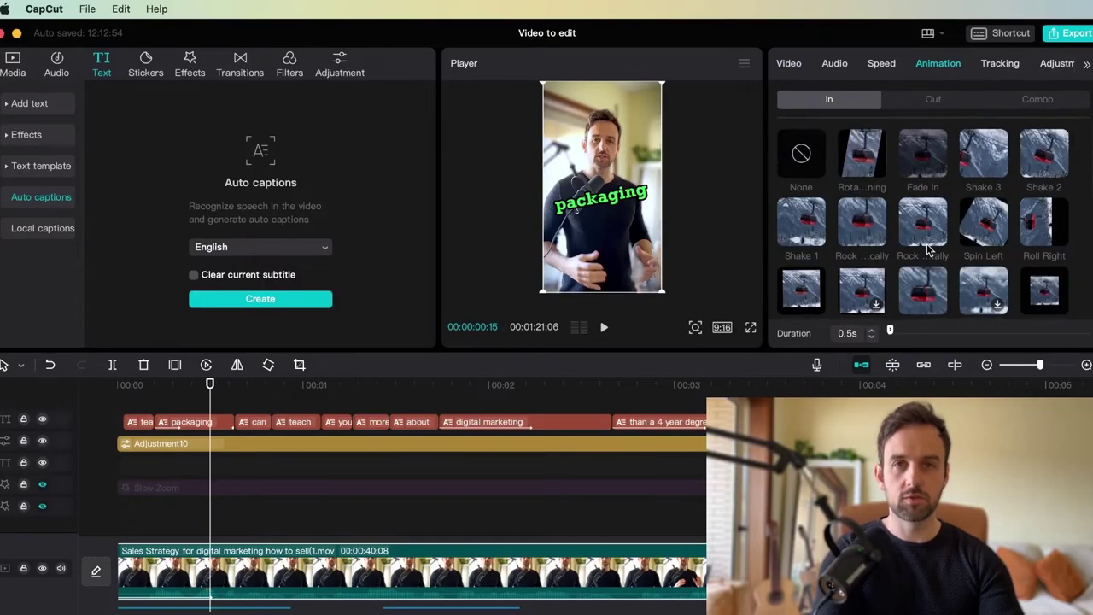
pyautogui.scroll(-3, 897, 222)
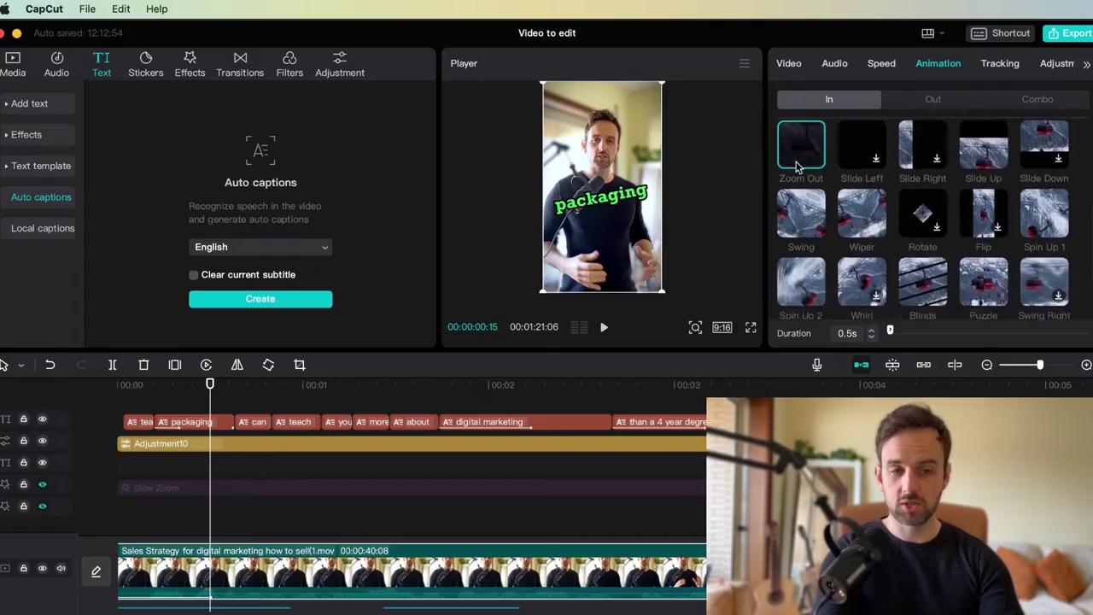
pyautogui.click(802, 144)
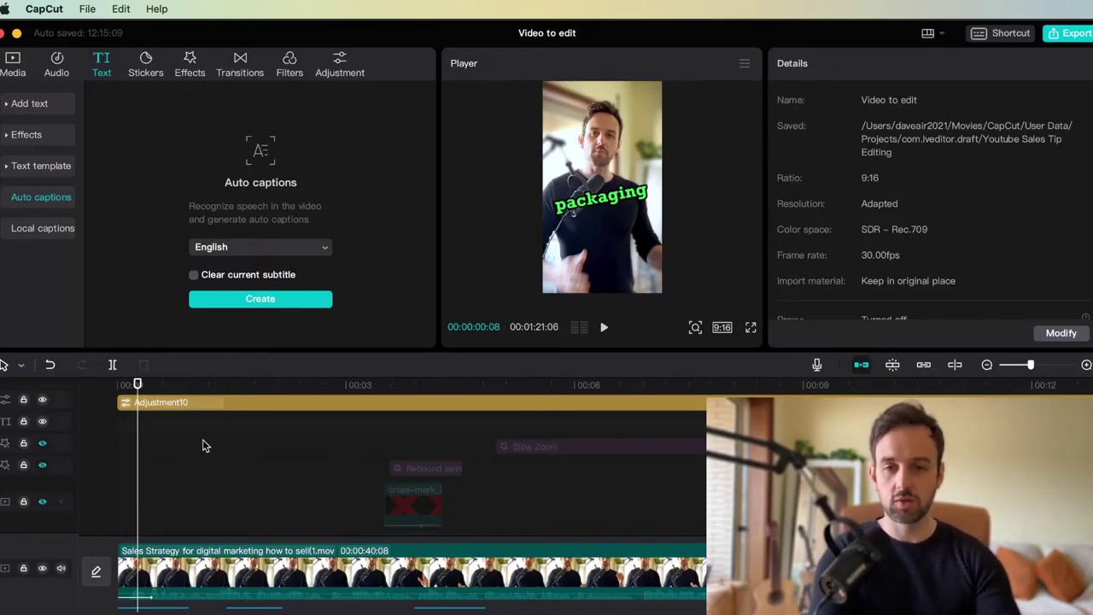
# - Add the Zoom Lens video effect to the Slow Zoom effect track, near the start of the video
pyautogui.click(191, 67)
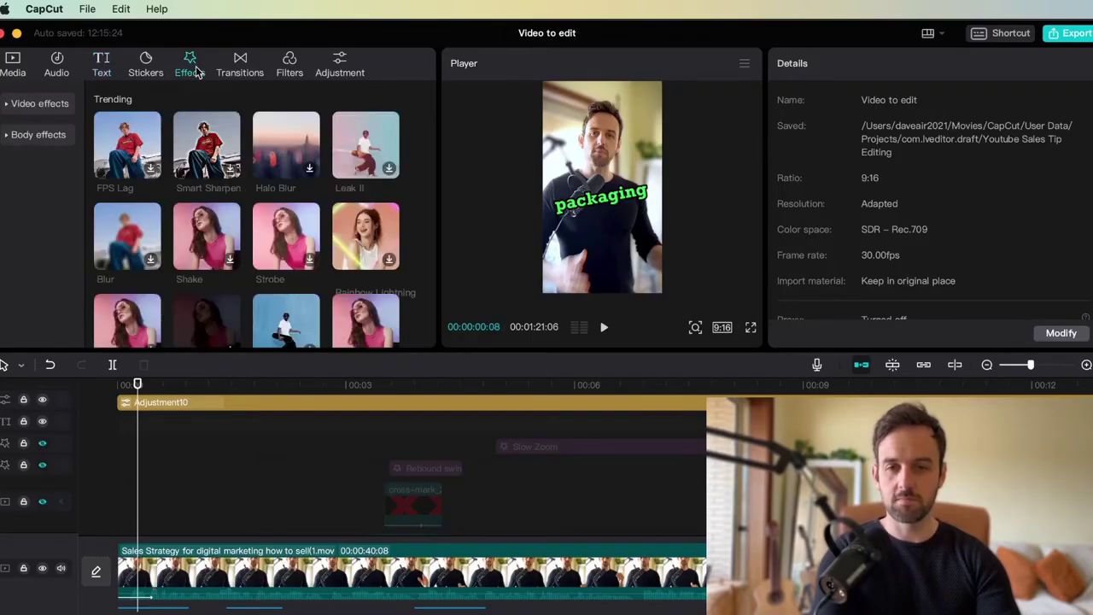
pyautogui.scroll(-5, 224, 237)
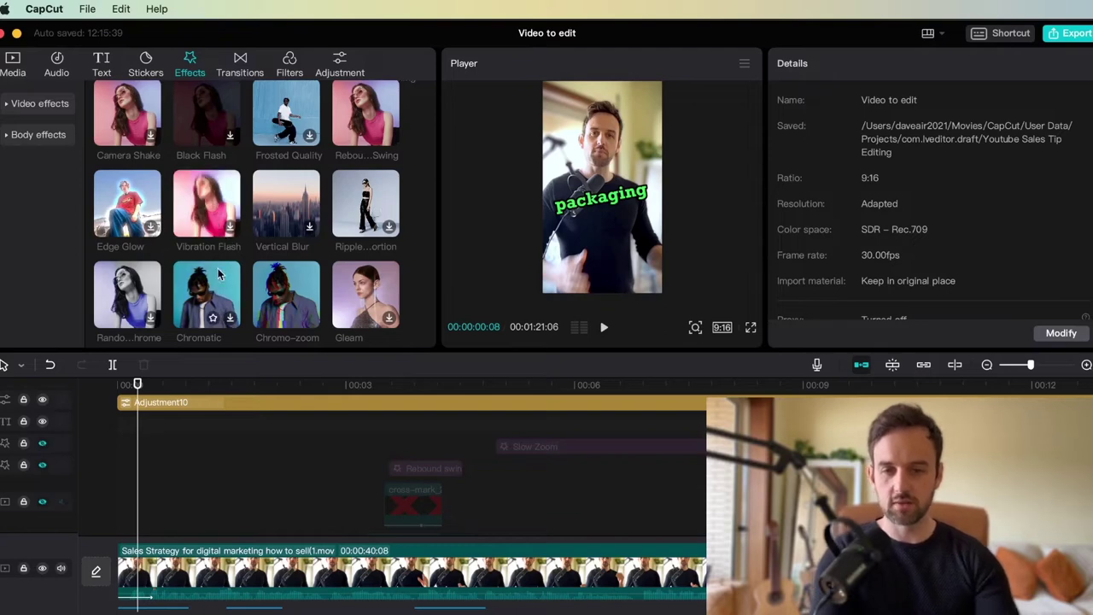
pyautogui.scroll(-2, 218, 271)
pyautogui.scroll(-10, 219, 271)
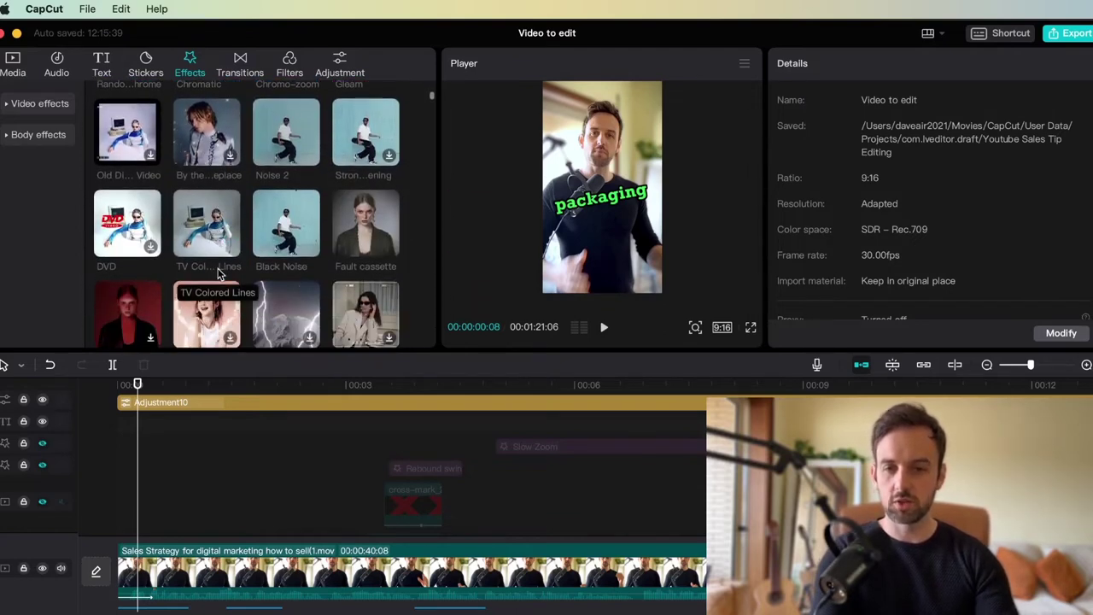
pyautogui.scroll(-2, 218, 274)
pyautogui.scroll(6, 218, 256)
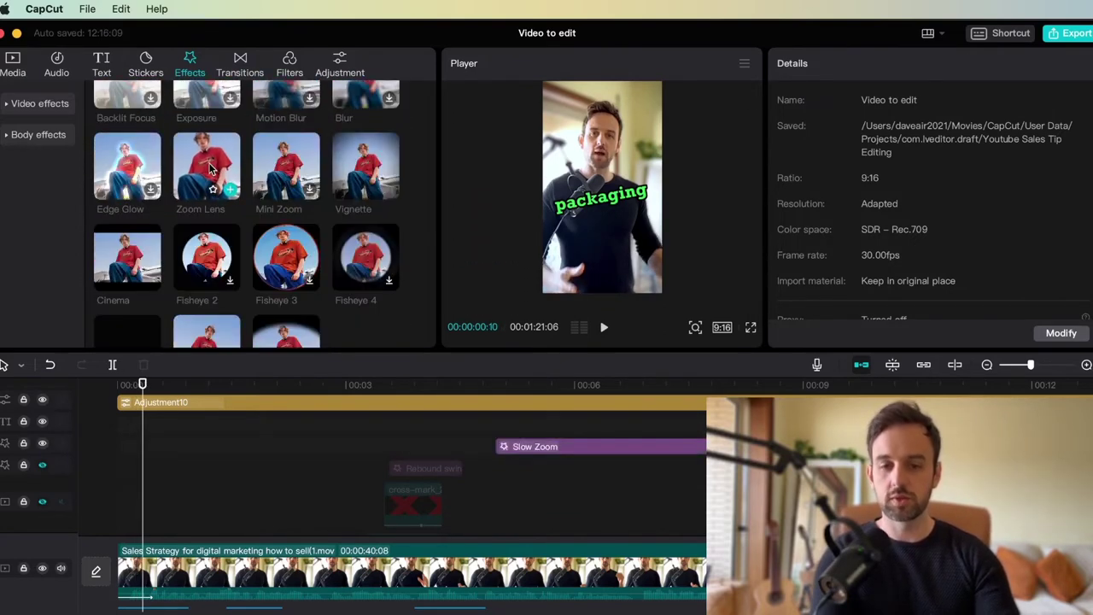
pyautogui.moveTo(213, 164); pyautogui.dragTo(137, 449)
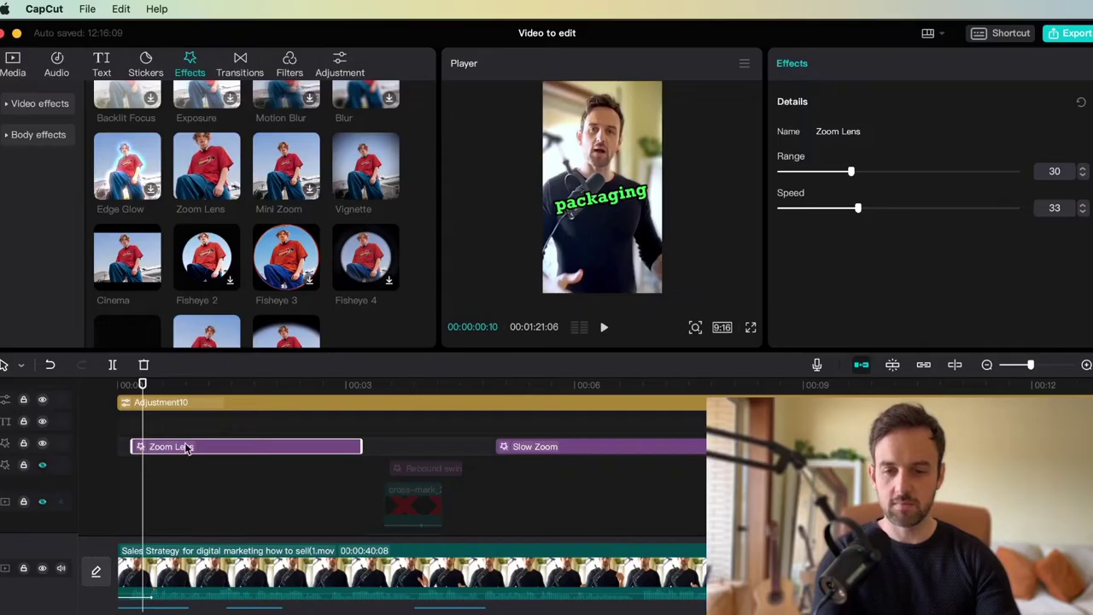
# - Play the opening from the start to check the Zoom Lens effect
pyautogui.click(122, 433)
pyautogui.press('space')
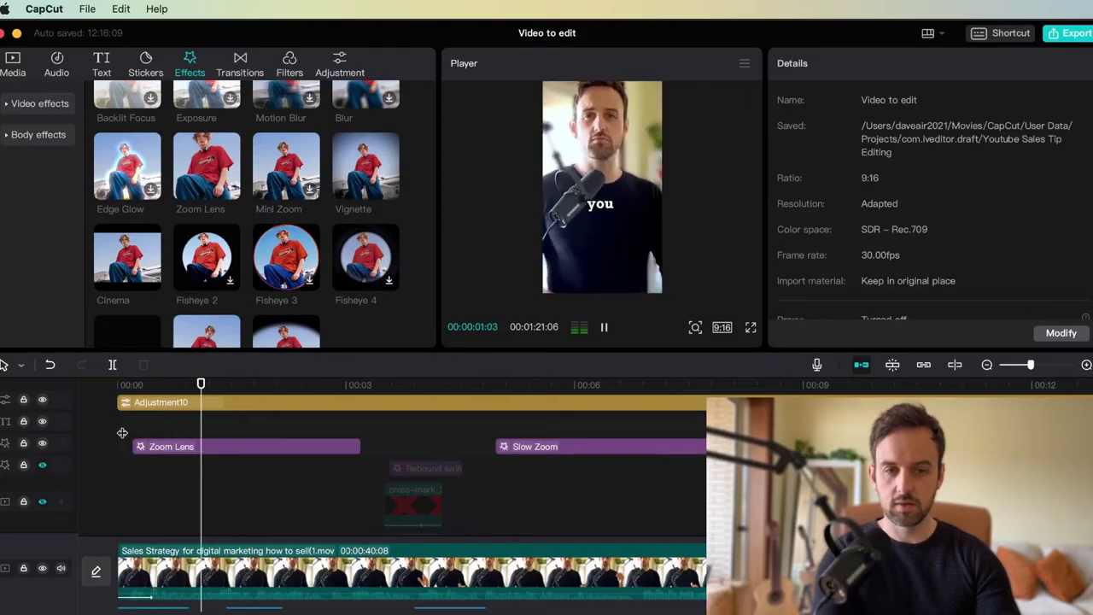
pyautogui.press('space')
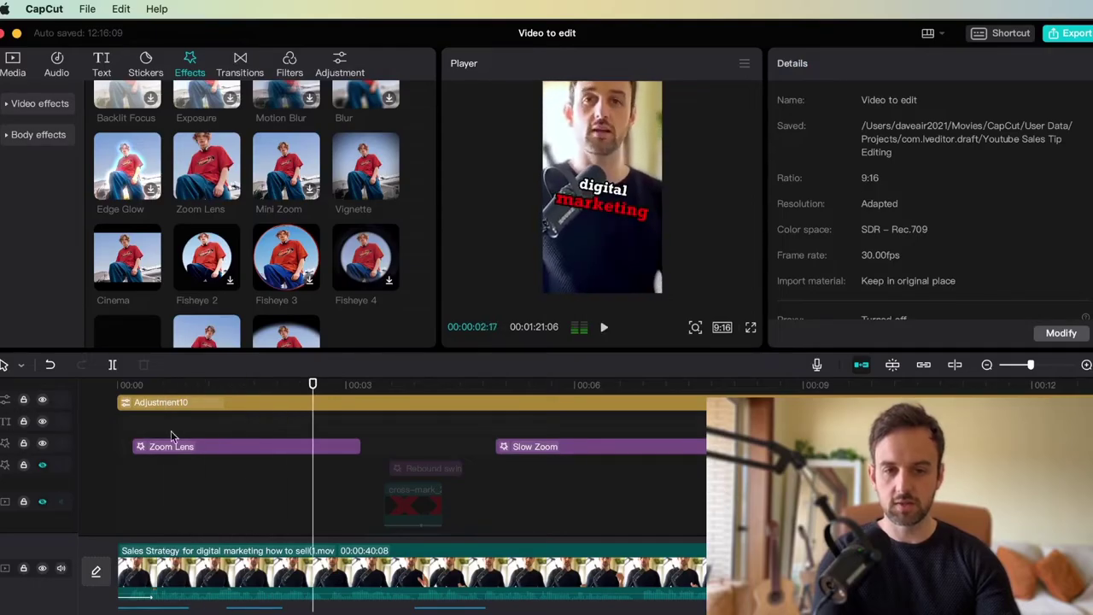
# - Set the Zoom Lens effect's Range to 13 and Speed to 52
pyautogui.click(282, 450)
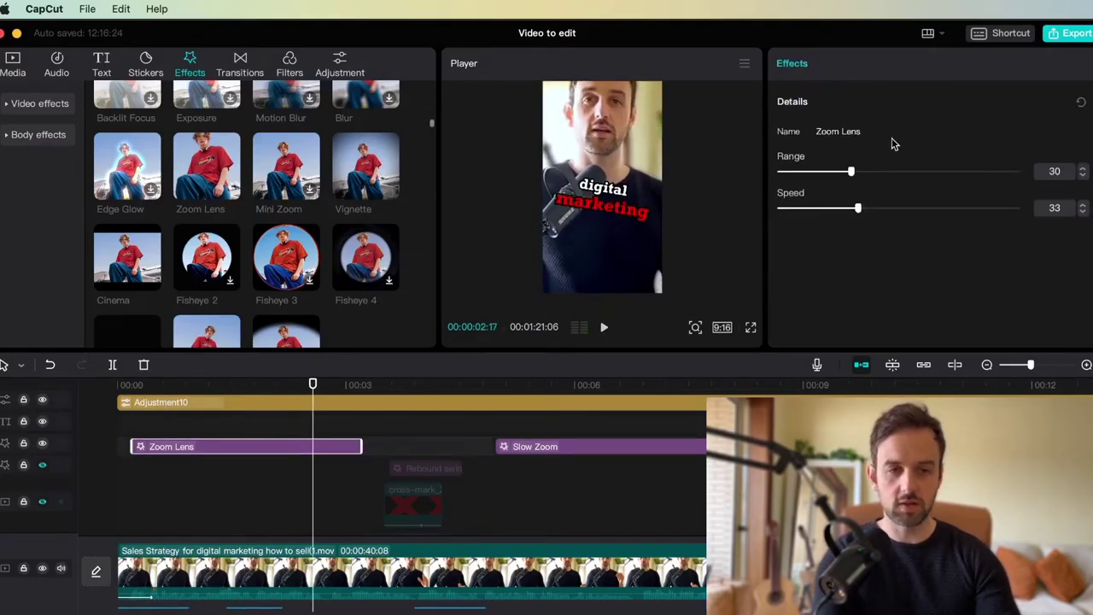
pyautogui.moveTo(854, 174); pyautogui.dragTo(812, 173)
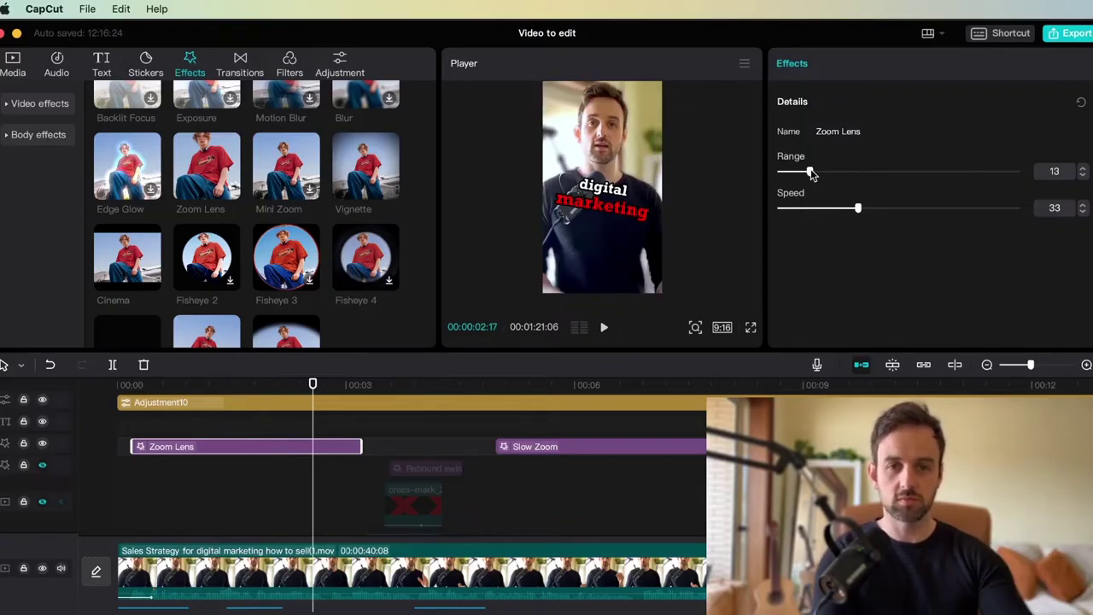
pyautogui.moveTo(858, 208); pyautogui.dragTo(903, 209)
# - Shorten the Zoom Lens effect to about 1.4 seconds and move it to start about 0.6 seconds into the video
pyautogui.moveTo(362, 446); pyautogui.dragTo(240, 446)
pyautogui.scroll(-1, 226, 478)
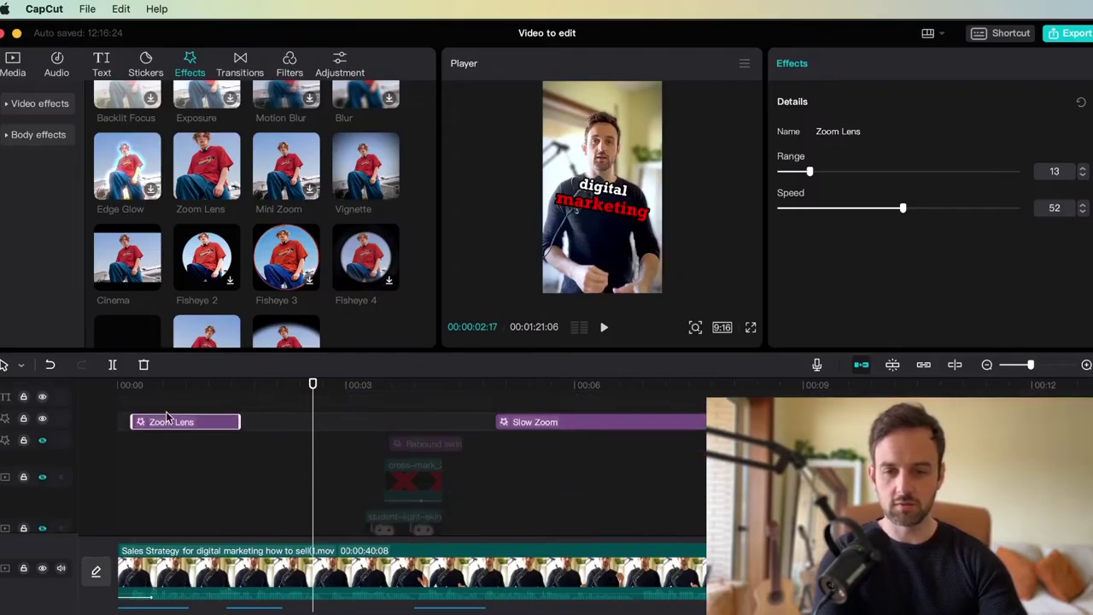
pyautogui.moveTo(168, 418); pyautogui.dragTo(211, 418)
pyautogui.click(139, 425)
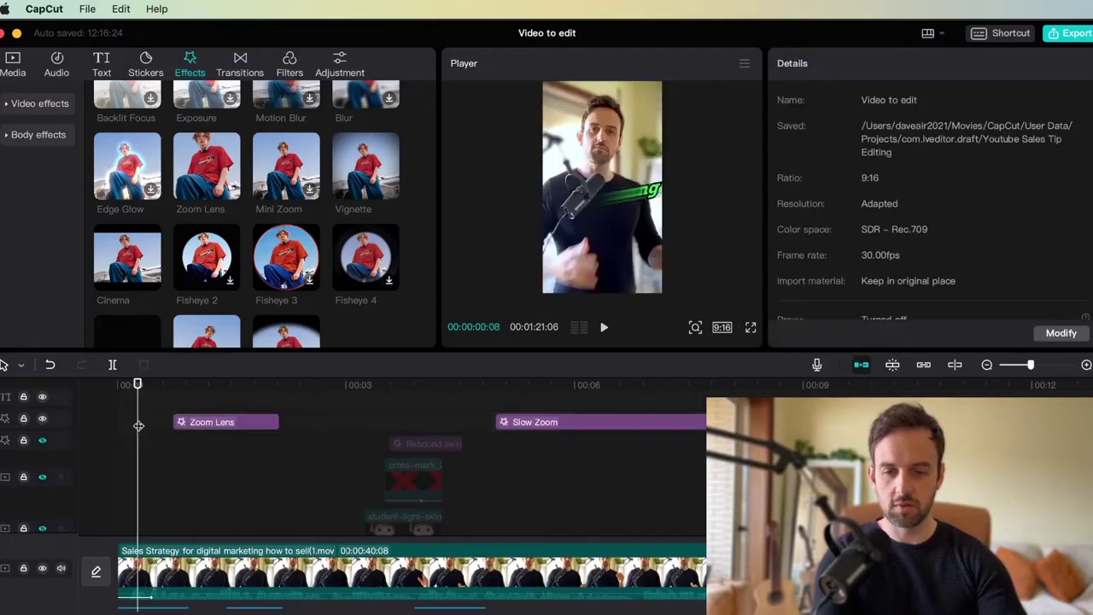
pyautogui.click(208, 422)
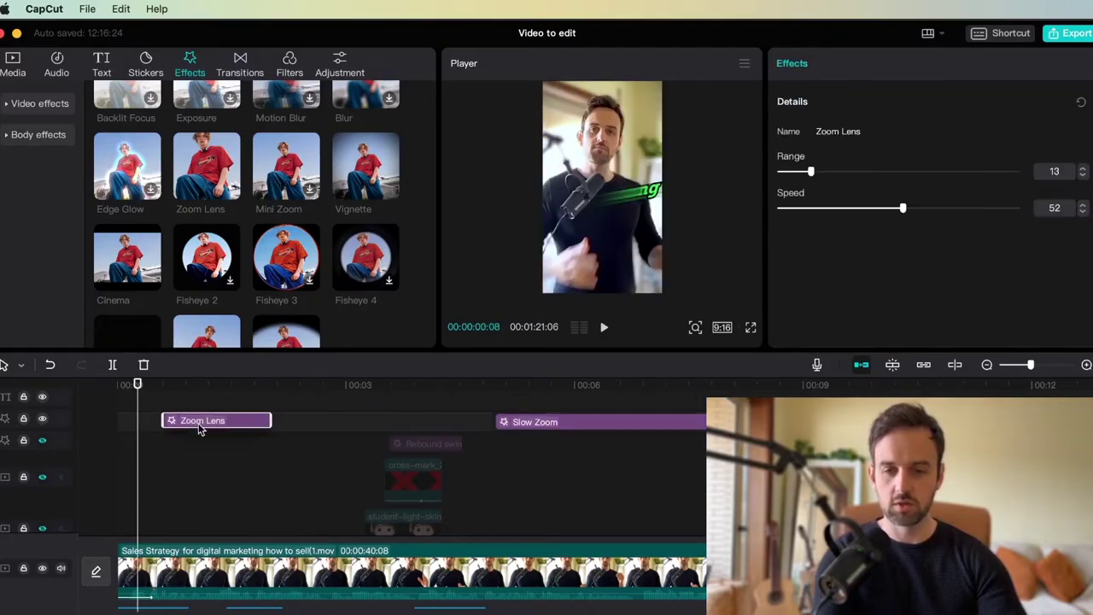
pyautogui.moveTo(208, 422); pyautogui.dragTo(197, 423)
# - Play the opening from the start in the editor and again in full screen to check the shortened zoom, and return to the editor
pyautogui.click(114, 412)
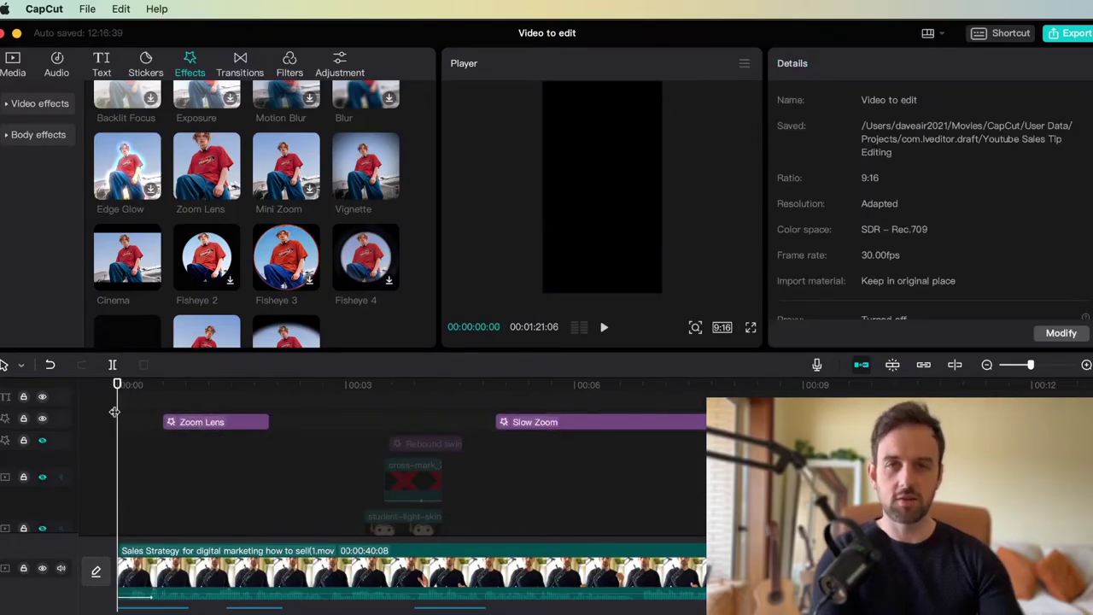
pyautogui.press('space')
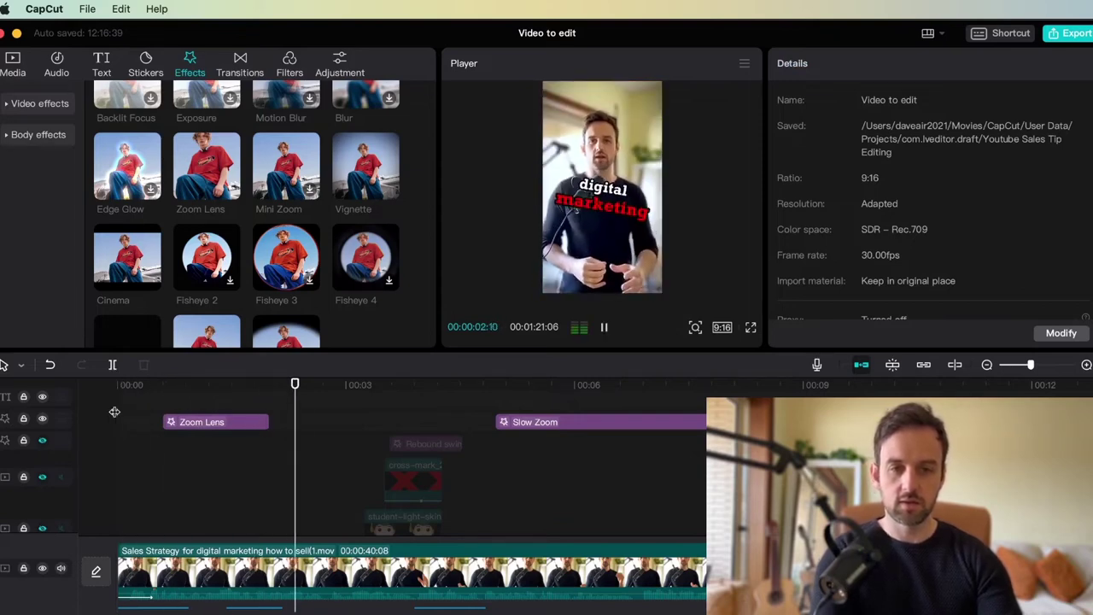
pyautogui.press('space')
pyautogui.click(94, 414)
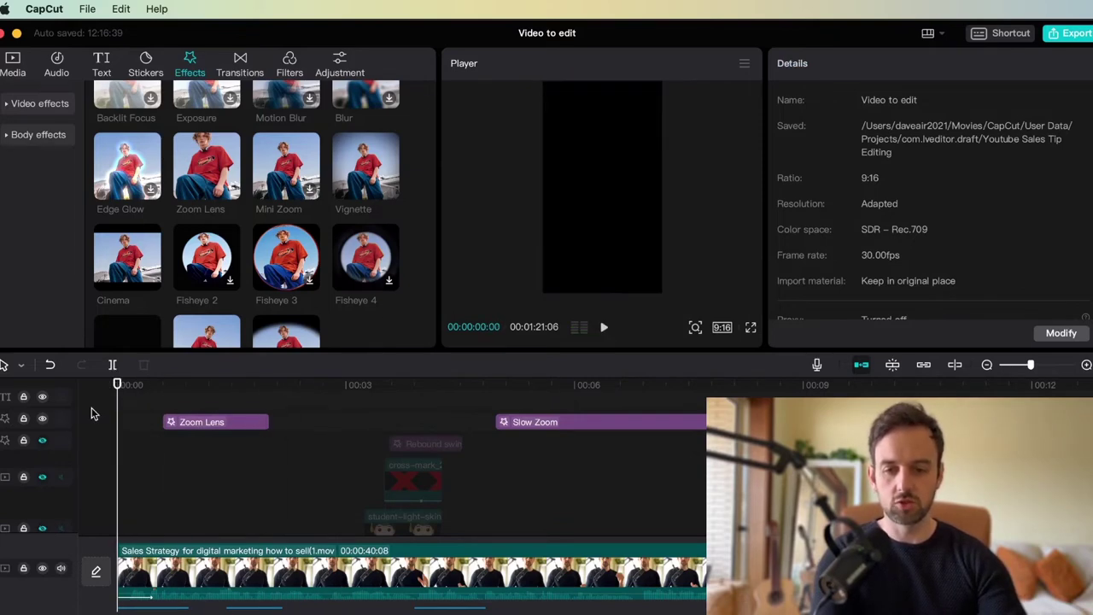
pyautogui.click(750, 330)
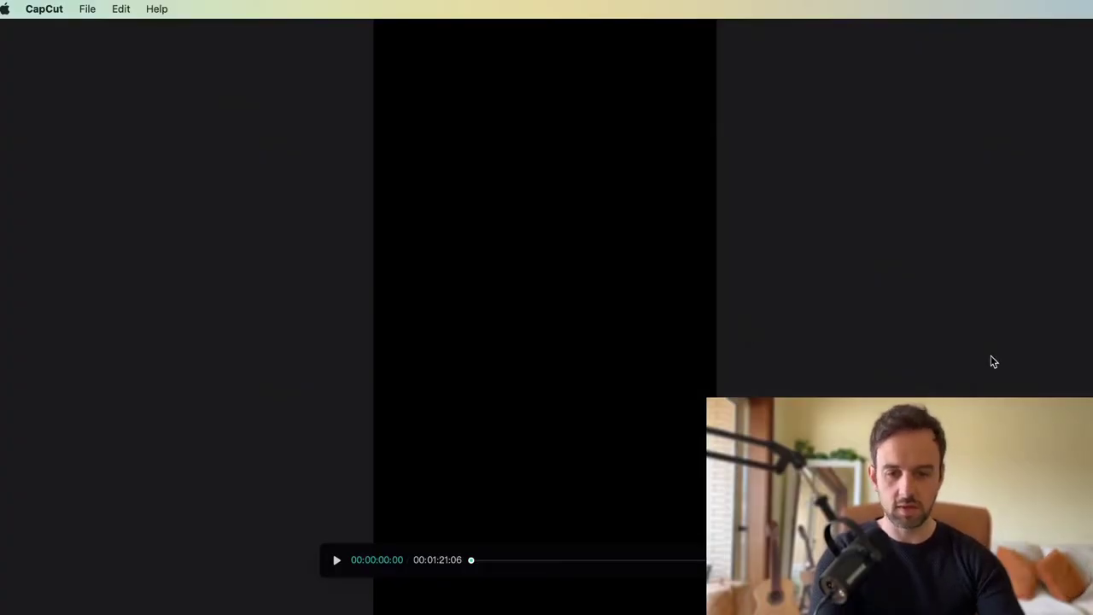
pyautogui.press('space')
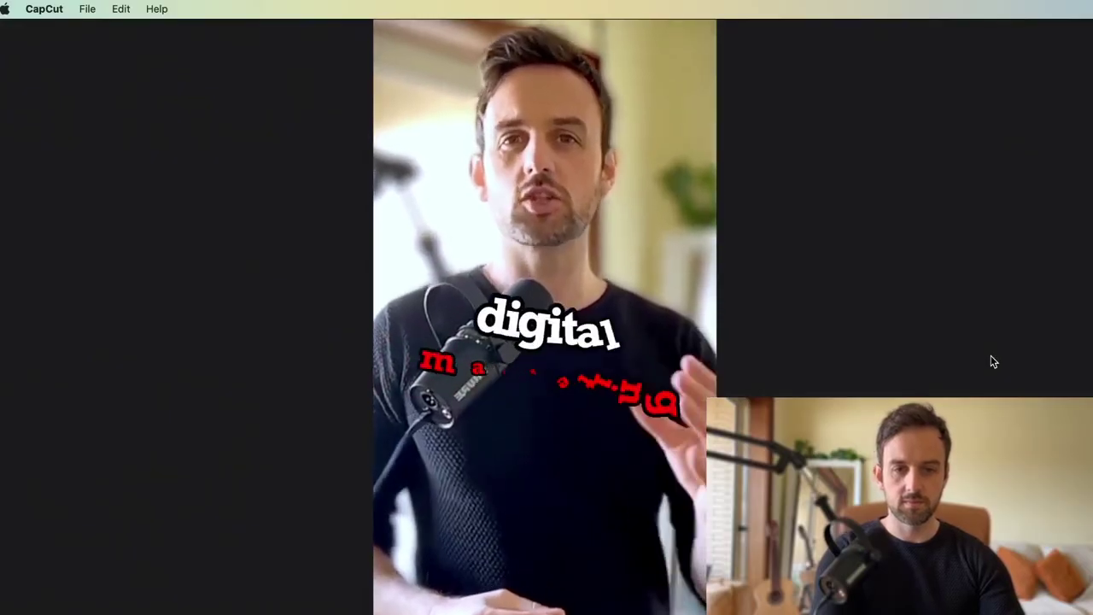
pyautogui.press('Escape')
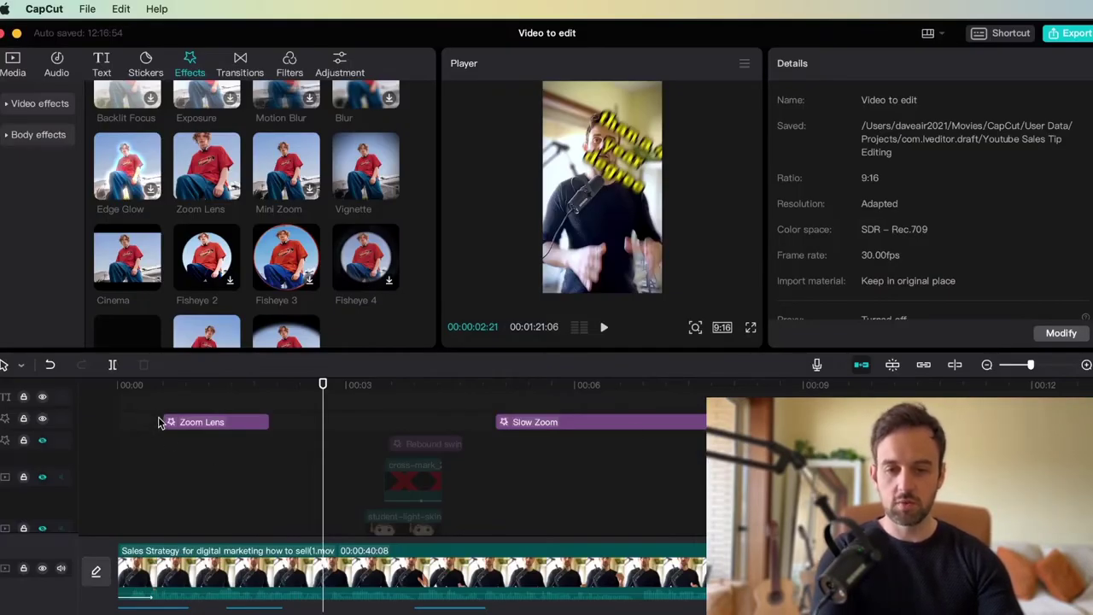
# - Browse the effects library and preview the Tv Off and TV On opening and closing effects
pyautogui.scroll(5, 299, 151)
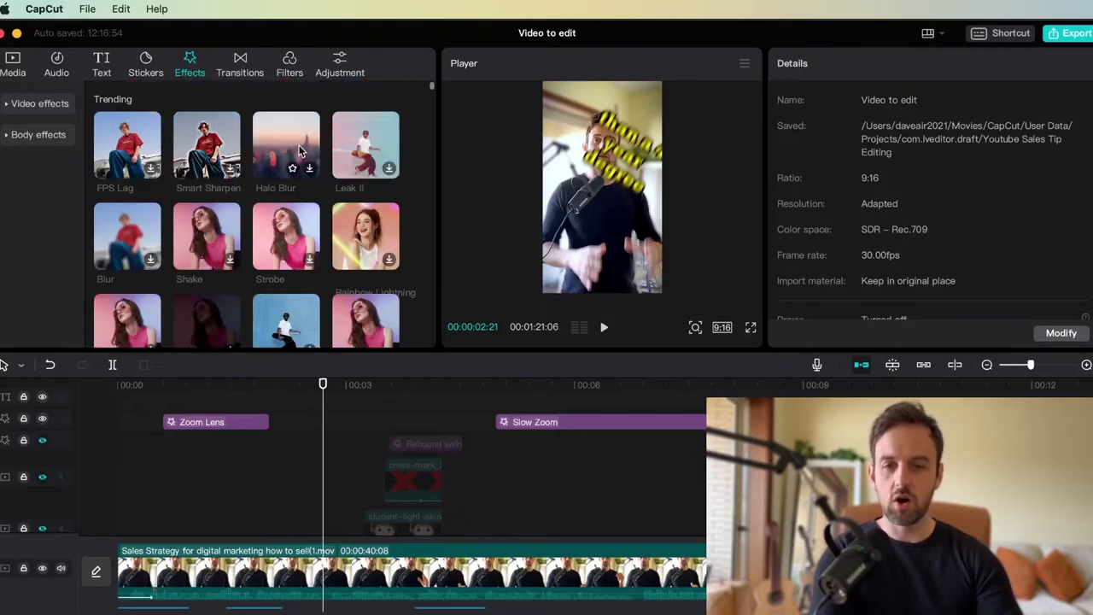
pyautogui.scroll(-1, 196, 222)
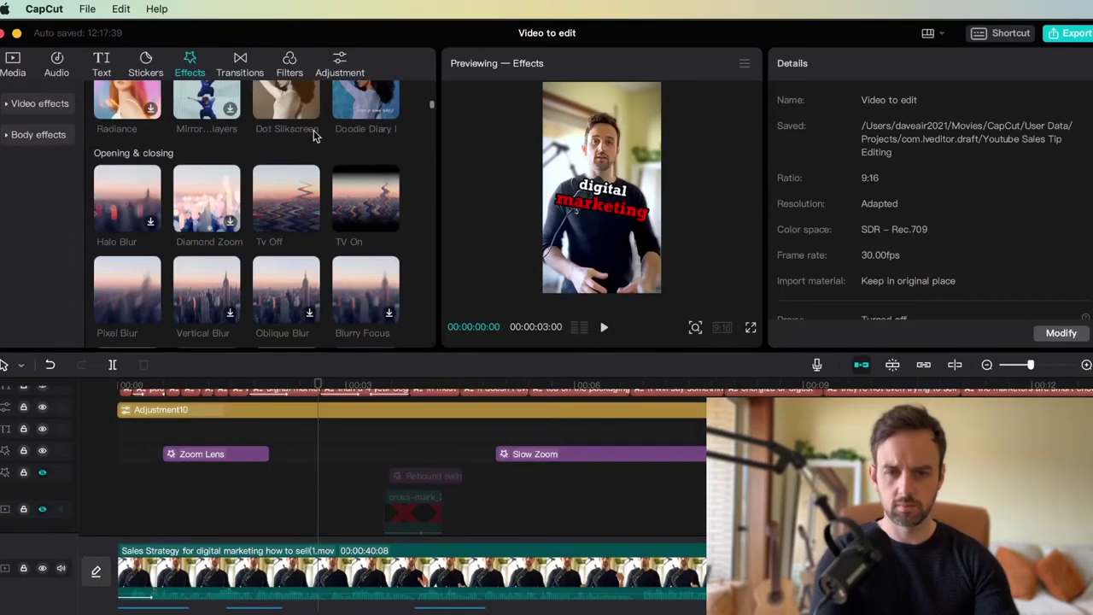
pyautogui.click(285, 200)
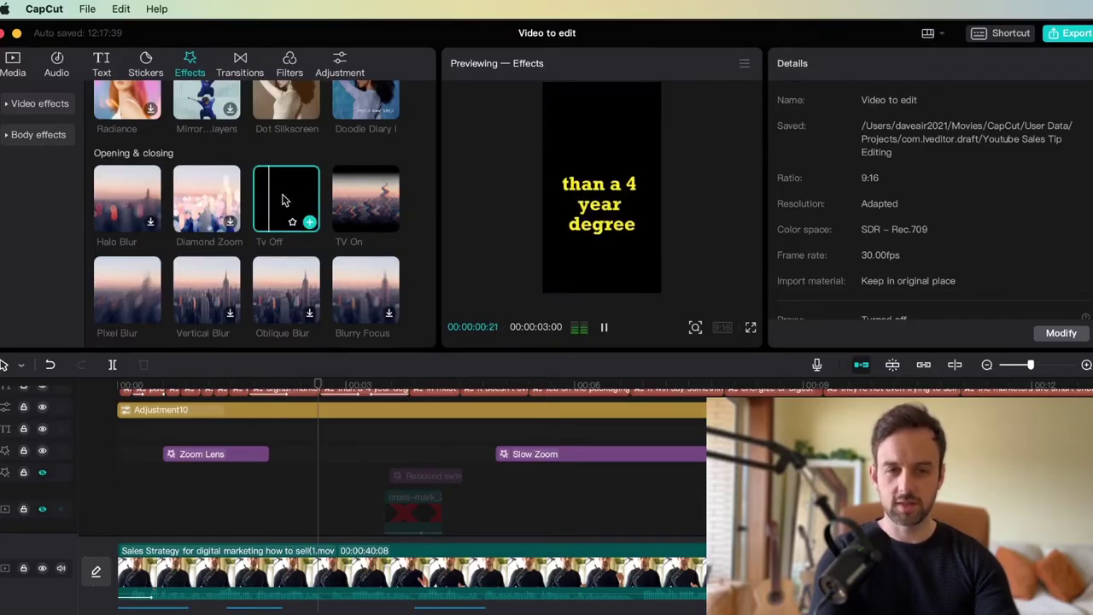
pyautogui.click(386, 183)
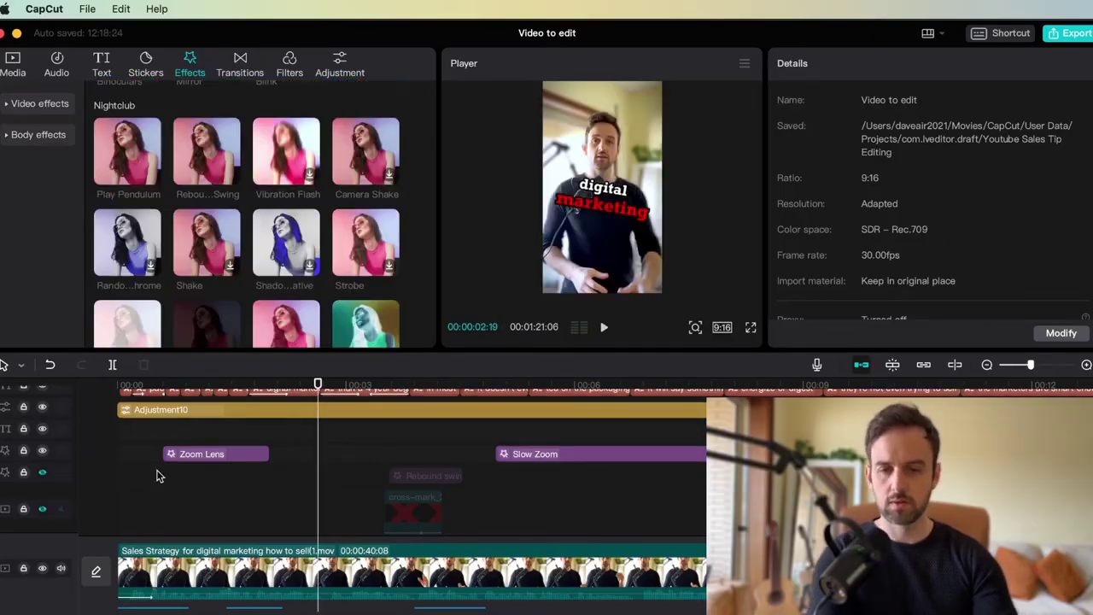
# - Unhide the second effect track, delete its old Rebound swing effect and add a new Rebound Swing starting as the Zoom Lens effect ends
pyautogui.click(44, 475)
pyautogui.click(453, 478)
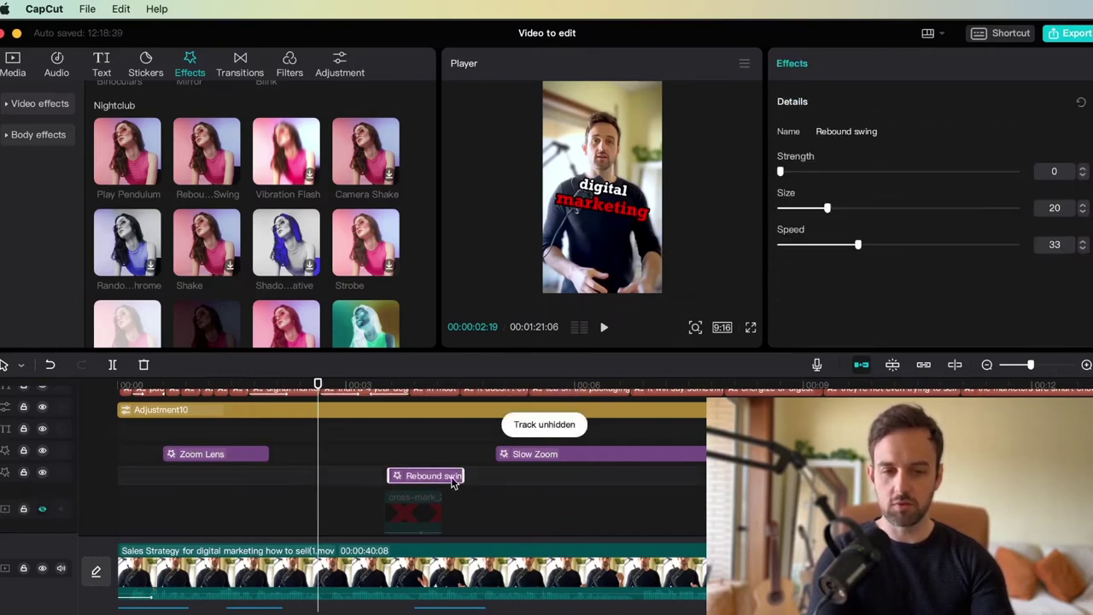
pyautogui.press('Delete')
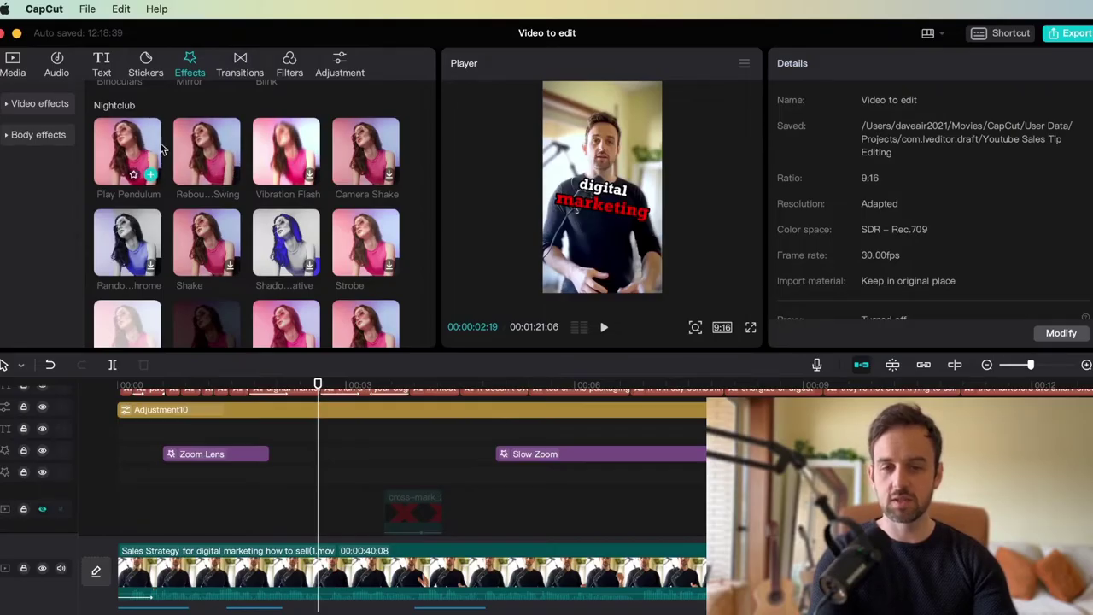
pyautogui.moveTo(207, 154); pyautogui.dragTo(265, 476)
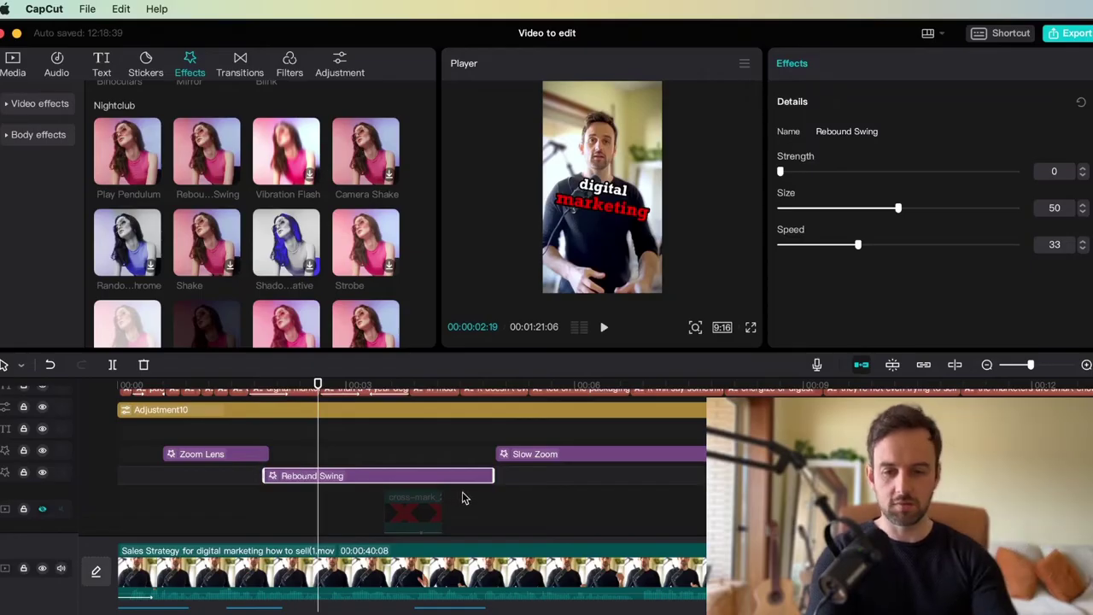
# - Shorten the Rebound Swing effect to about 1.2 seconds, play it, and move it to start about 1.5 seconds in, overlapping Zoom Lens
pyautogui.moveTo(493, 474); pyautogui.dragTo(354, 475)
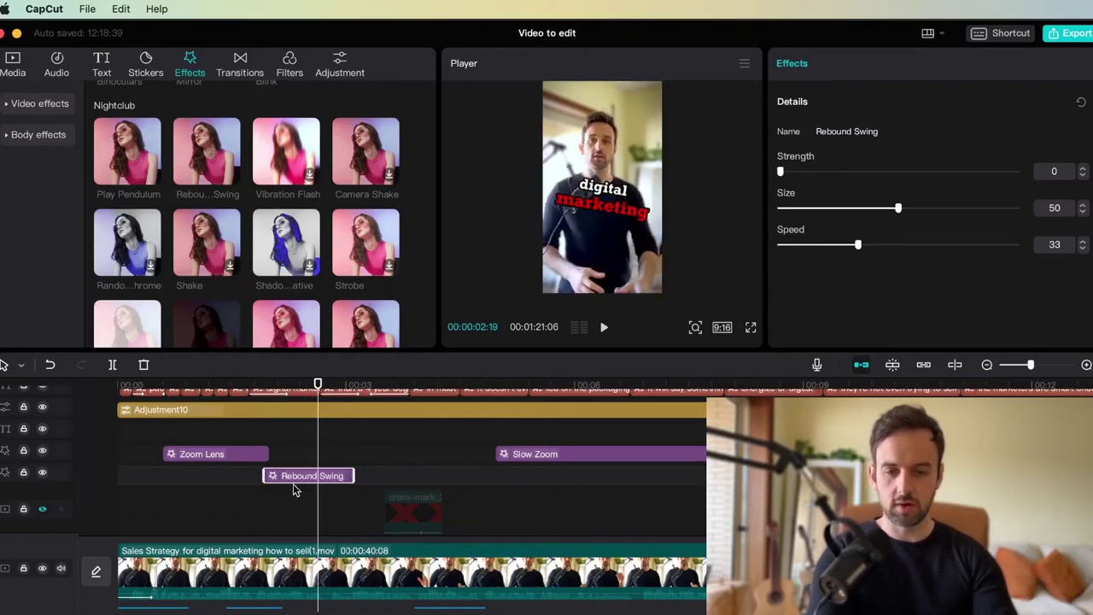
pyautogui.click(240, 476)
pyautogui.press('space')
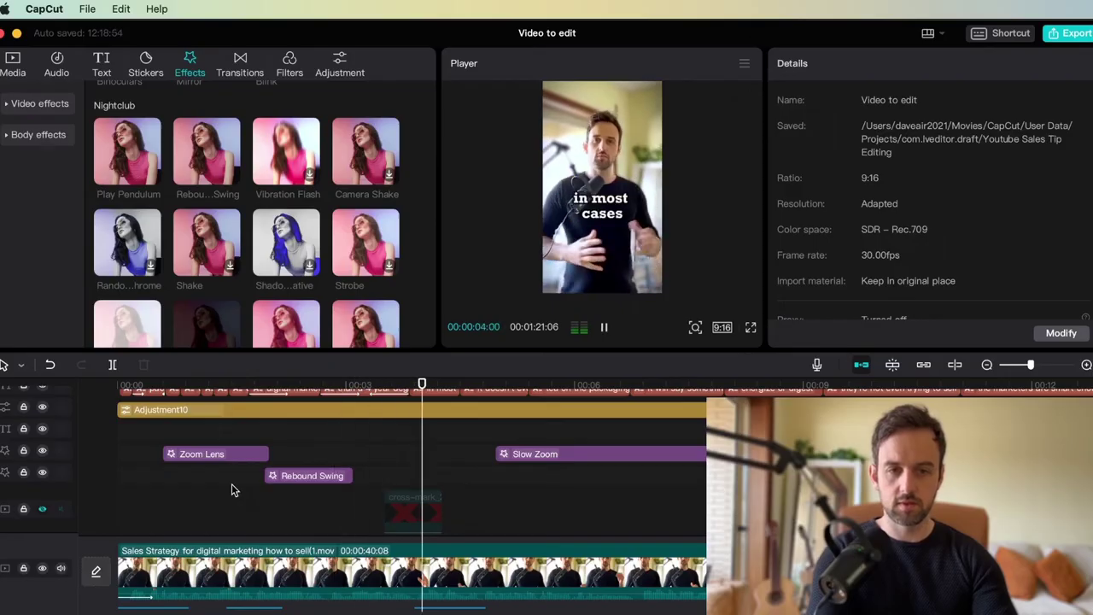
pyautogui.moveTo(346, 476); pyautogui.dragTo(311, 476)
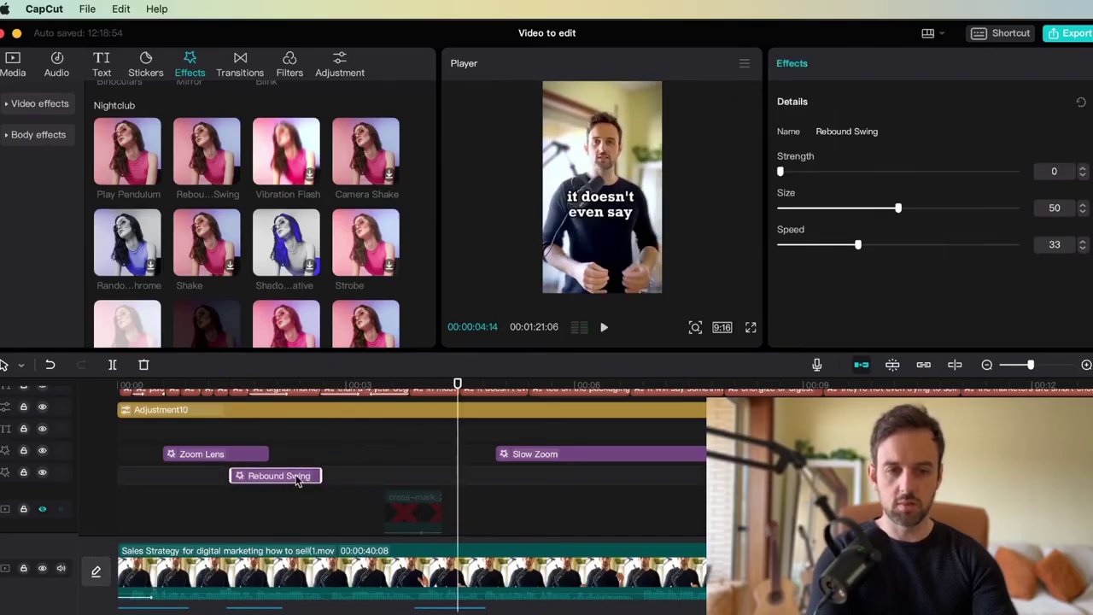
# - Set the Rebound Swing effect's Strength to 65, Size to 92 and Speed to 57
pyautogui.moveTo(780, 172); pyautogui.dragTo(945, 209)
pyautogui.moveTo(858, 246); pyautogui.dragTo(915, 245)
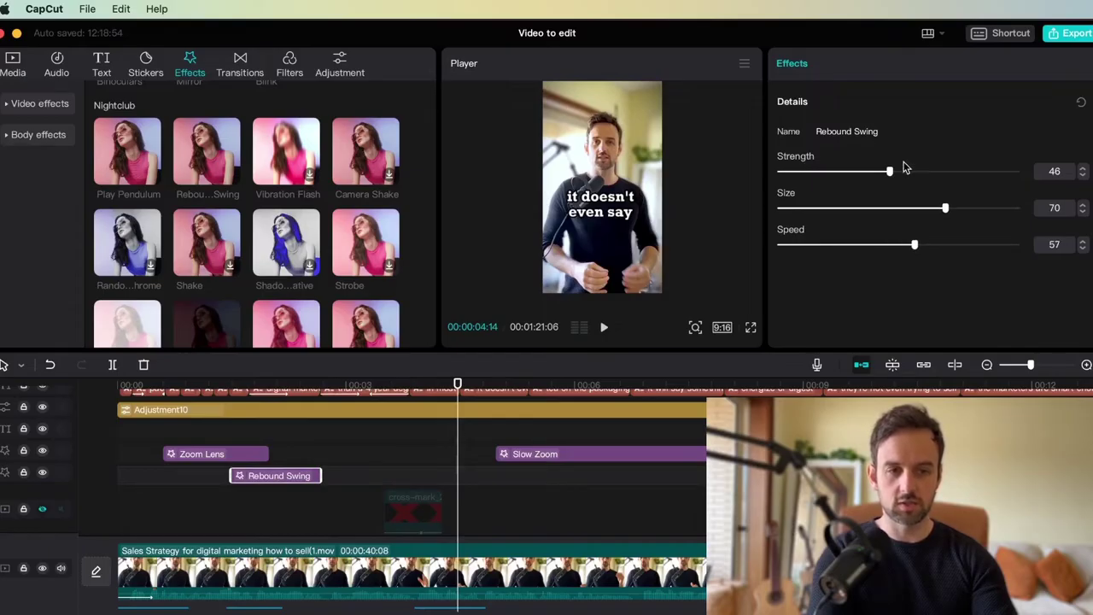
pyautogui.moveTo(889, 172); pyautogui.dragTo(998, 208)
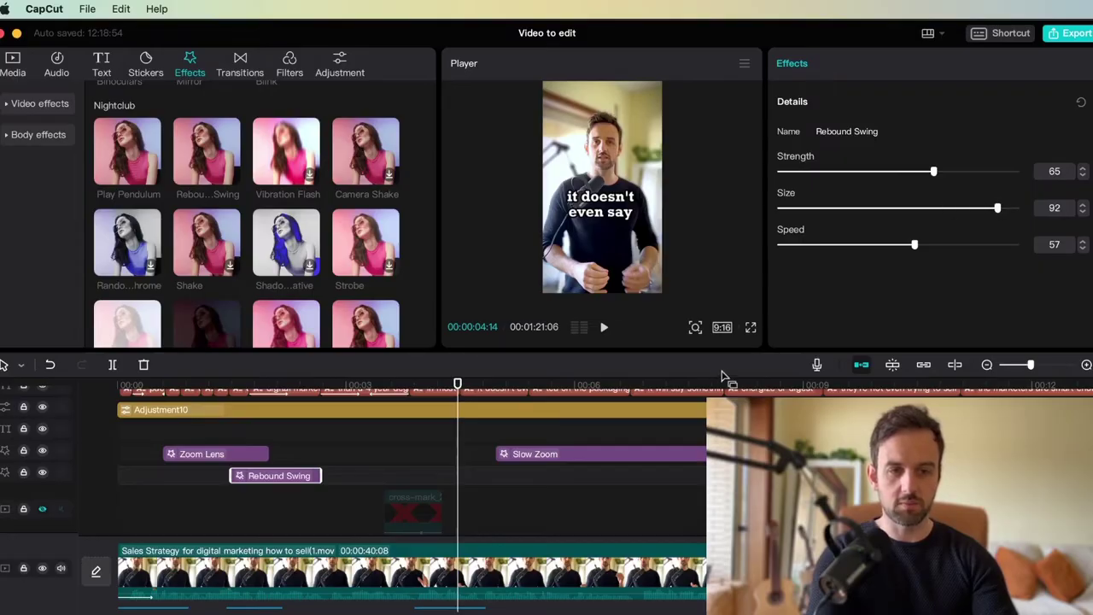
# - Play the opening from the start in full screen to check the adjusted swing effect, and return to the editor
pyautogui.click(751, 328)
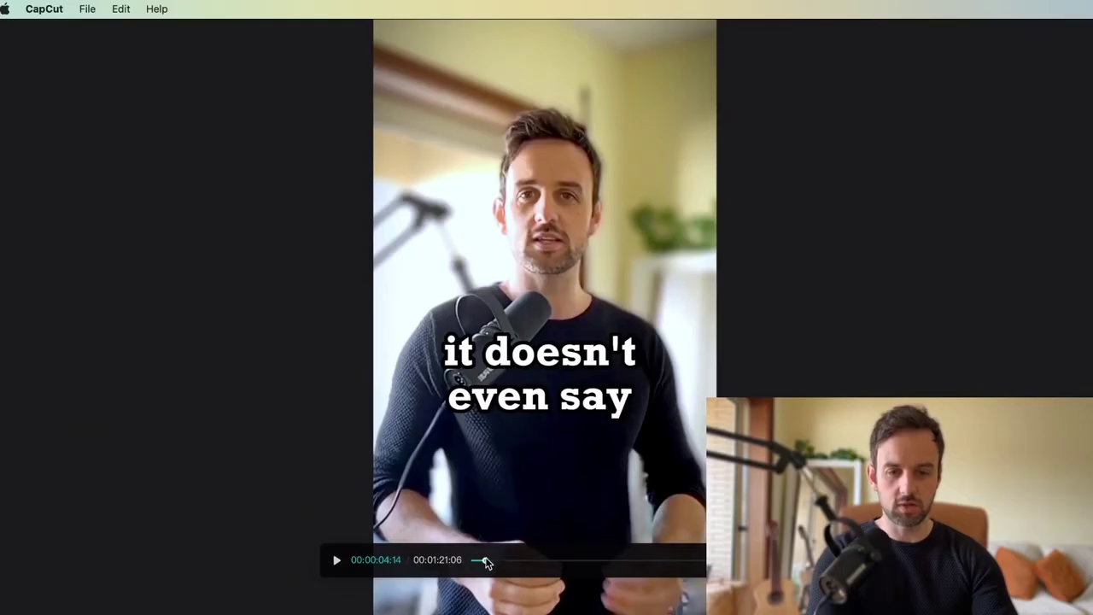
pyautogui.moveTo(486, 562); pyautogui.dragTo(471, 560)
pyautogui.press('space')
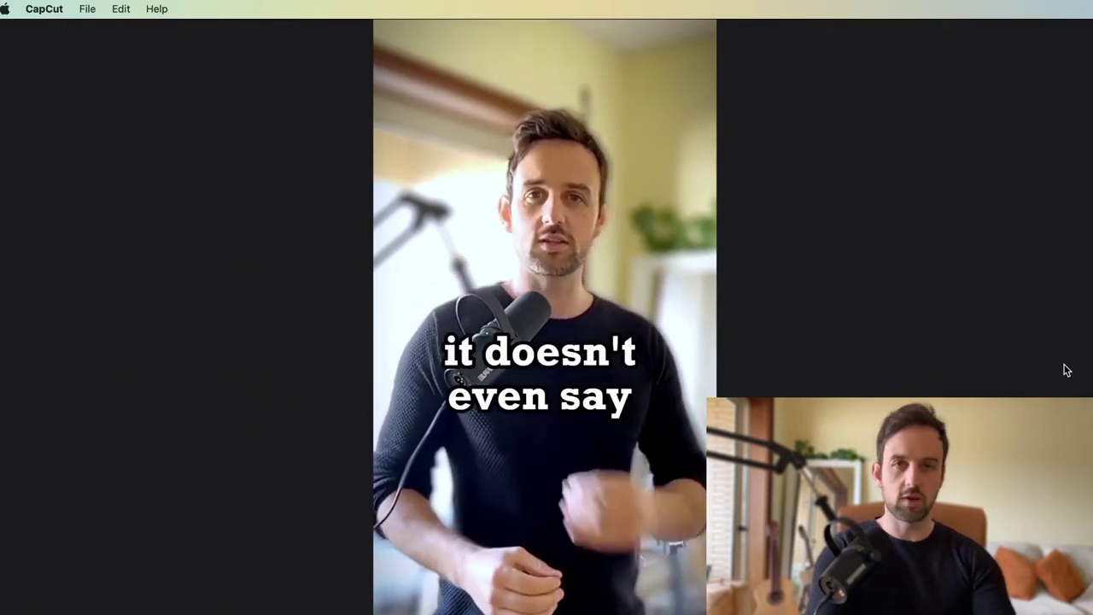
pyautogui.moveTo(971, 358)
pyautogui.press('Escape')
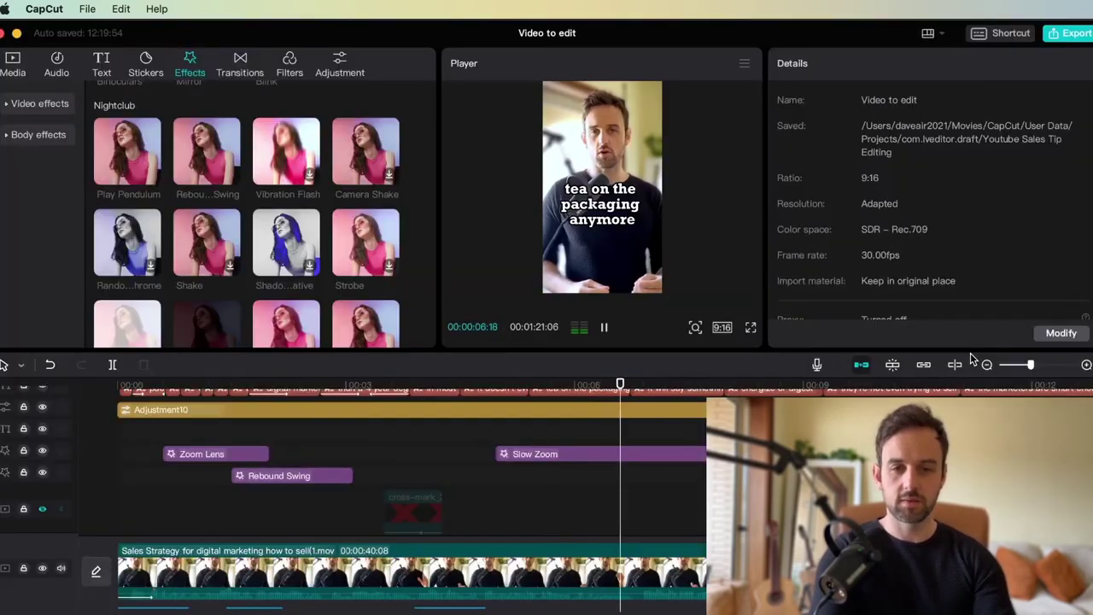
# - Unhide the overlay tracks holding the cross mark, the student emoji, the thinking face and the other emoji and image clips
pyautogui.scroll(-2, 152, 487)
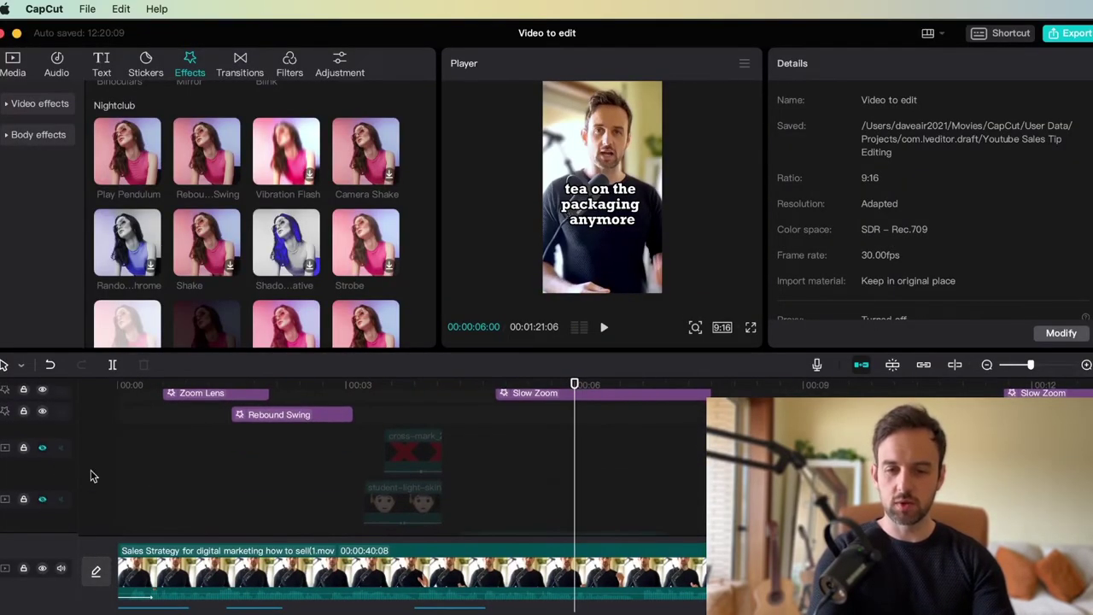
pyautogui.click(43, 448)
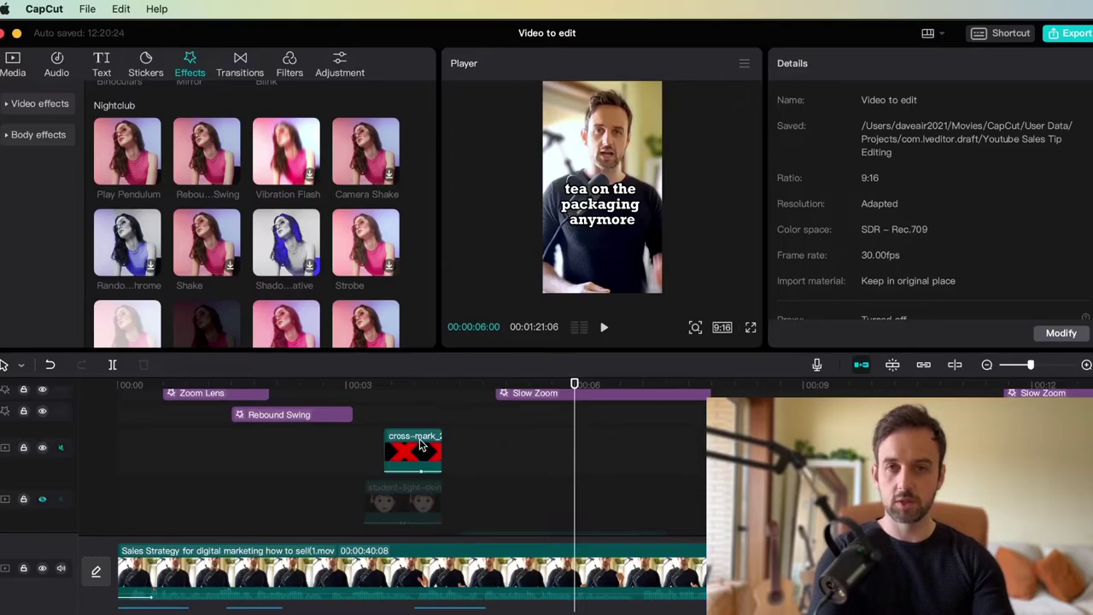
pyautogui.click(401, 417)
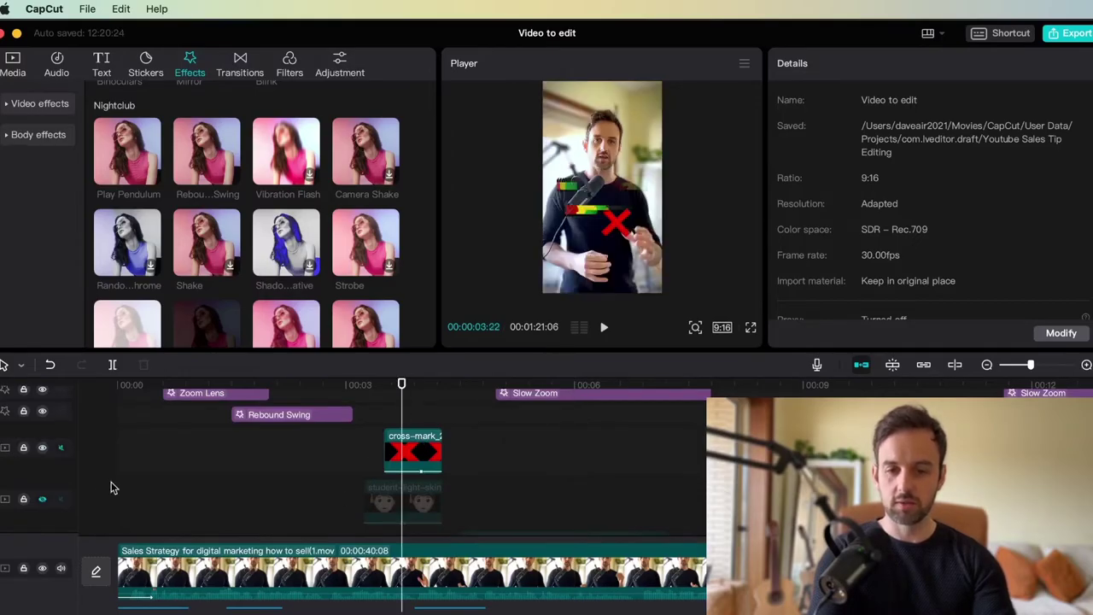
pyautogui.click(41, 500)
pyautogui.scroll(-1, 202, 508)
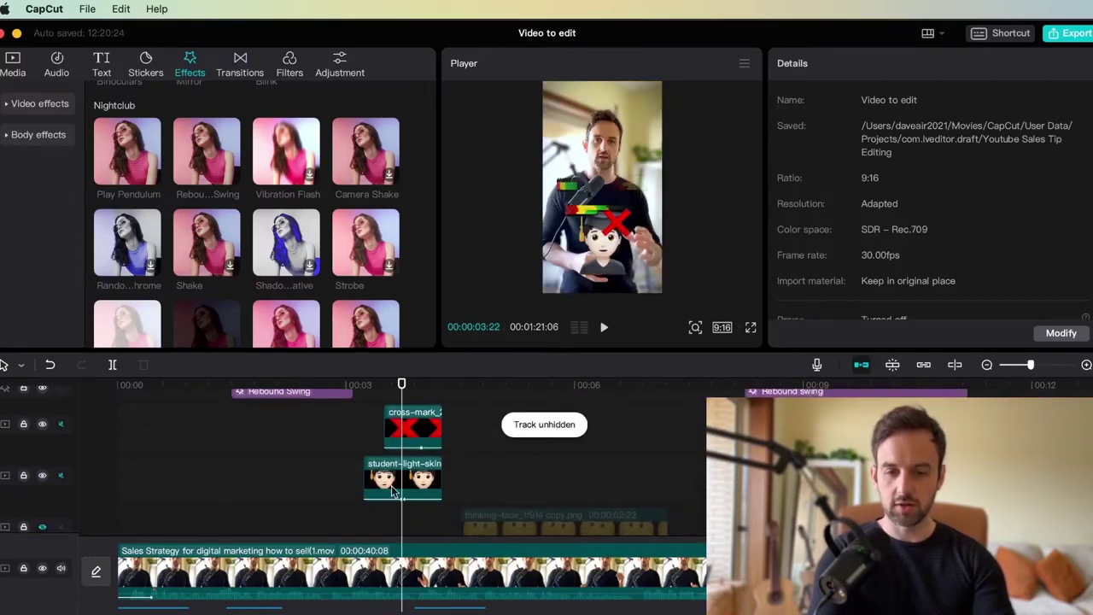
pyautogui.scroll(-1, 184, 494)
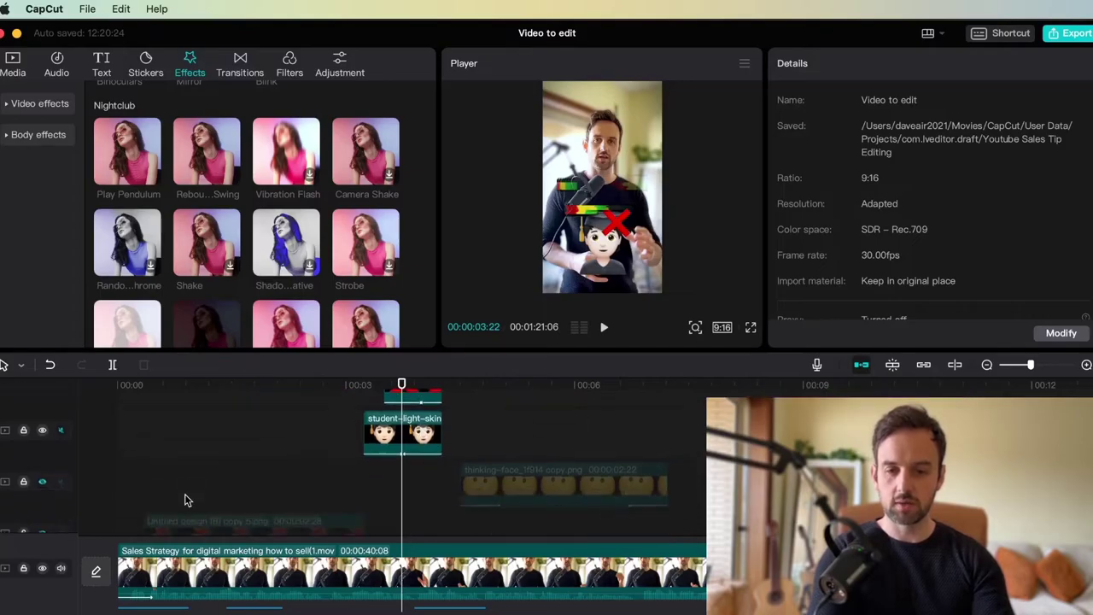
pyautogui.scroll(2, 181, 462)
pyautogui.hscroll(1, 179, 440)
pyautogui.hscroll(-1, 179, 439)
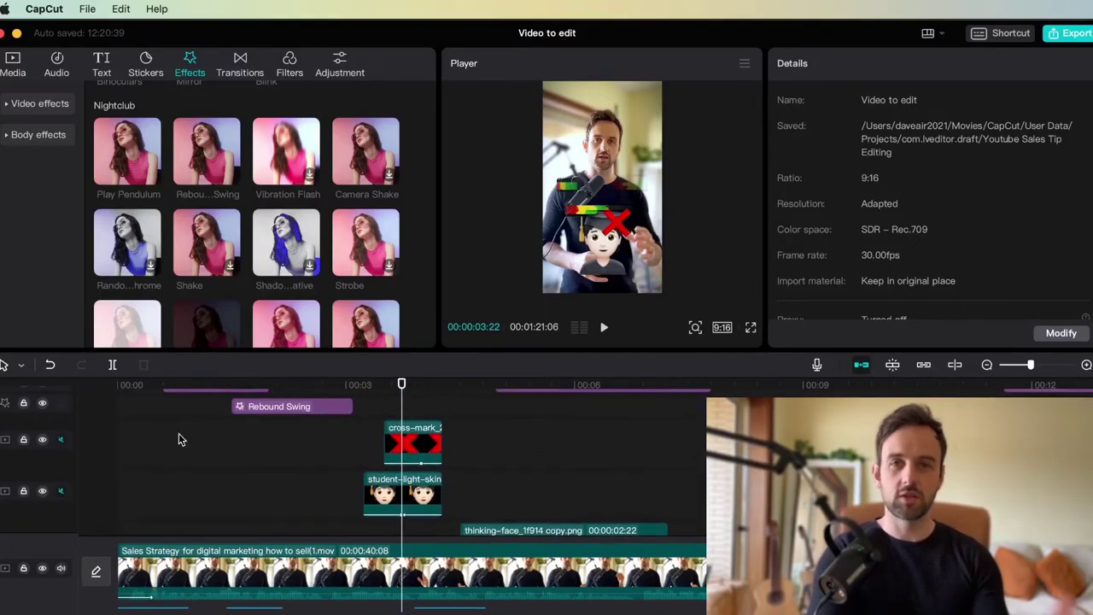
pyautogui.scroll(-1, 188, 462)
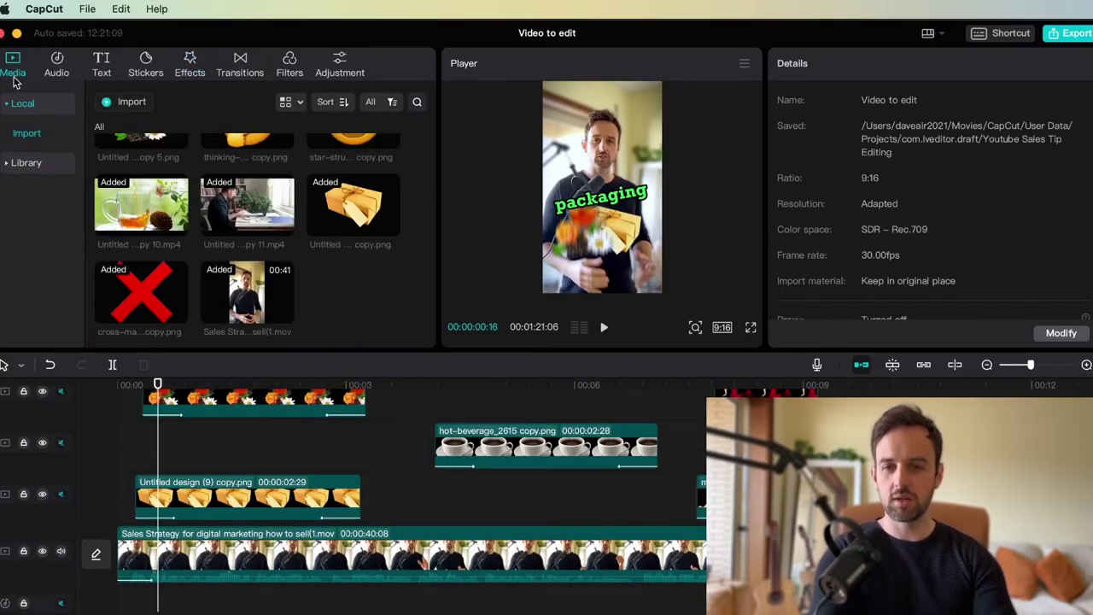
# - Browse the imported media and try placing the tea-and-flowers image above the main video
pyautogui.scroll(5, 290, 329)
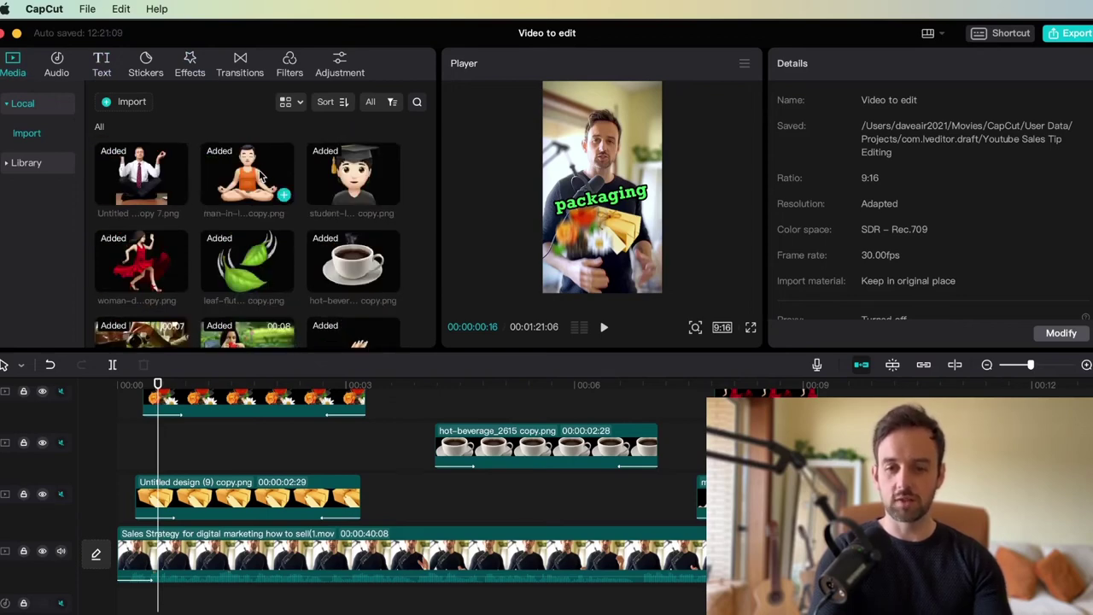
pyautogui.scroll(-5, 261, 175)
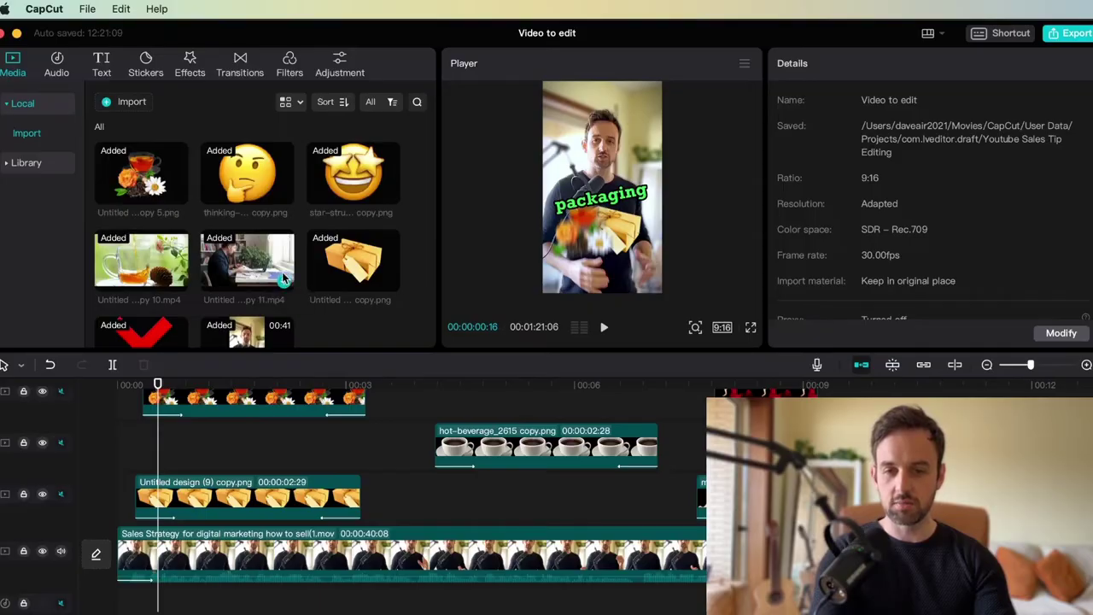
pyautogui.scroll(1, 169, 254)
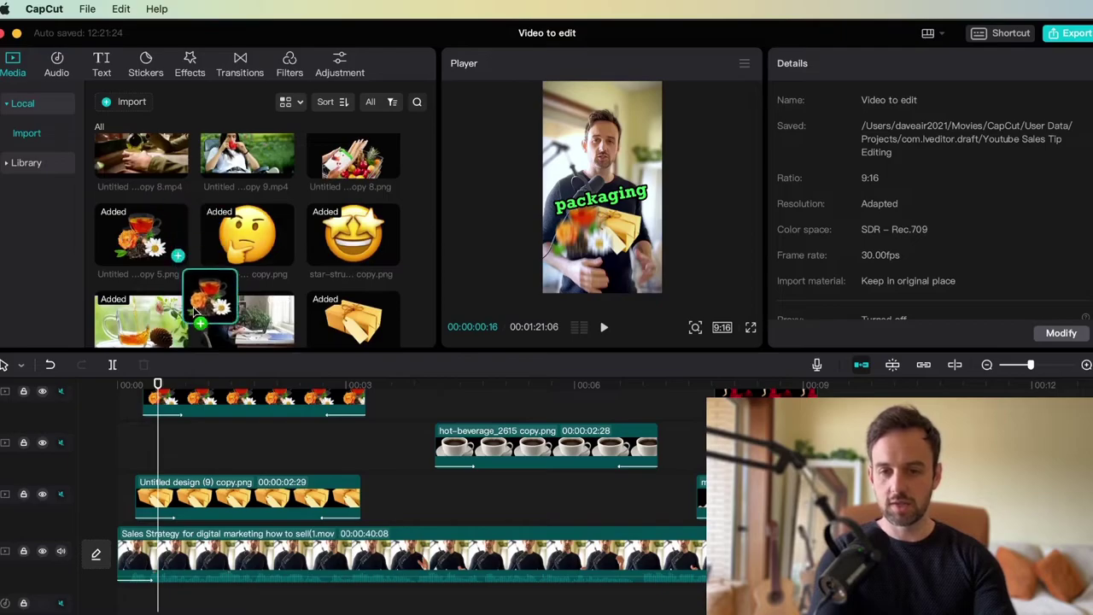
pyautogui.moveTo(166, 247); pyautogui.dragTo(198, 407)
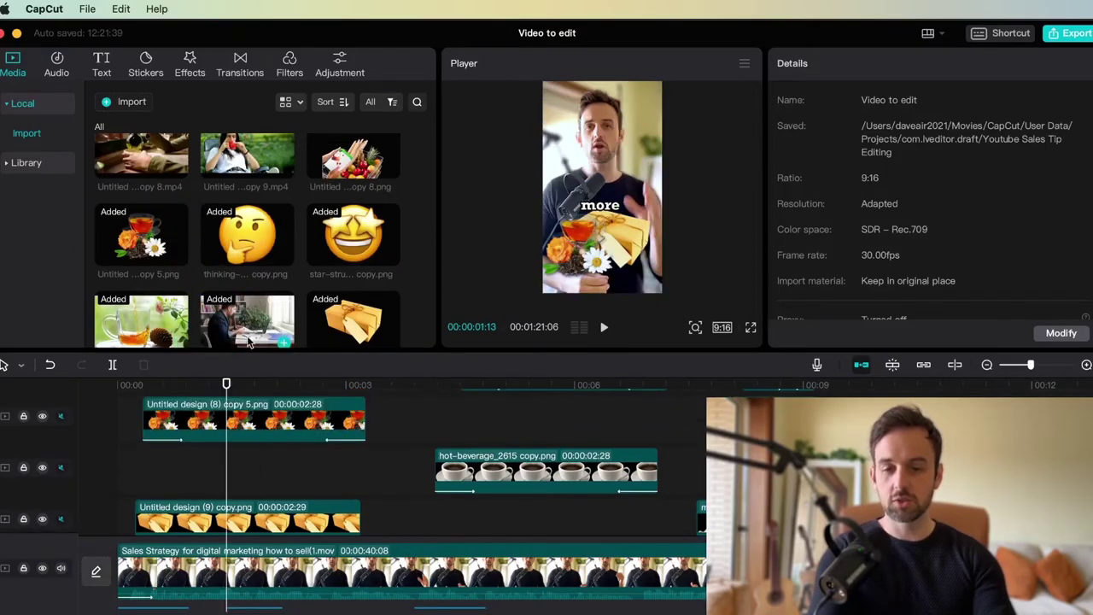
pyautogui.scroll(-2, 227, 469)
pyautogui.scroll(2, 358, 424)
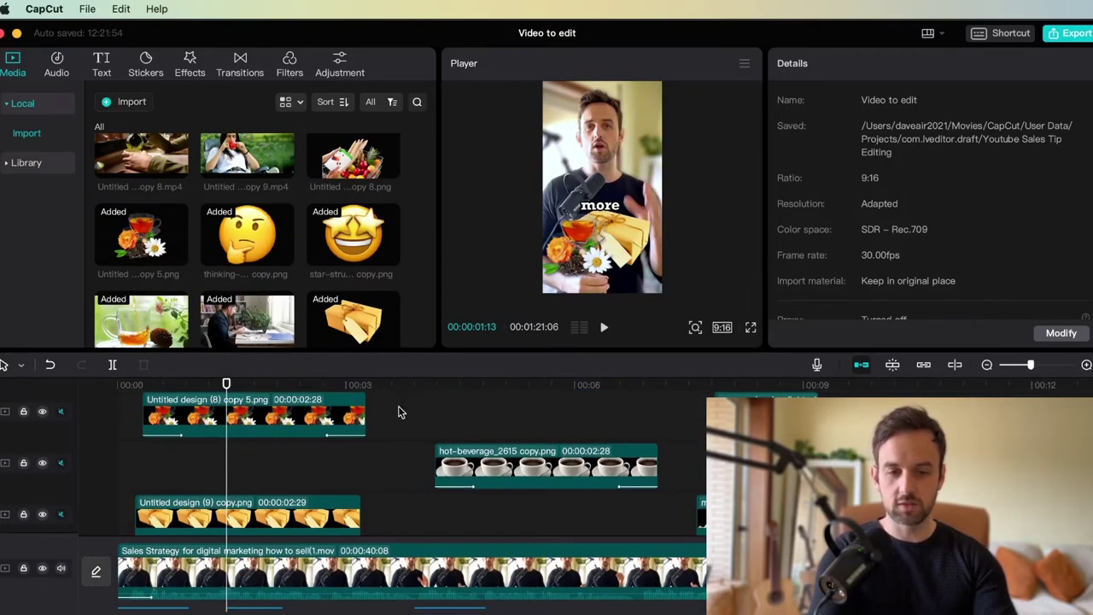
pyautogui.hscroll(3, 504, 468)
pyautogui.hscroll(-3, 530, 472)
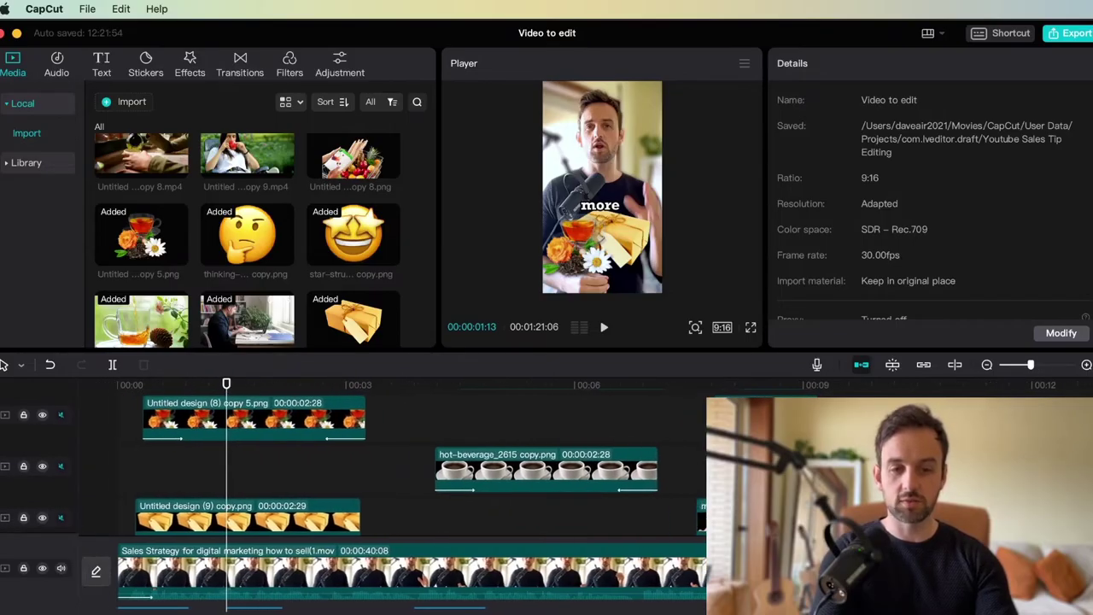
pyautogui.scroll(-1, 585, 479)
pyautogui.scroll(1, 586, 480)
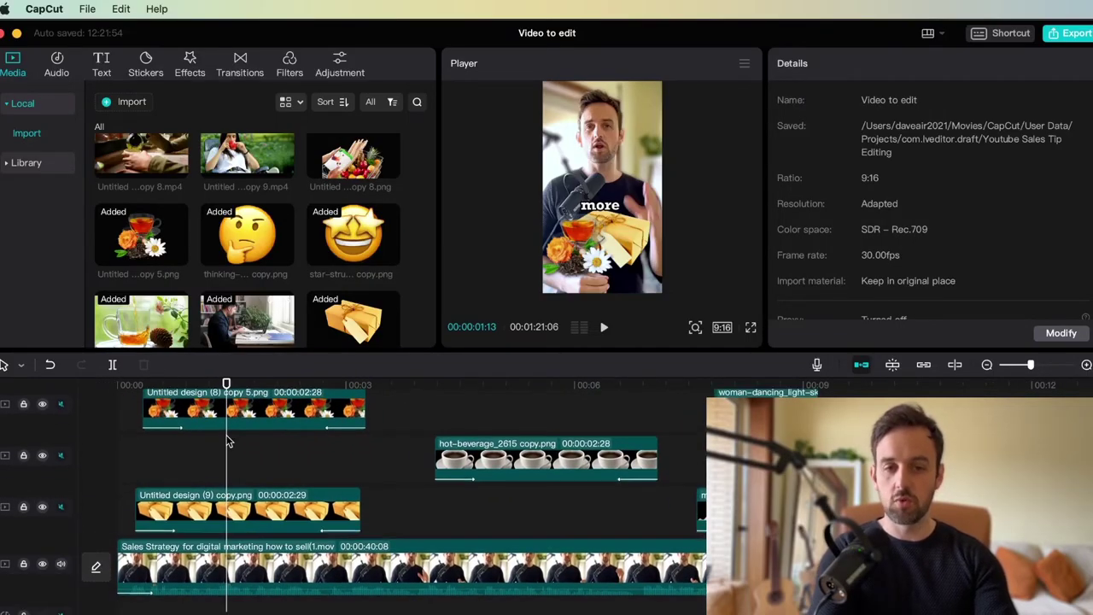
# - Move the gift-box overlay to X 295, Y -800 at 55% scale, and review the In and Out animations of the opening overlays
pyautogui.click(634, 220)
pyautogui.moveTo(633, 205)
pyautogui.mouseDown()
pyautogui.moveTo(594, 154)
pyautogui.moveTo(645, 227)
pyautogui.moveTo(651, 200)
pyautogui.mouseUp()
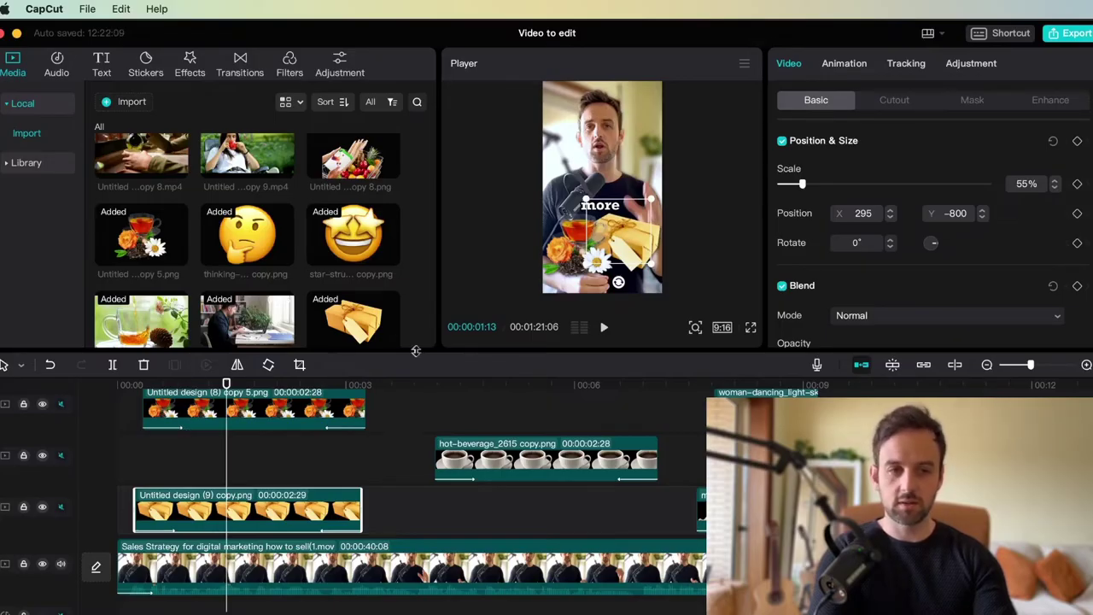
pyautogui.click(854, 66)
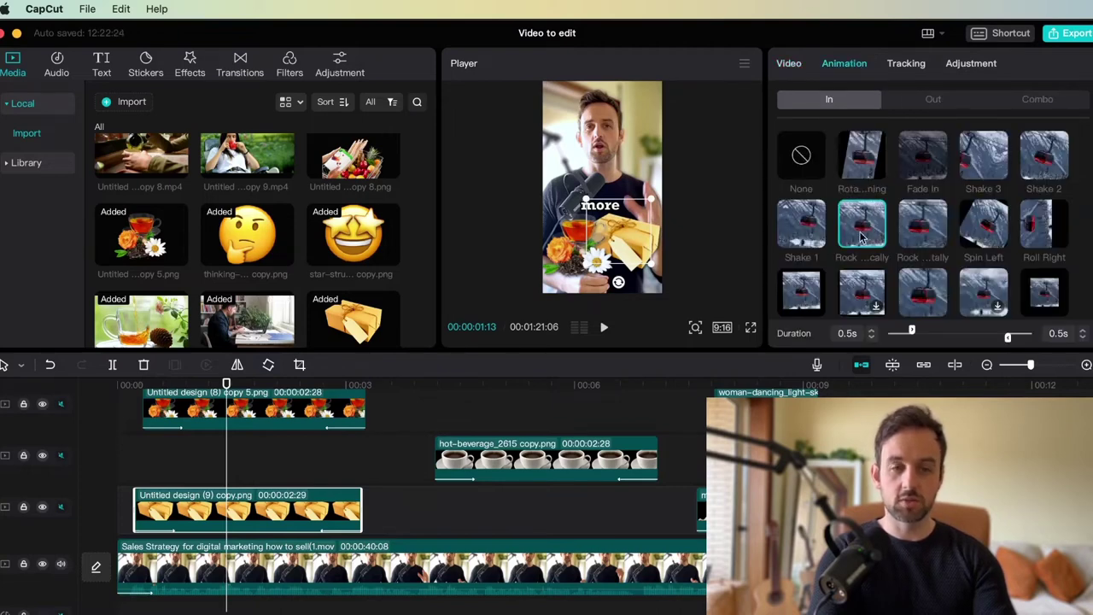
pyautogui.click(926, 101)
pyautogui.scroll(-1, 933, 299)
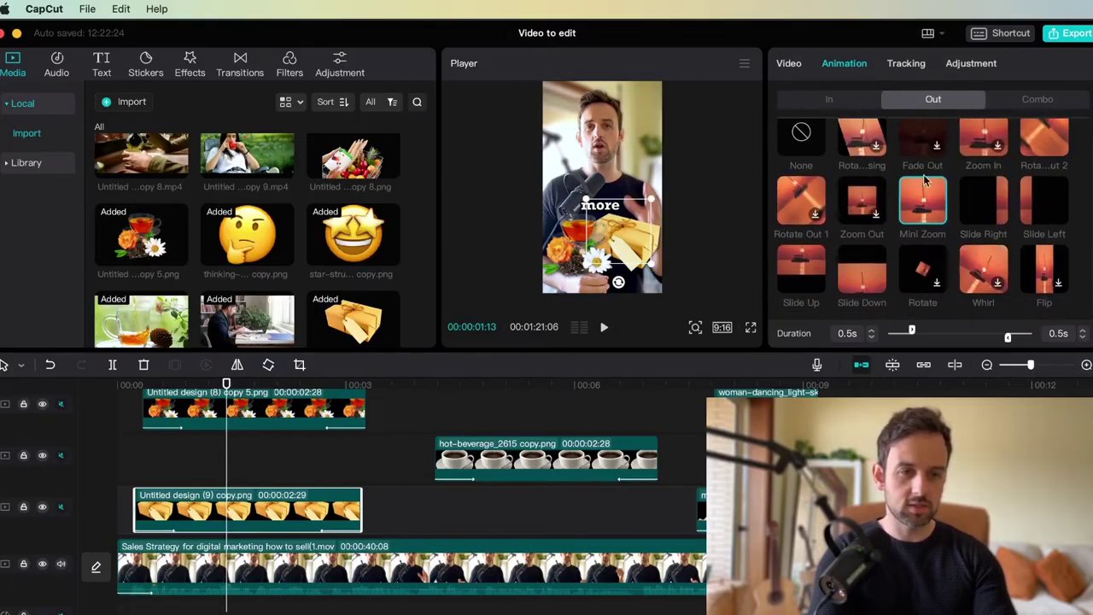
pyautogui.click(297, 417)
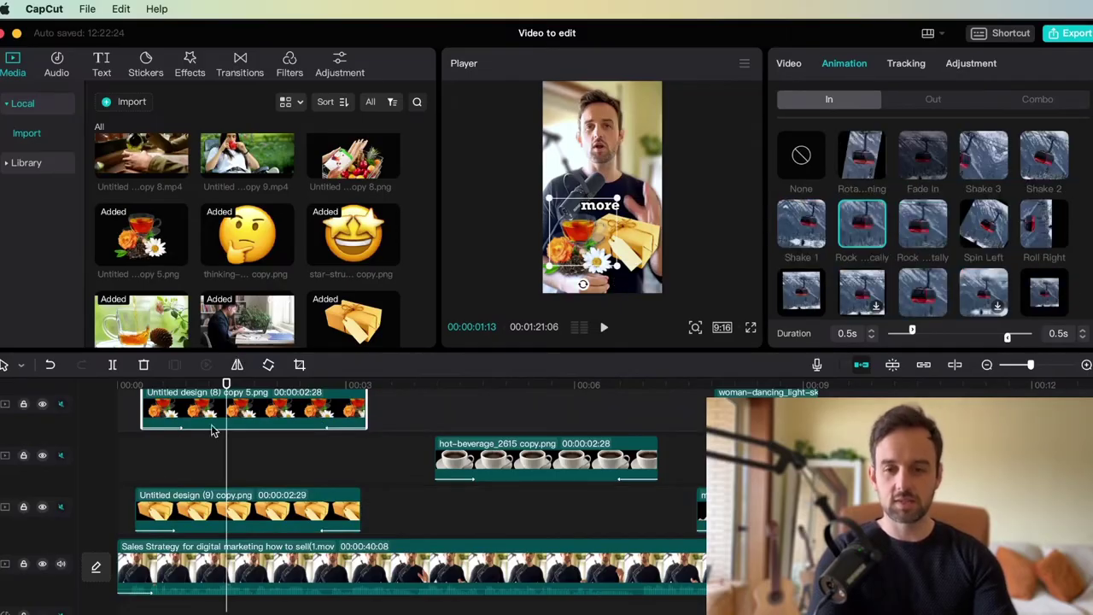
# - Play the opening overlays from the start in full screen, return to the editor and play on through the coffee-cup and thinking-face overlays
pyautogui.click(137, 472)
pyautogui.press('Home')
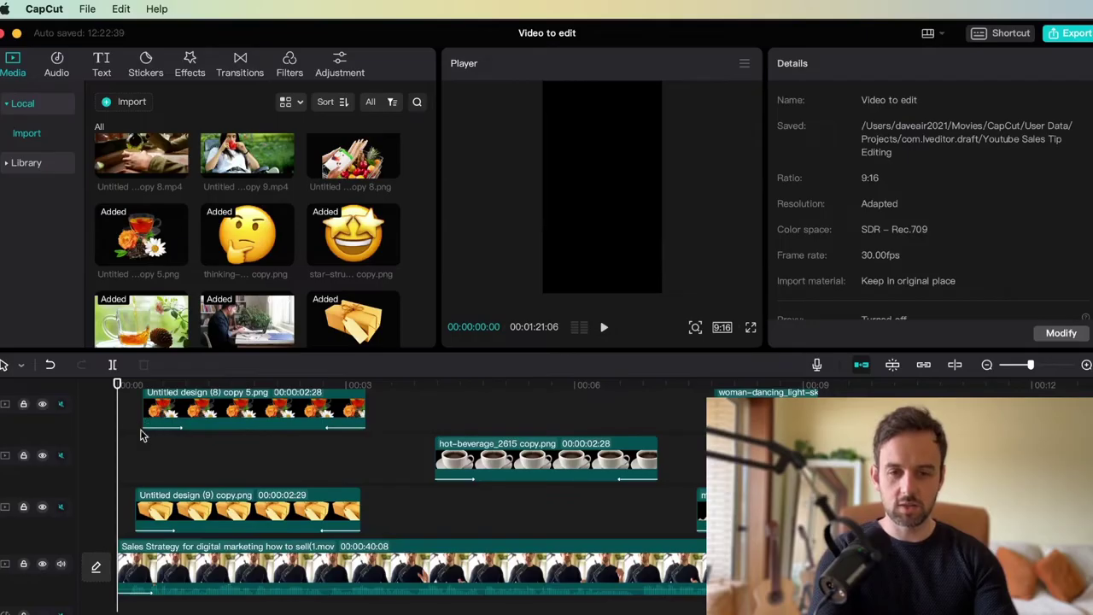
pyautogui.click(751, 328)
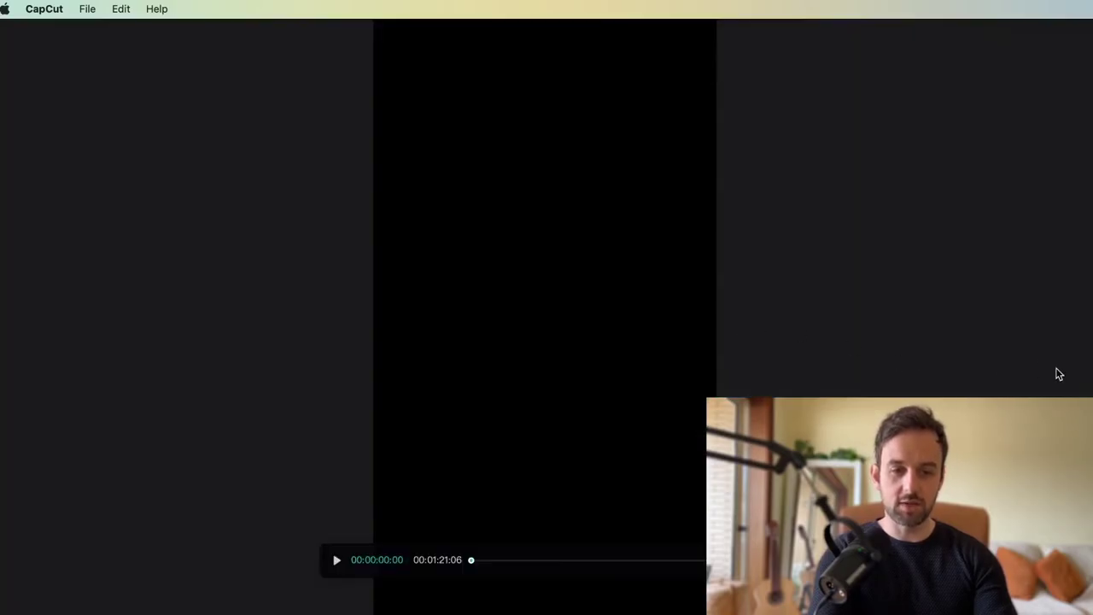
pyautogui.press('space')
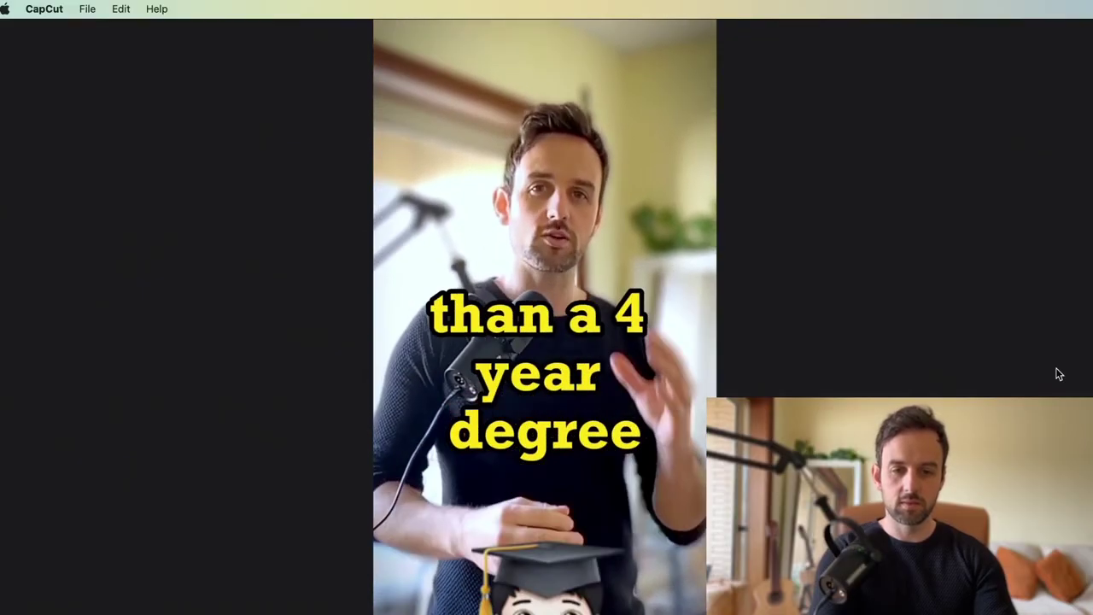
pyautogui.press('Escape')
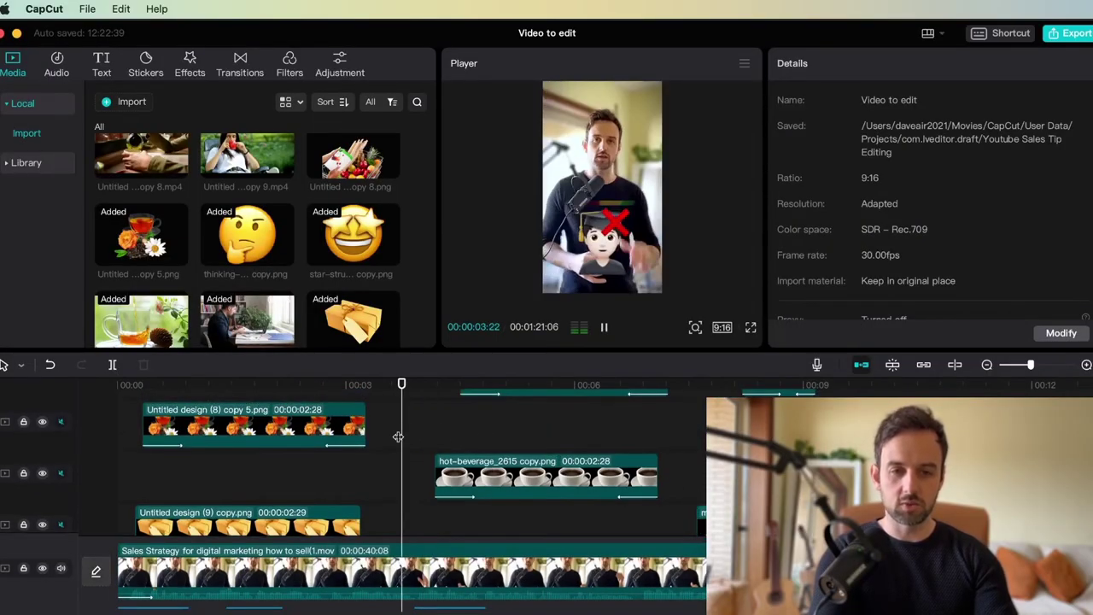
pyautogui.press('space')
pyautogui.scroll(1, 397, 437)
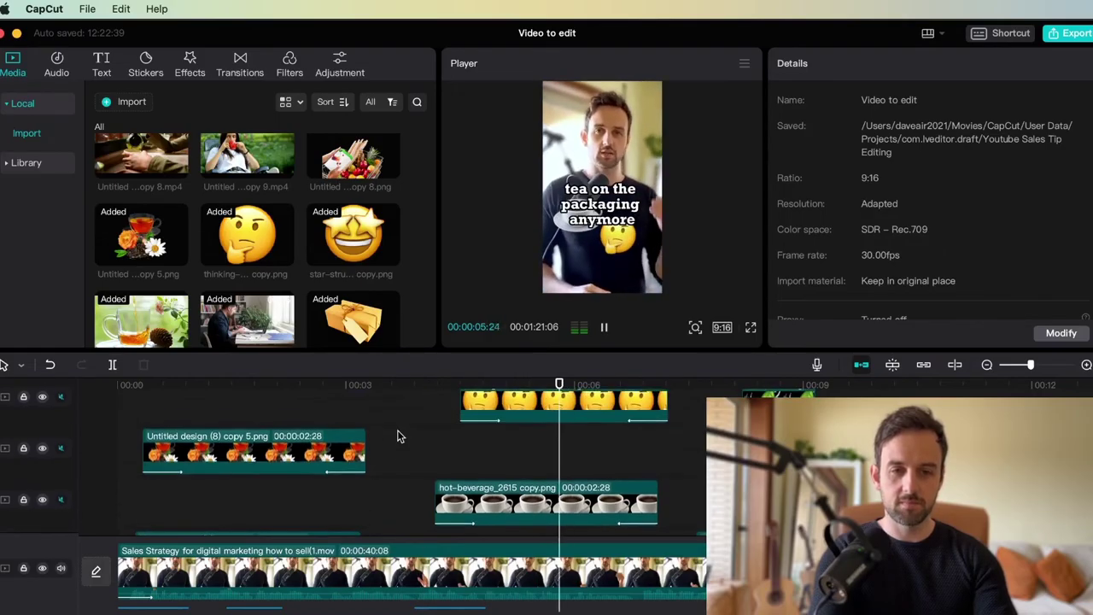
pyautogui.press('space')
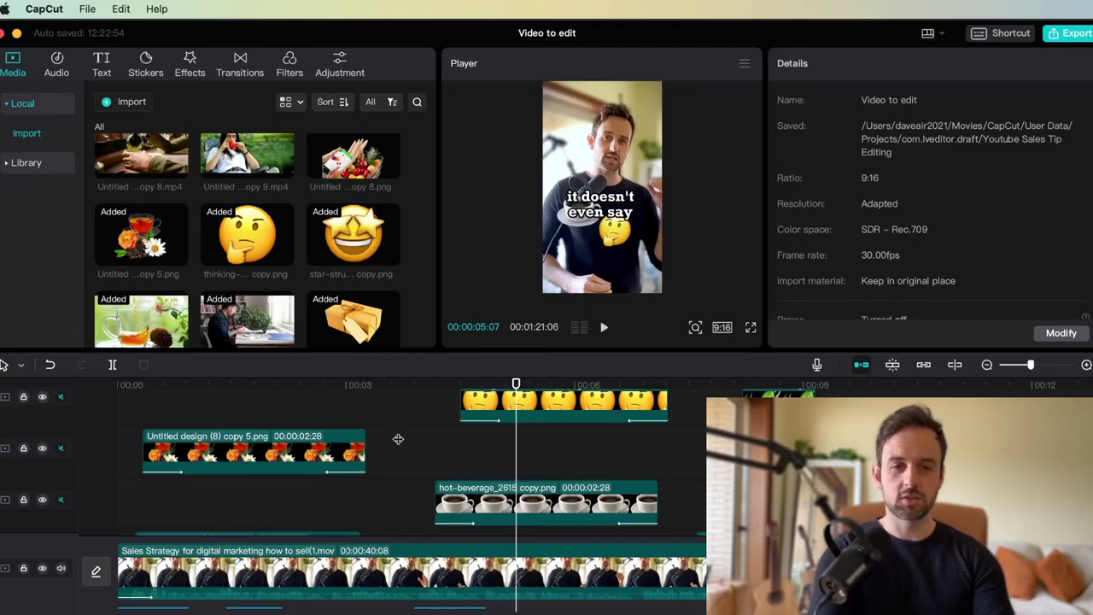
# - Check the coffee-cup overlay's In animation, and play the section with the woman-dancing, leaf and meditating-man overlays
pyautogui.click(546, 500)
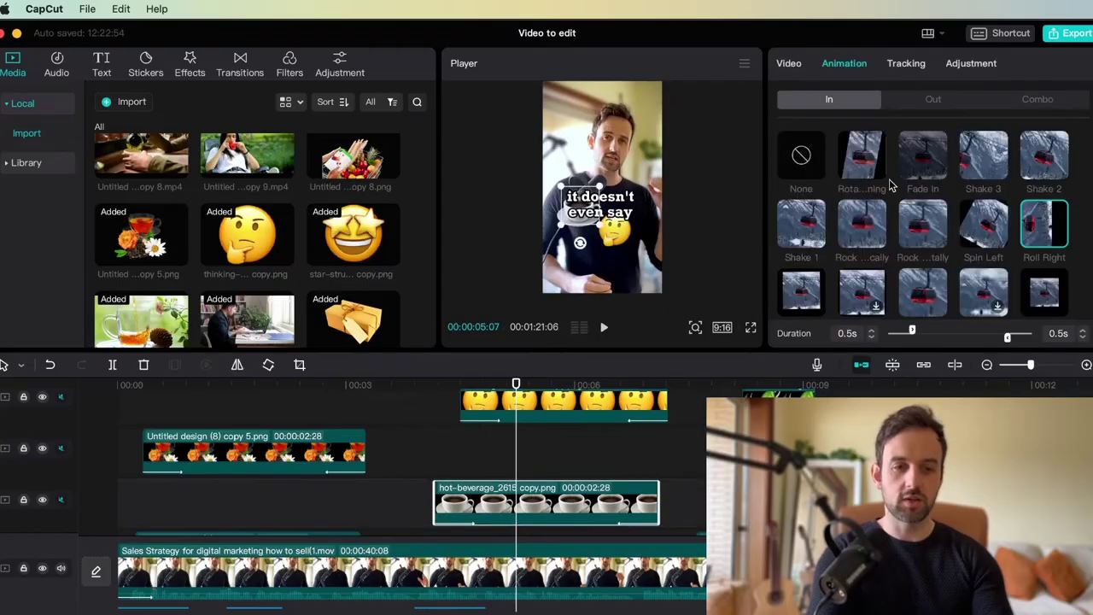
pyautogui.click(594, 477)
pyautogui.press('space')
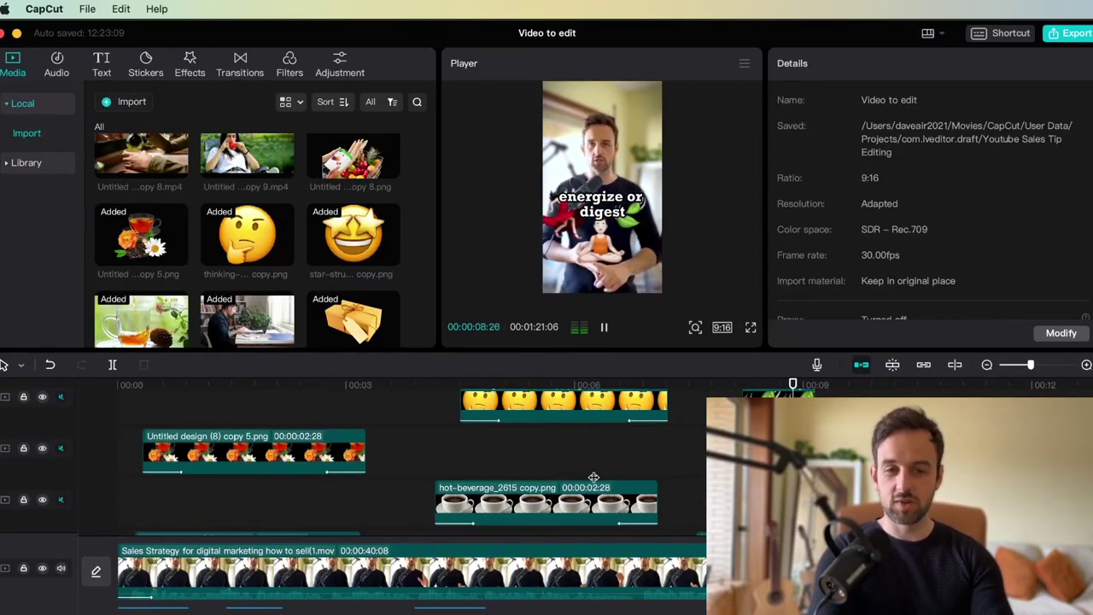
pyautogui.press('space')
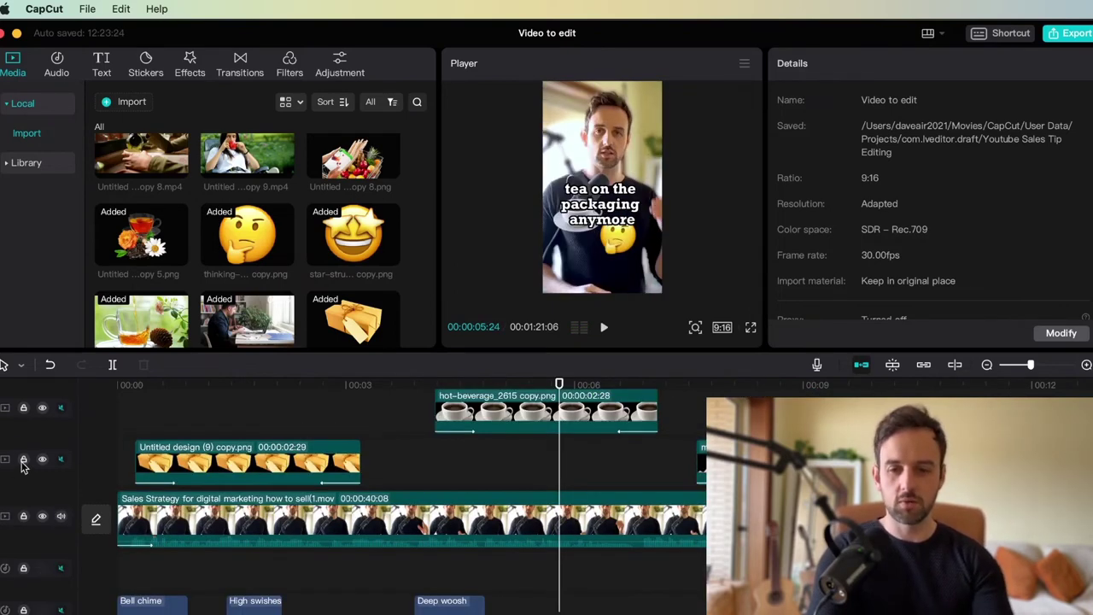
# - Search the audio library for "bell" and preview the first result, bell by KAML
pyautogui.scroll(-2, 145, 454)
pyautogui.click(128, 522)
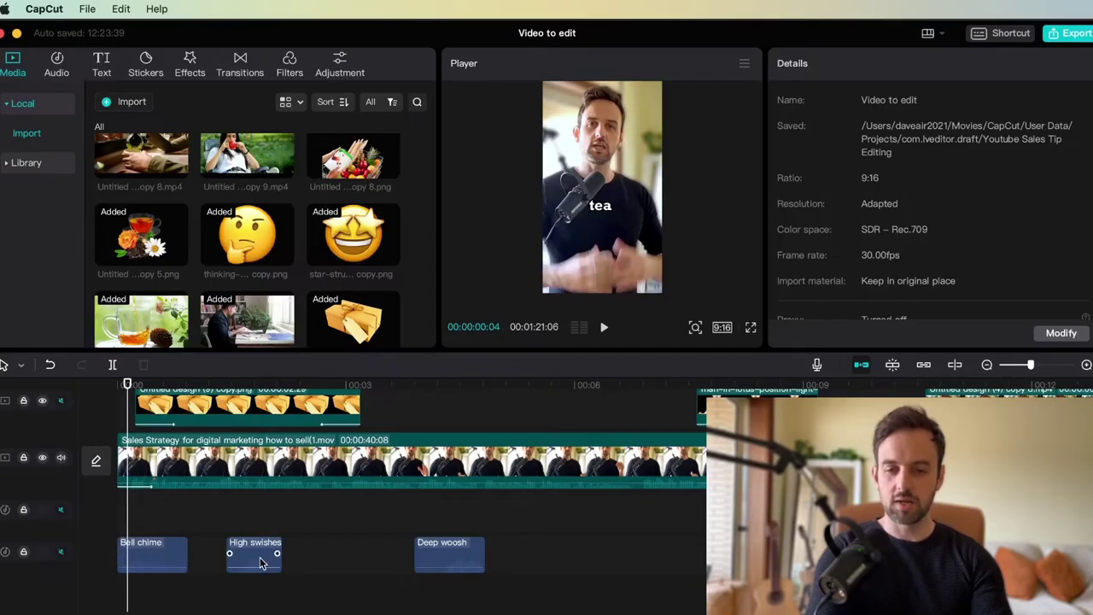
pyautogui.click(56, 65)
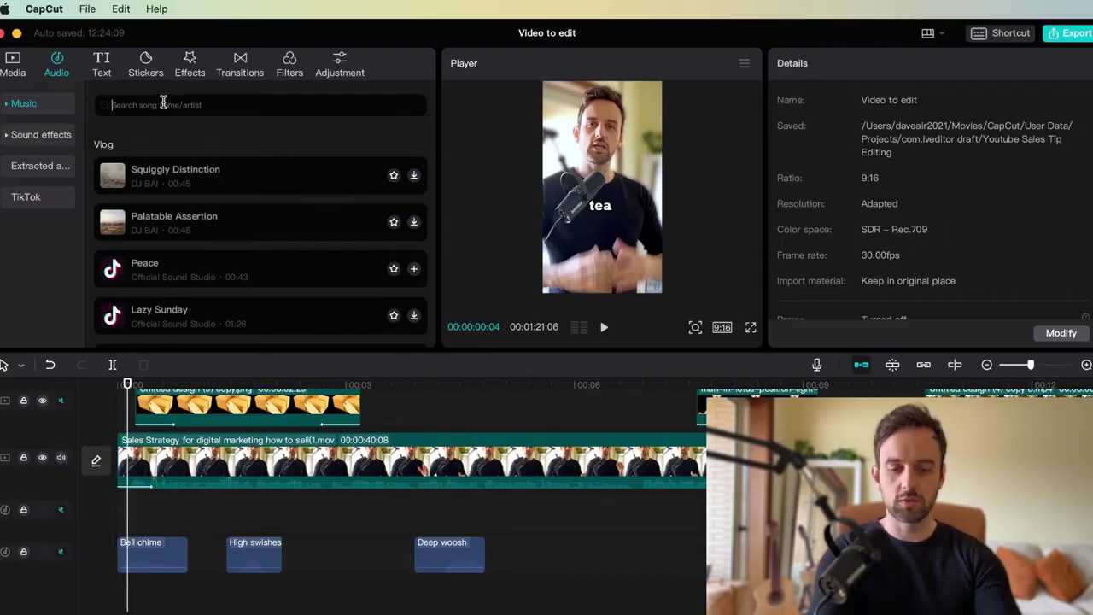
pyautogui.write('bell')
pyautogui.press('Return')
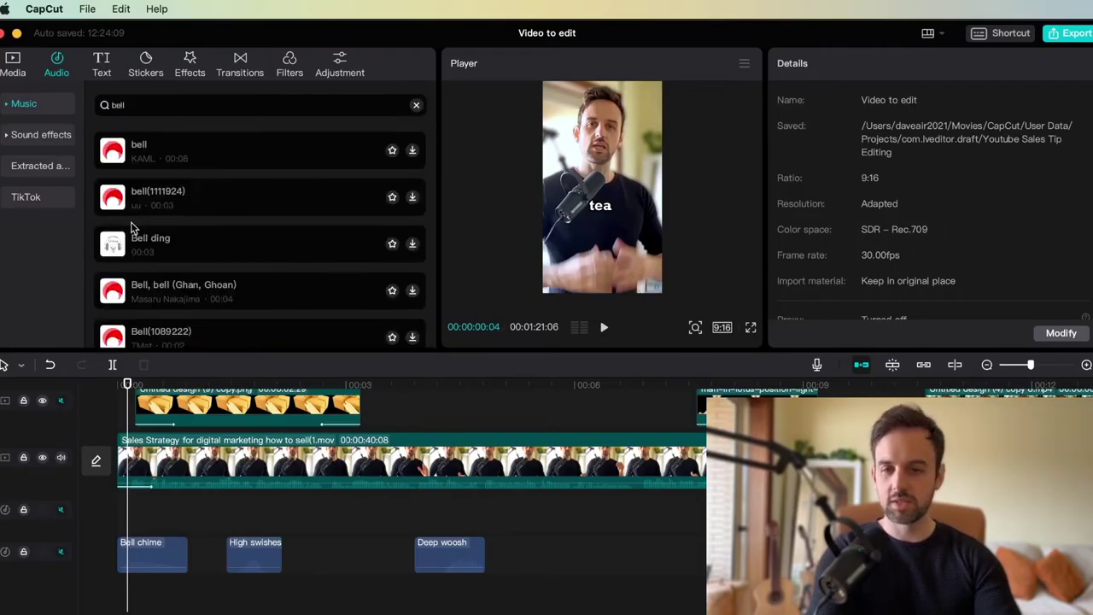
pyautogui.scroll(-1, 128, 205)
pyautogui.click(117, 159)
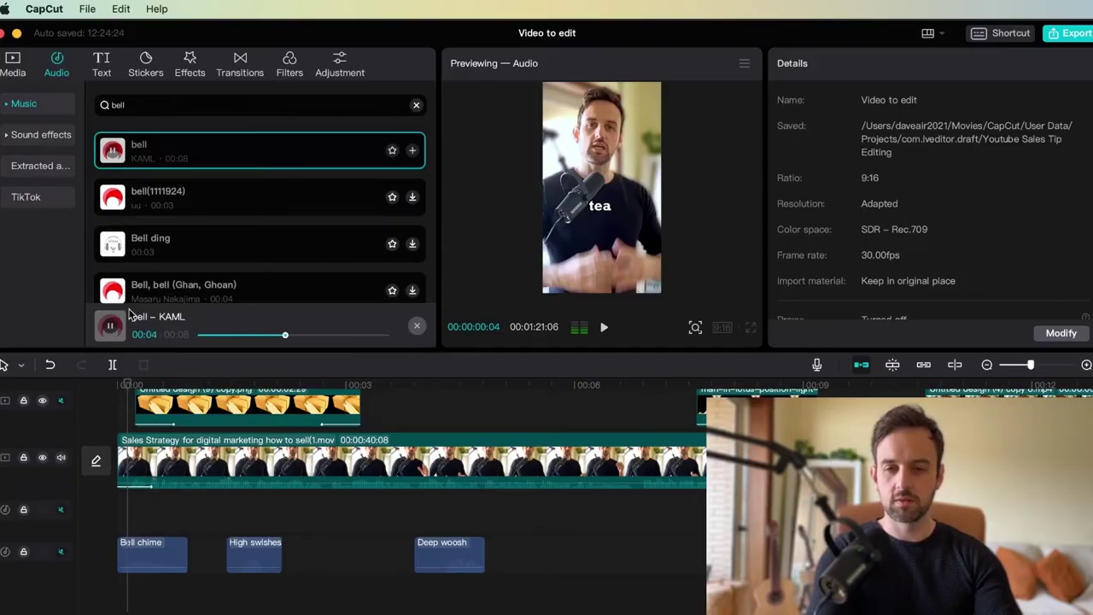
pyautogui.click(110, 333)
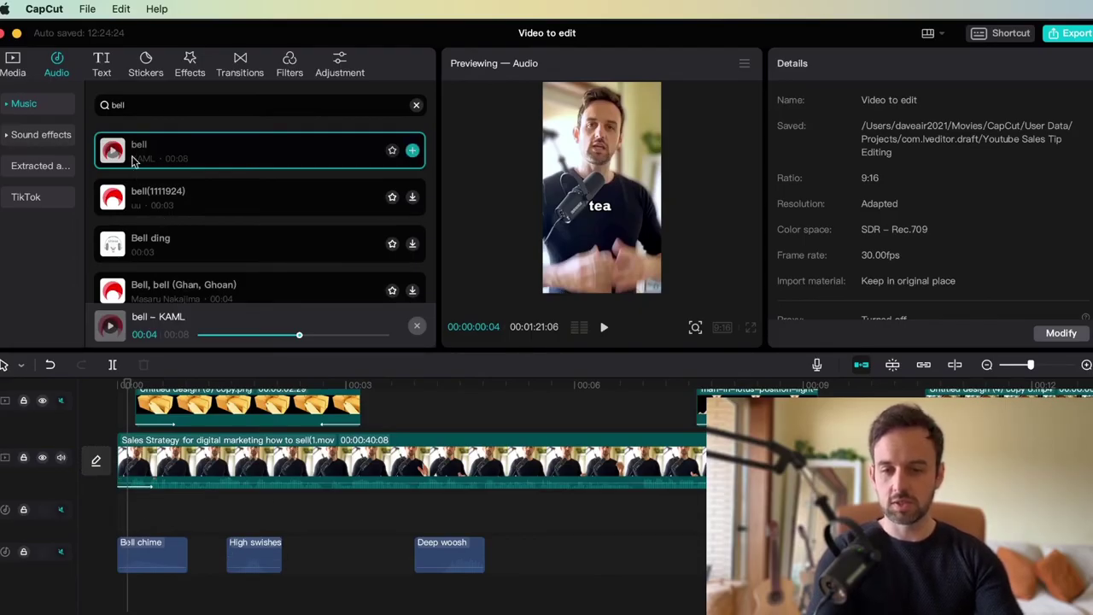
# - Add the bell sound beneath the start of the main video, trim it to about 1.3 seconds, and play it
pyautogui.moveTo(141, 150); pyautogui.dragTo(127, 515)
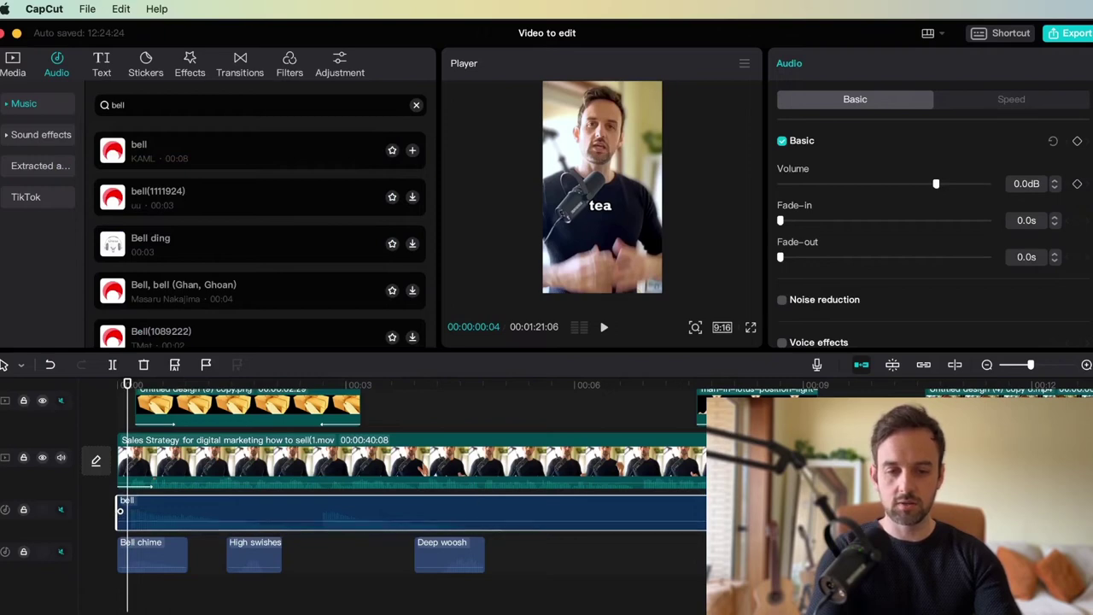
pyautogui.moveTo(706, 513); pyautogui.dragTo(314, 513)
pyautogui.click(110, 571)
pyautogui.press('space')
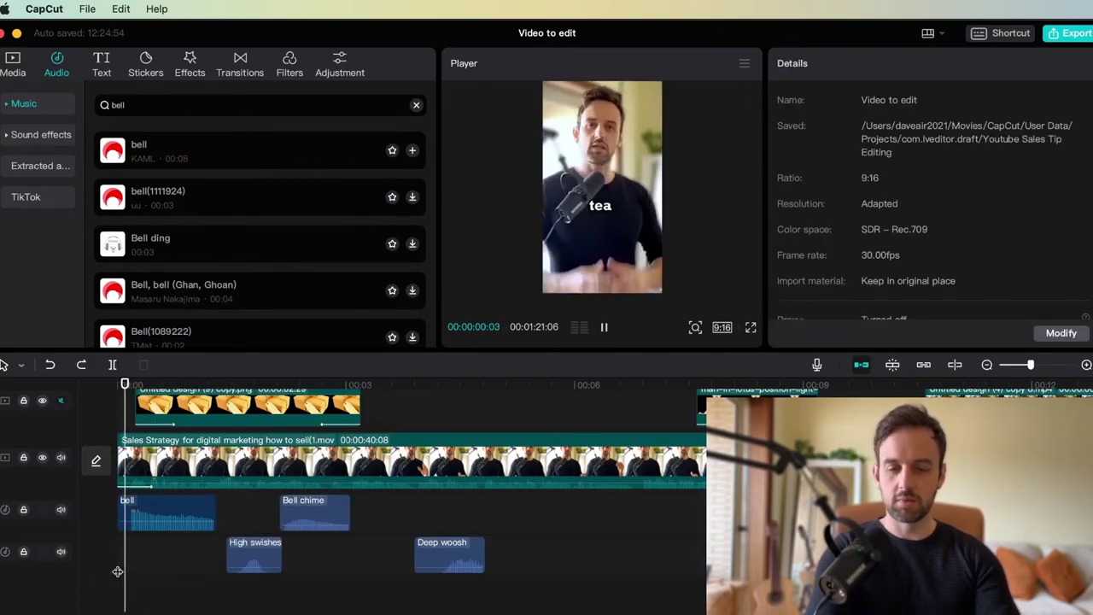
pyautogui.press('space')
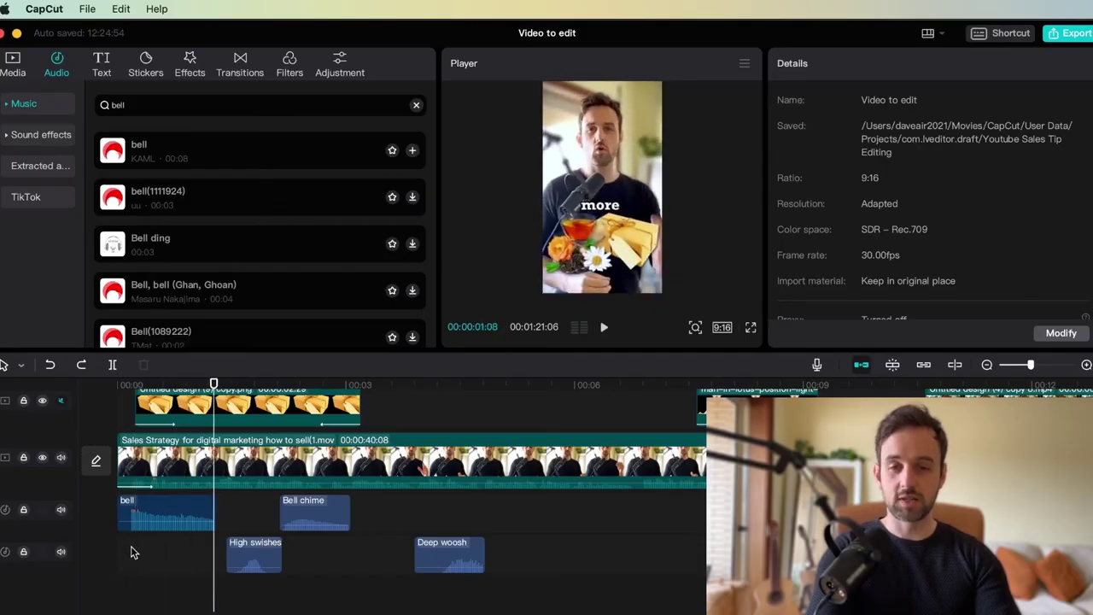
# - Lower the bell clip's volume to -14.1 dB and play the opening from the start
pyautogui.click(175, 508)
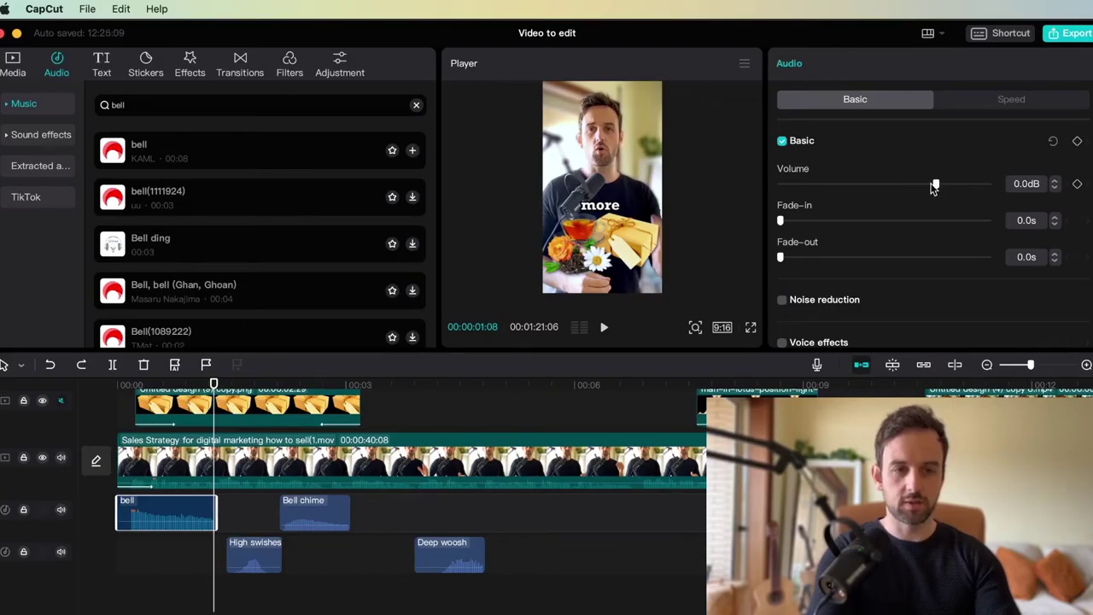
pyautogui.moveTo(934, 188); pyautogui.dragTo(897, 194)
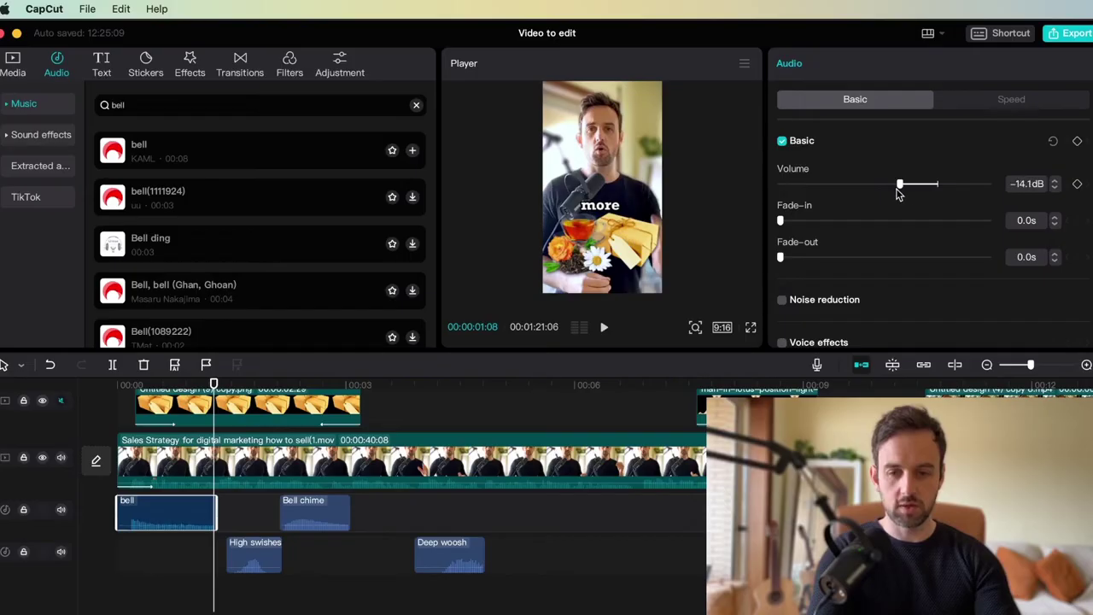
pyautogui.click(113, 569)
pyautogui.press('space')
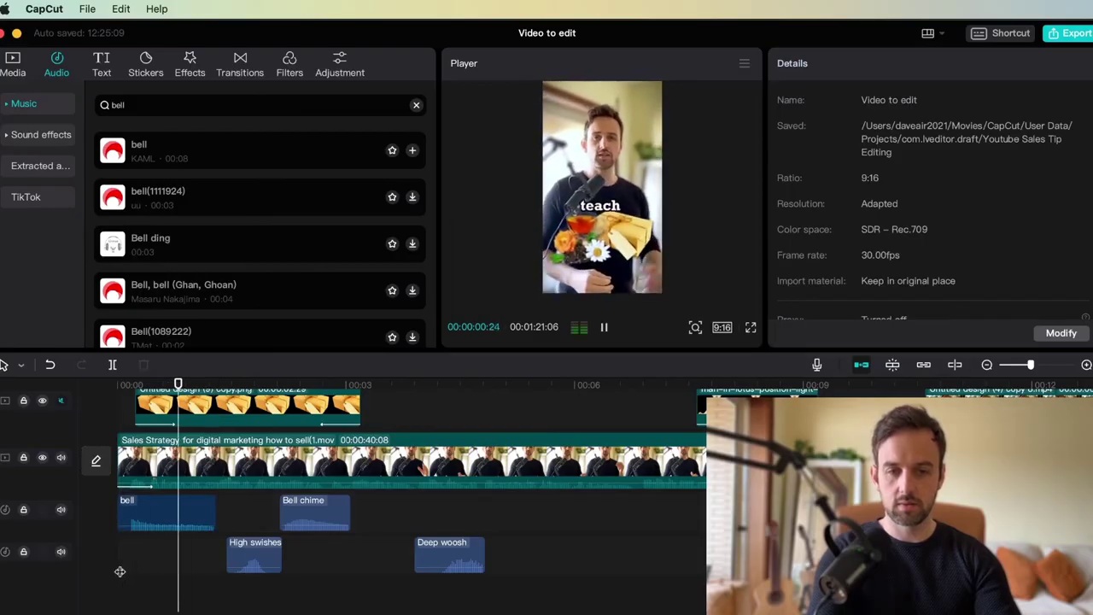
# - Delete the bell clip, move the Bell chime back to the start of the main video, and play the opening
pyautogui.click(167, 515)
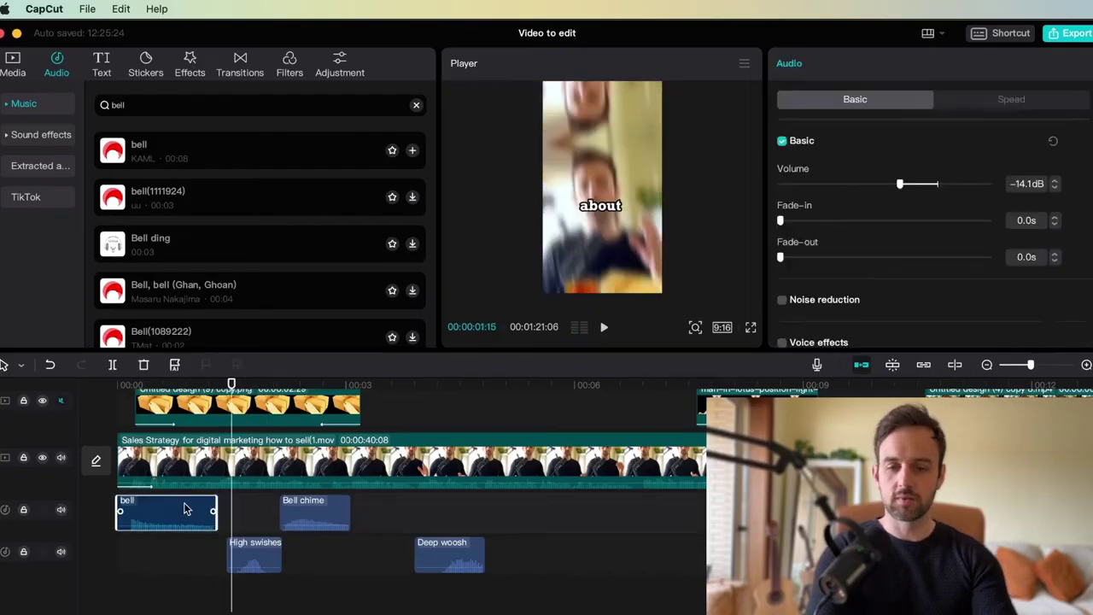
pyautogui.press('Delete')
pyautogui.moveTo(318, 519); pyautogui.dragTo(213, 511)
pyautogui.press('Home')
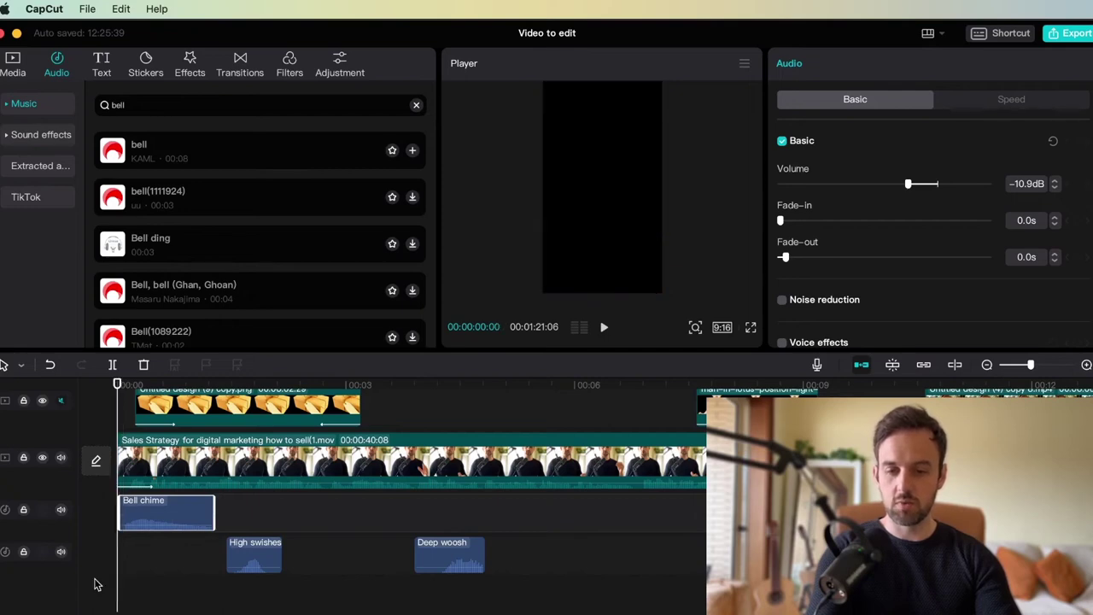
pyautogui.press('space')
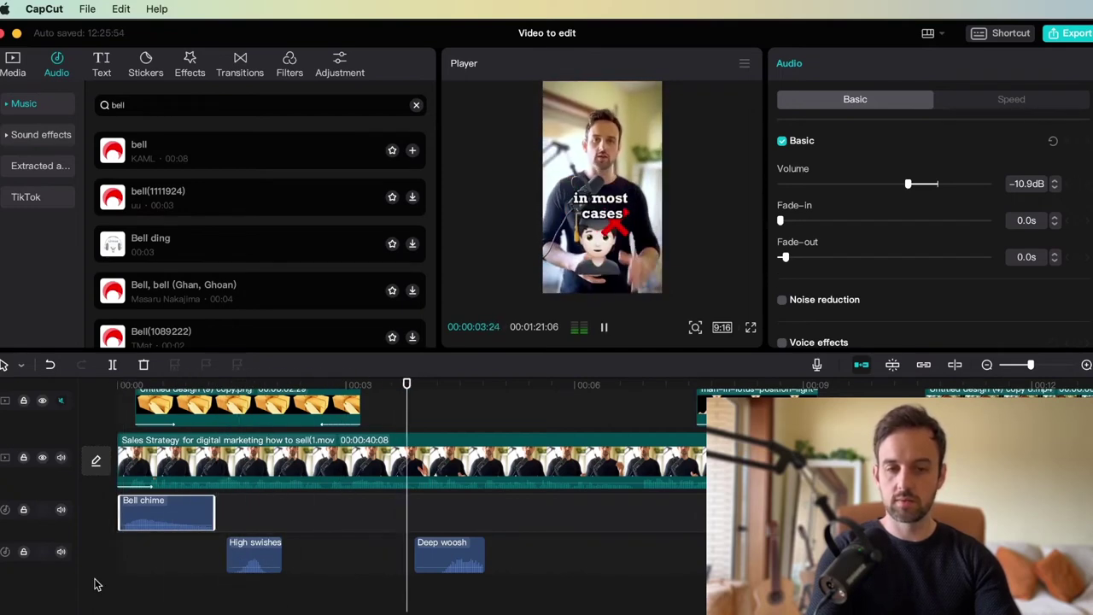
pyautogui.press('space')
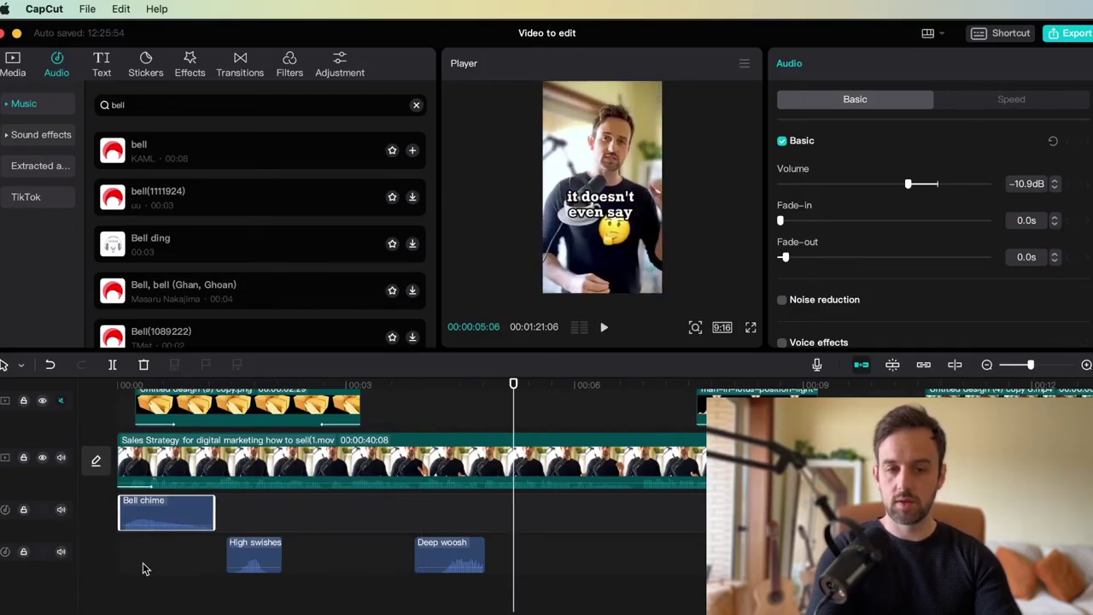
# - Review the sound effect tracks, play the opening from the start in full screen, and return to the editor
pyautogui.scroll(5, 144, 569)
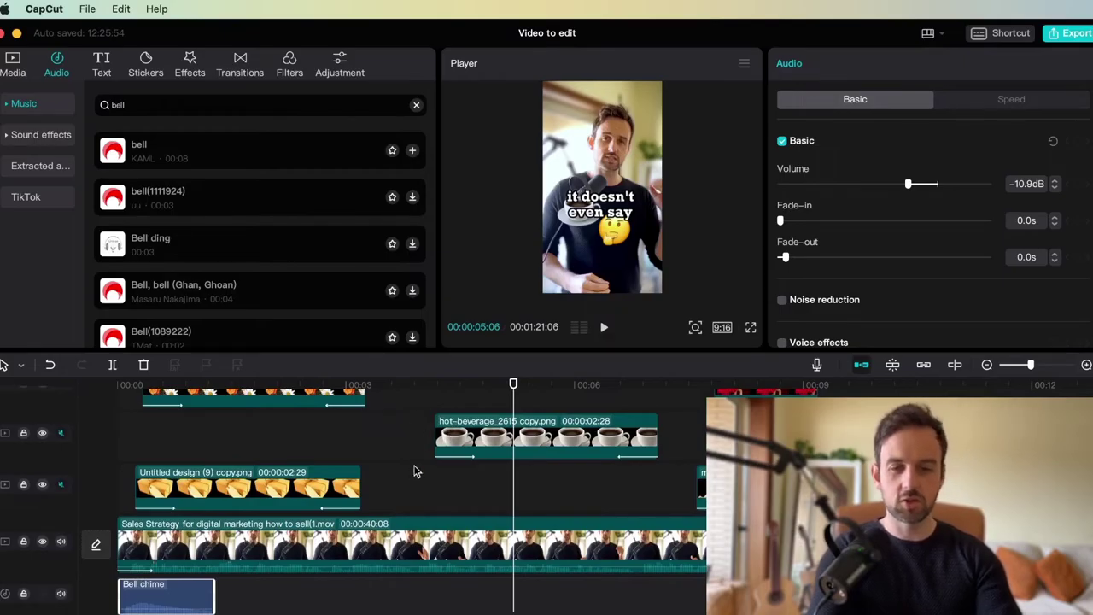
pyautogui.scroll(-5, 415, 471)
pyautogui.scroll(1, 432, 465)
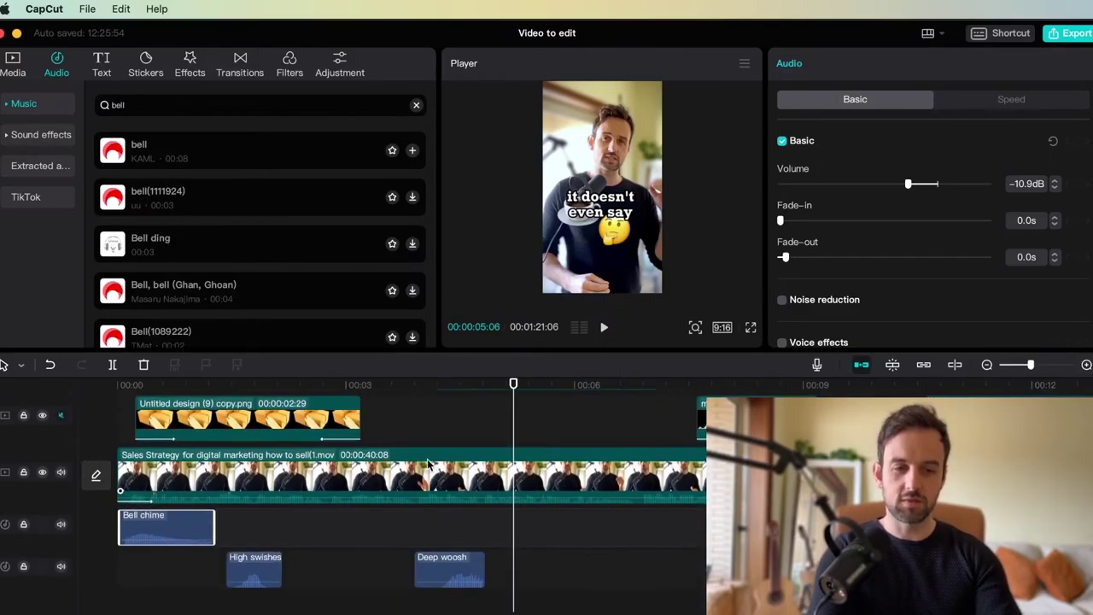
pyautogui.click(854, 512)
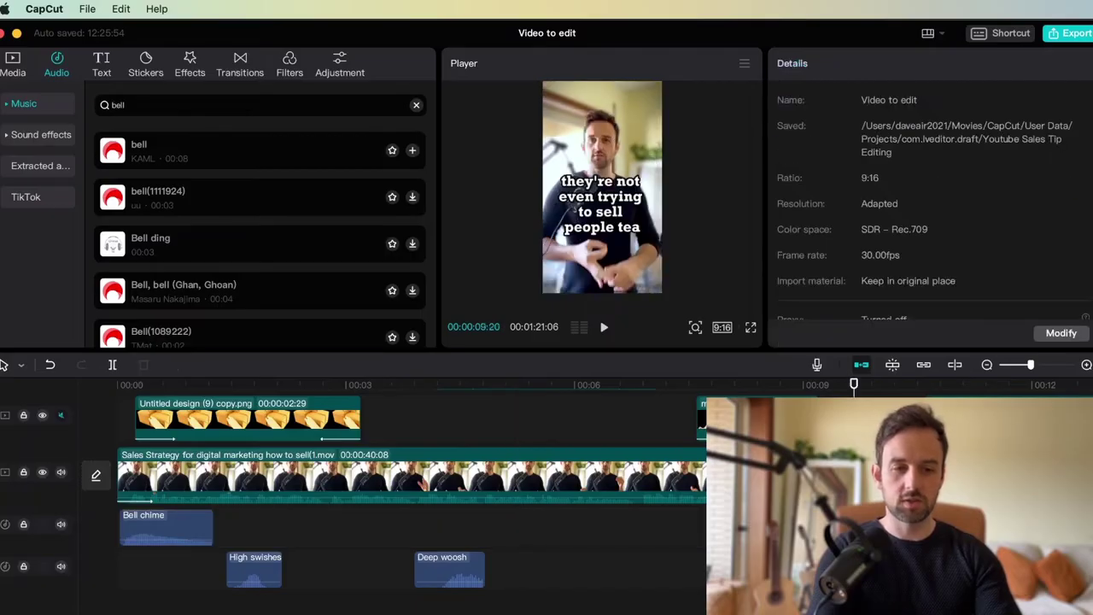
pyautogui.click(126, 568)
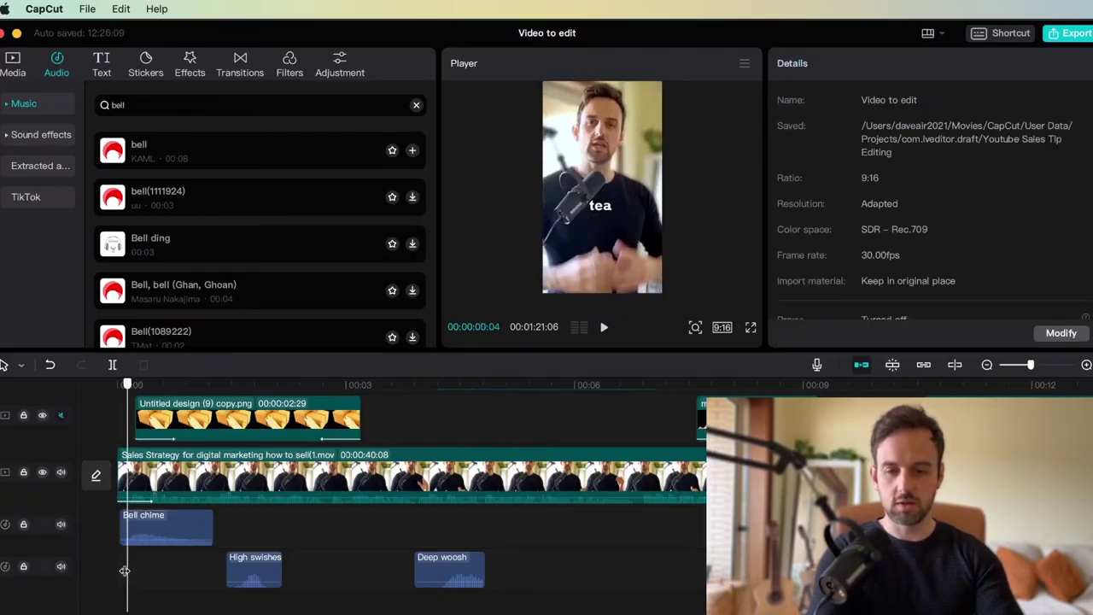
pyautogui.click(749, 329)
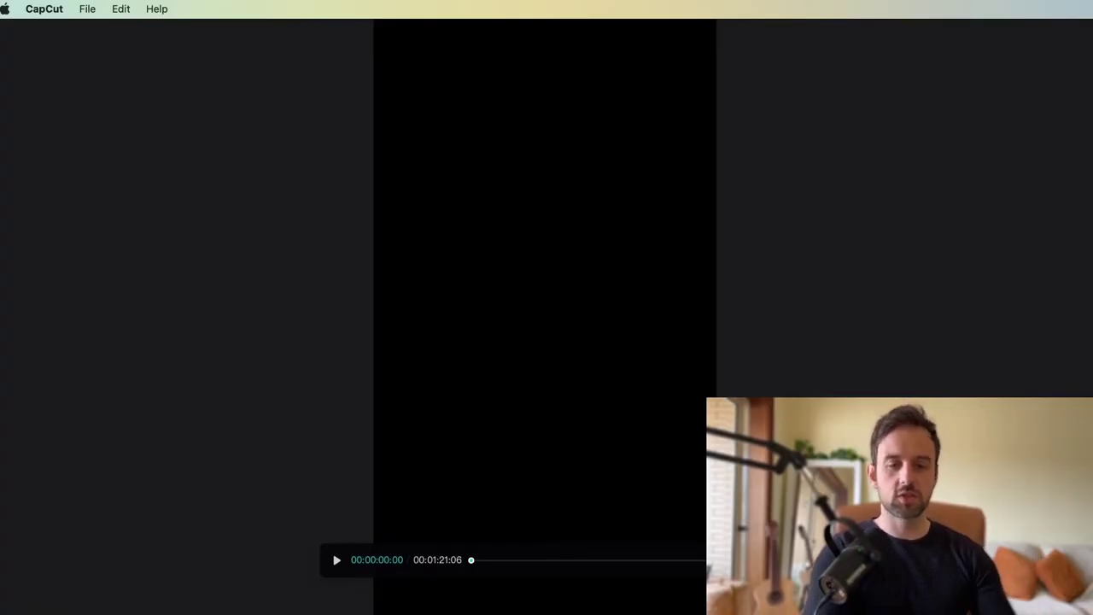
pyautogui.press('space')
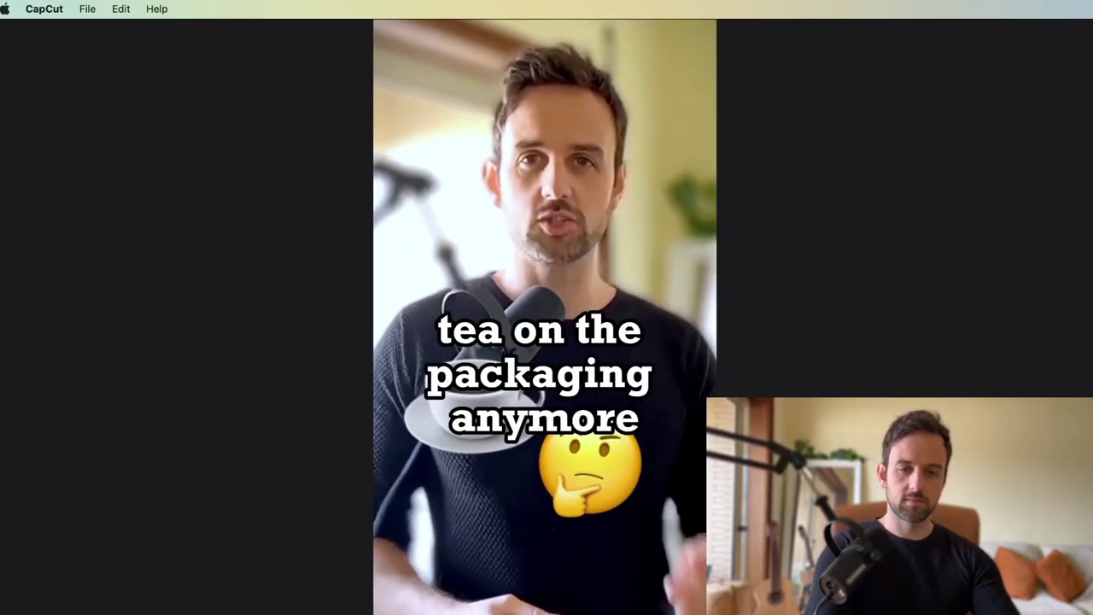
pyautogui.press('Escape')
pyautogui.press('Home')
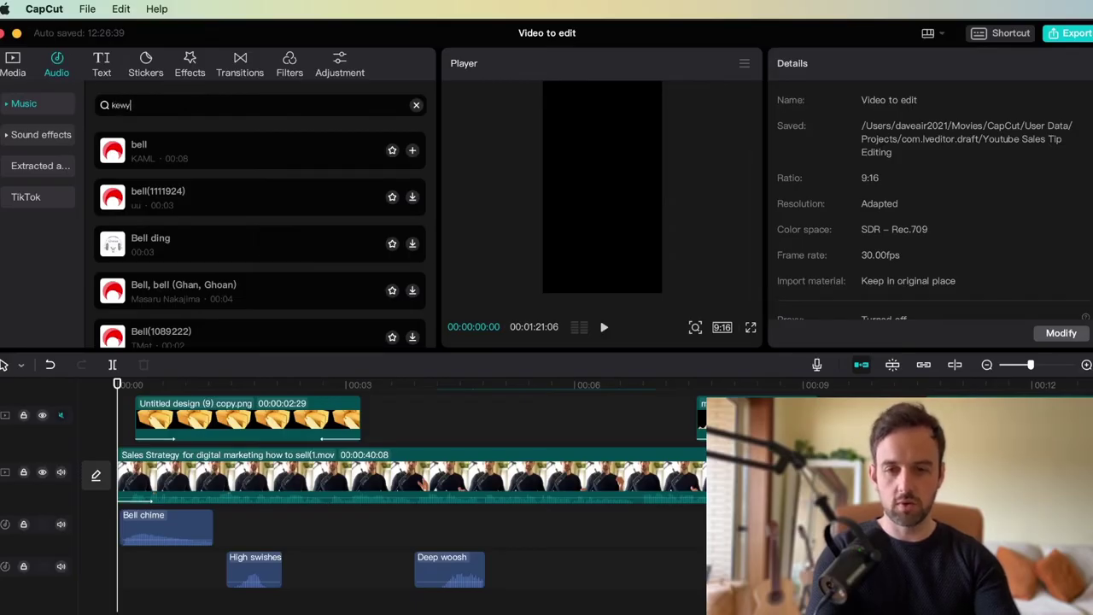
# - Search the audio library for "keyboard" and preview the Typing on keyboard sound
pyautogui.write('oard')
pyautogui.press('Return')
pyautogui.click(117, 155)
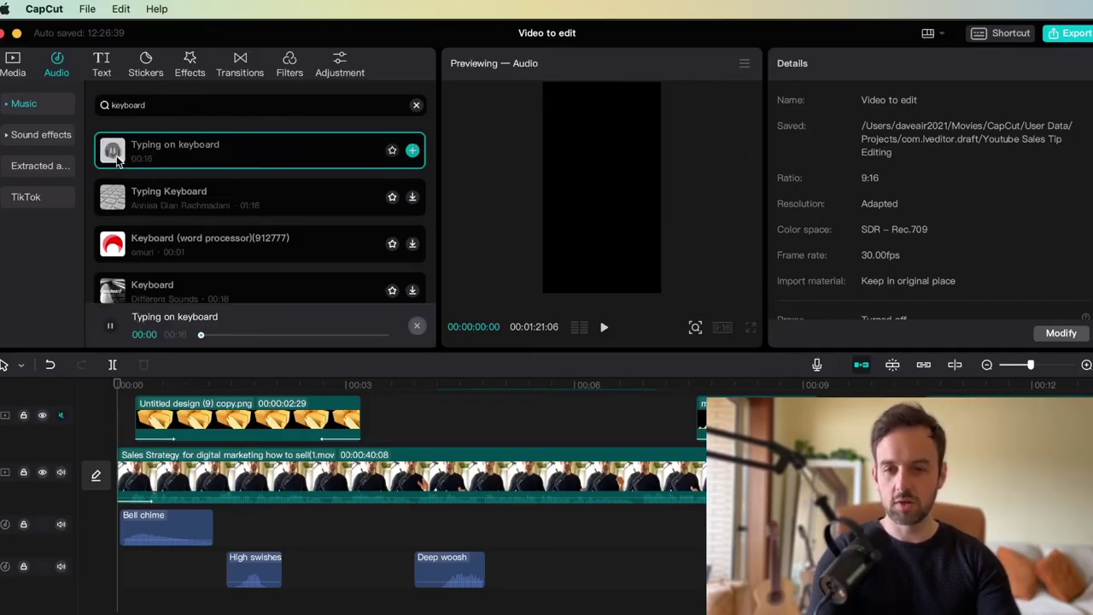
# - Place the Typing on keyboard sound between Bell chime and Deep woosh, trim it to about 0.9 seconds, and play that section
pyautogui.moveTo(117, 156); pyautogui.dragTo(314, 526)
pyautogui.moveTo(472, 531); pyautogui.dragTo(356, 527)
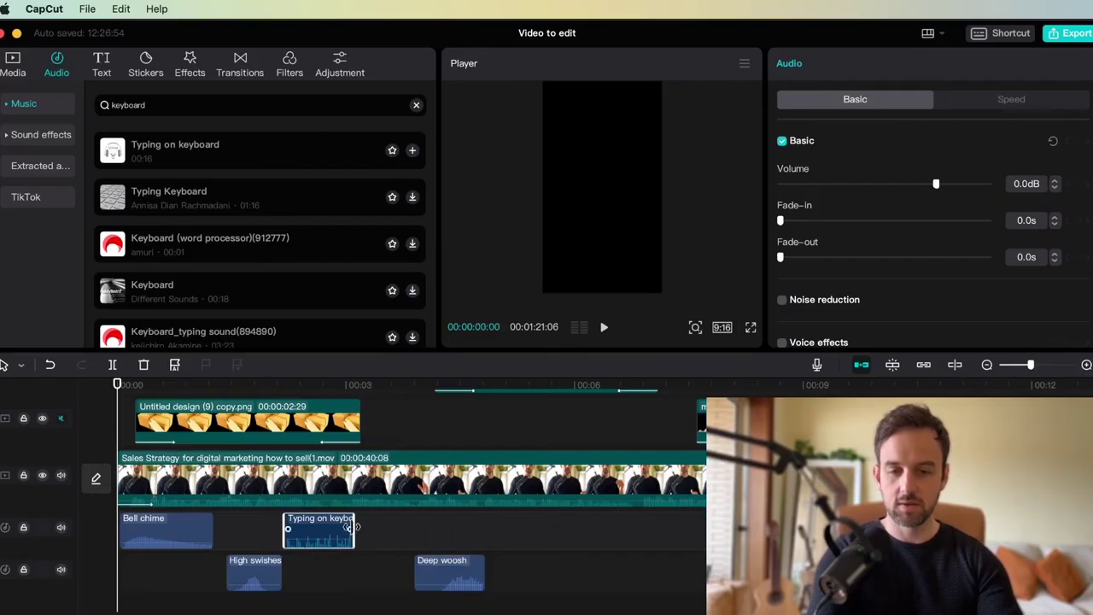
pyautogui.click(277, 530)
pyautogui.press('space')
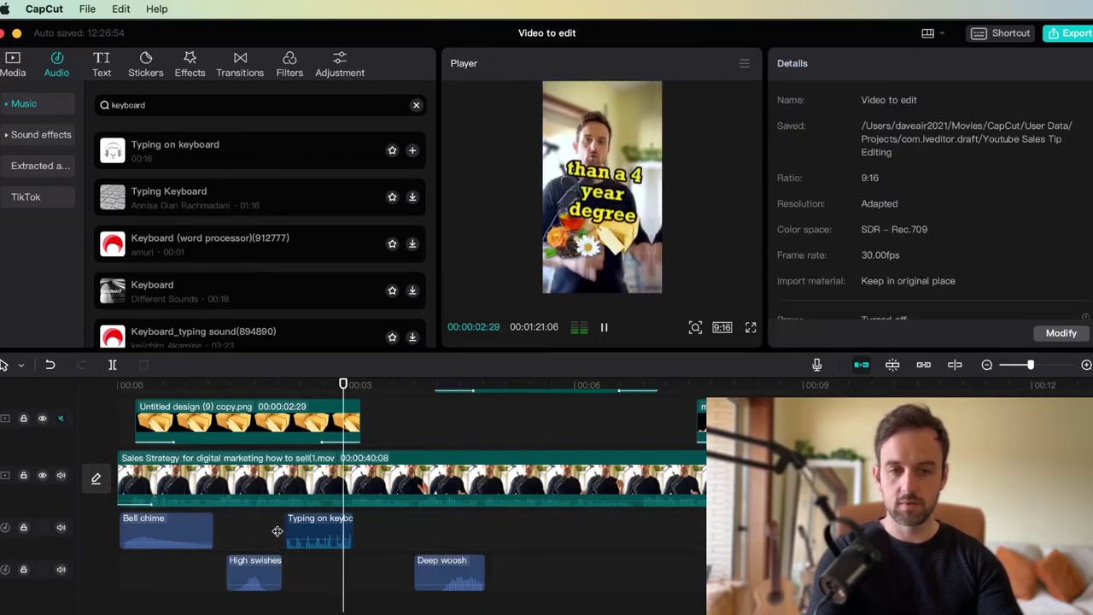
pyautogui.press('space')
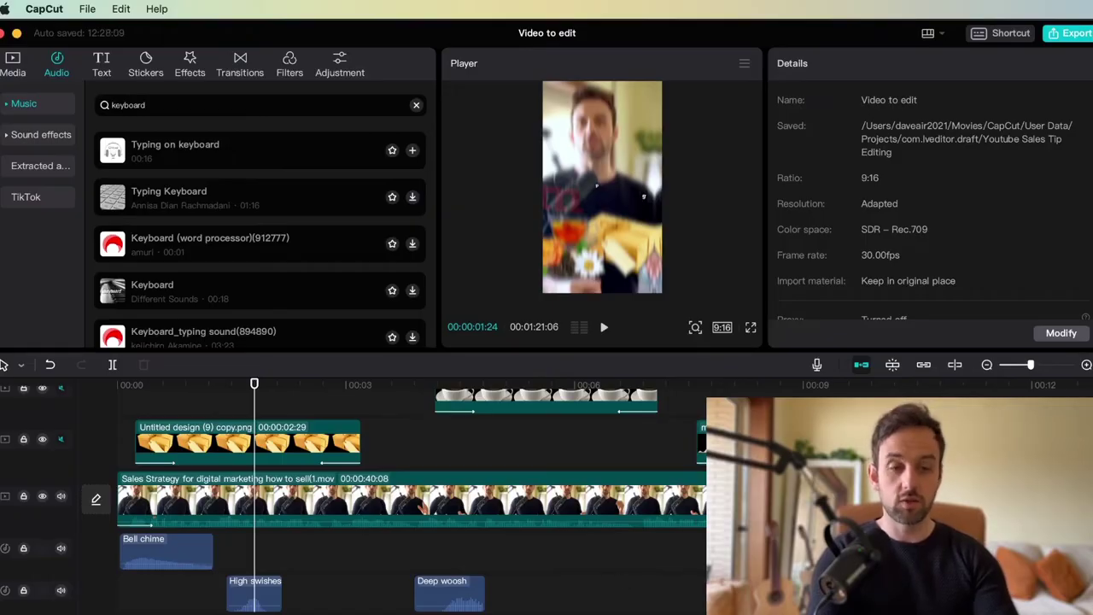
# - Play the video in full screen from 00:00:10:06, just before the Untitled design overlay clips, and return to the editor
pyautogui.click(906, 444)
pyautogui.hscroll(3, 854, 478)
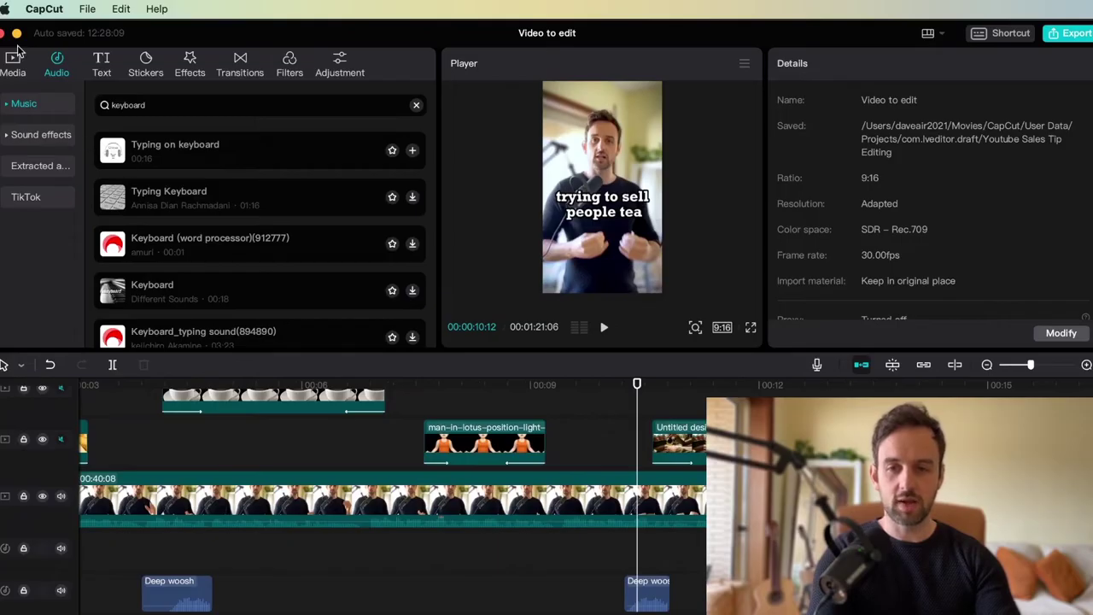
pyautogui.click(13, 68)
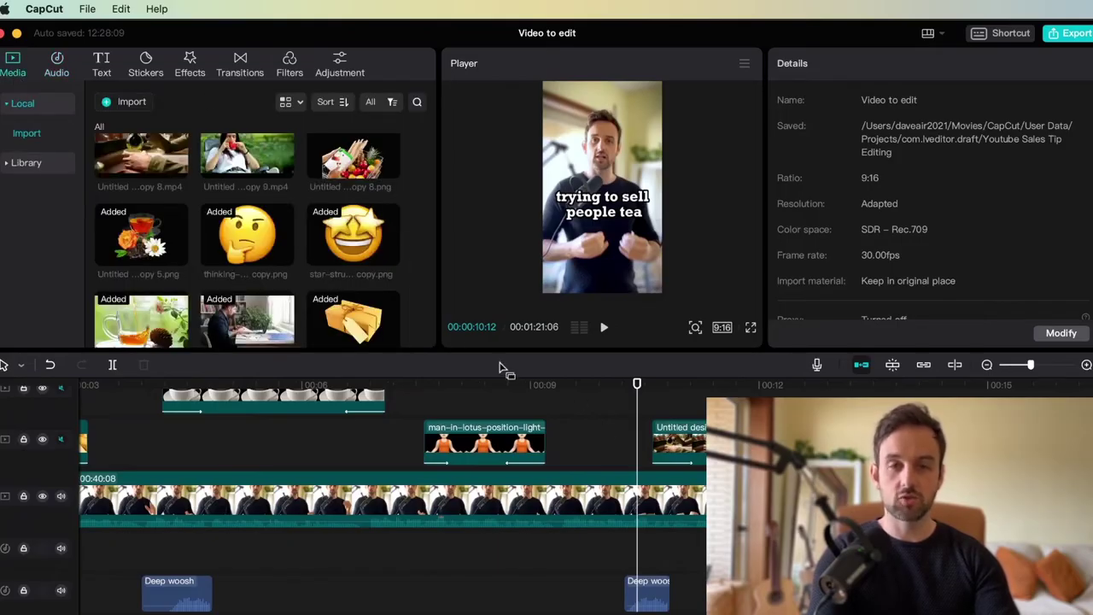
pyautogui.click(477, 402)
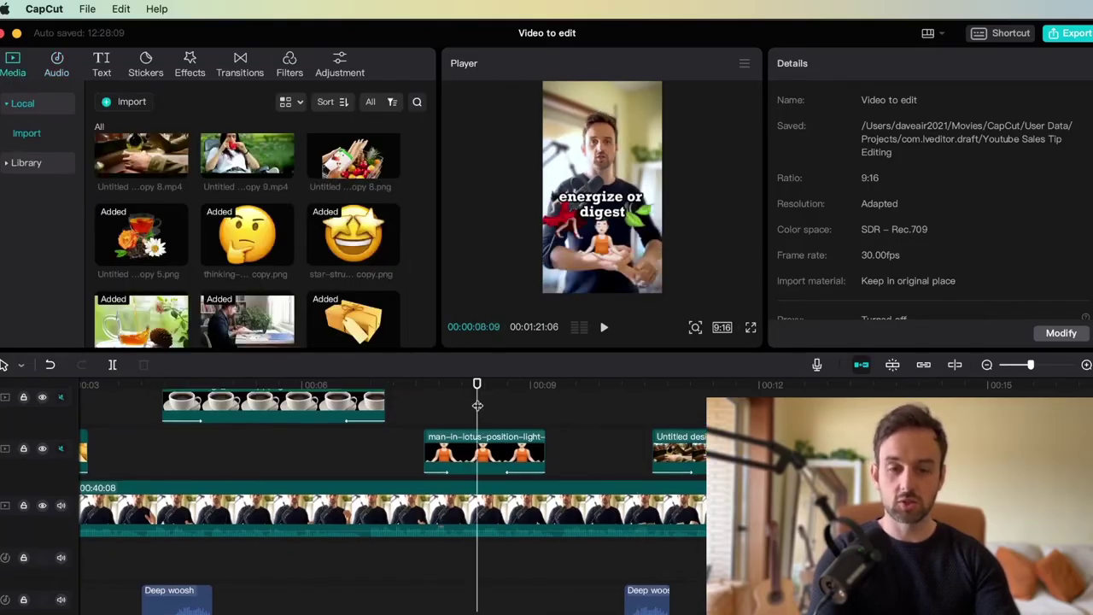
pyautogui.click(623, 423)
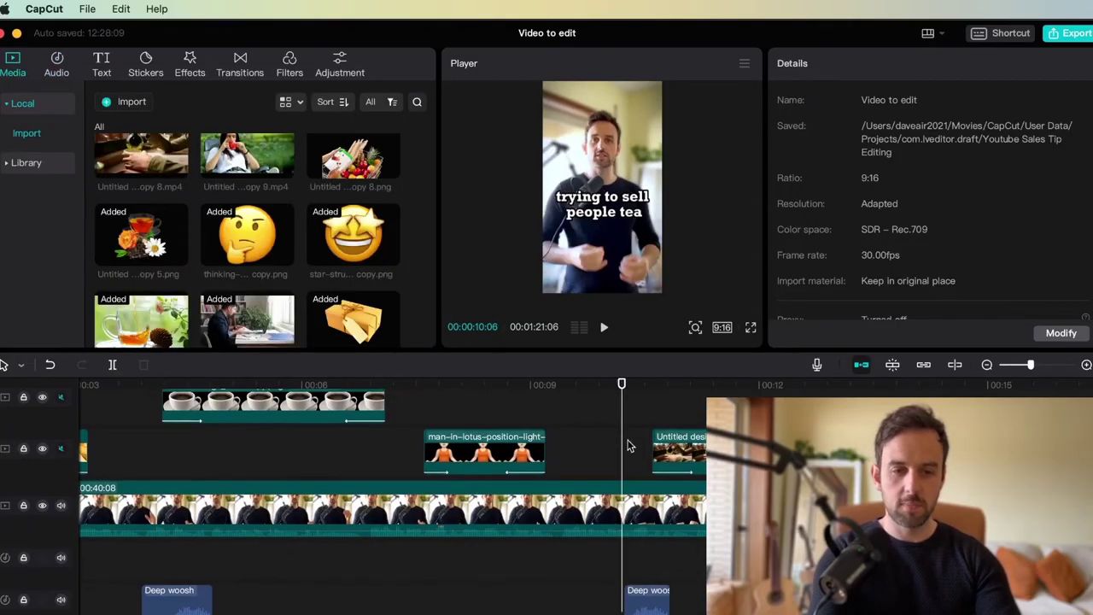
pyautogui.click(751, 329)
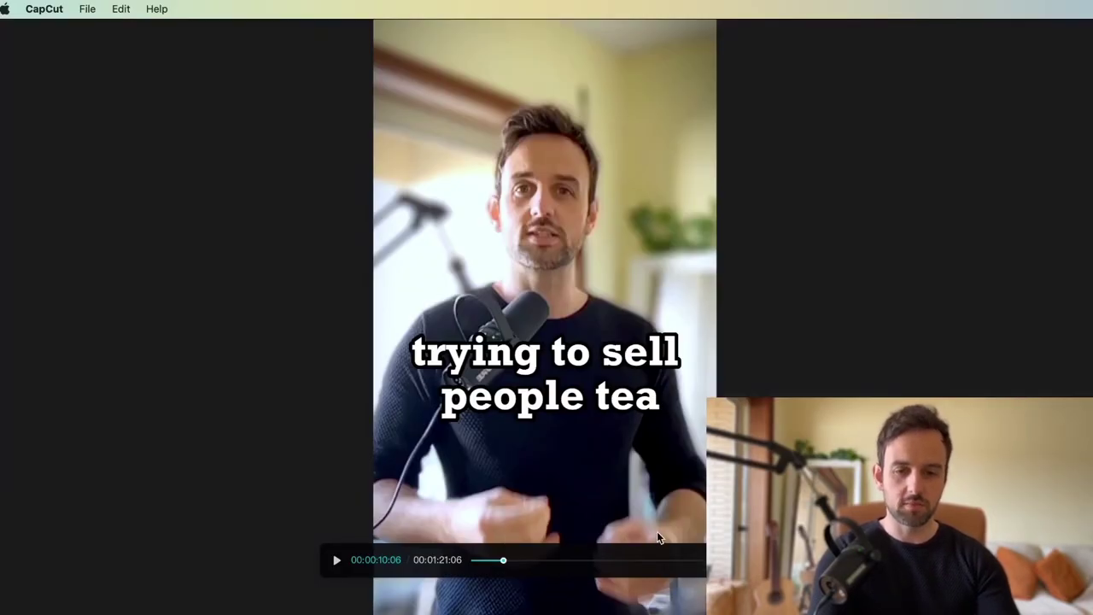
pyautogui.press('space')
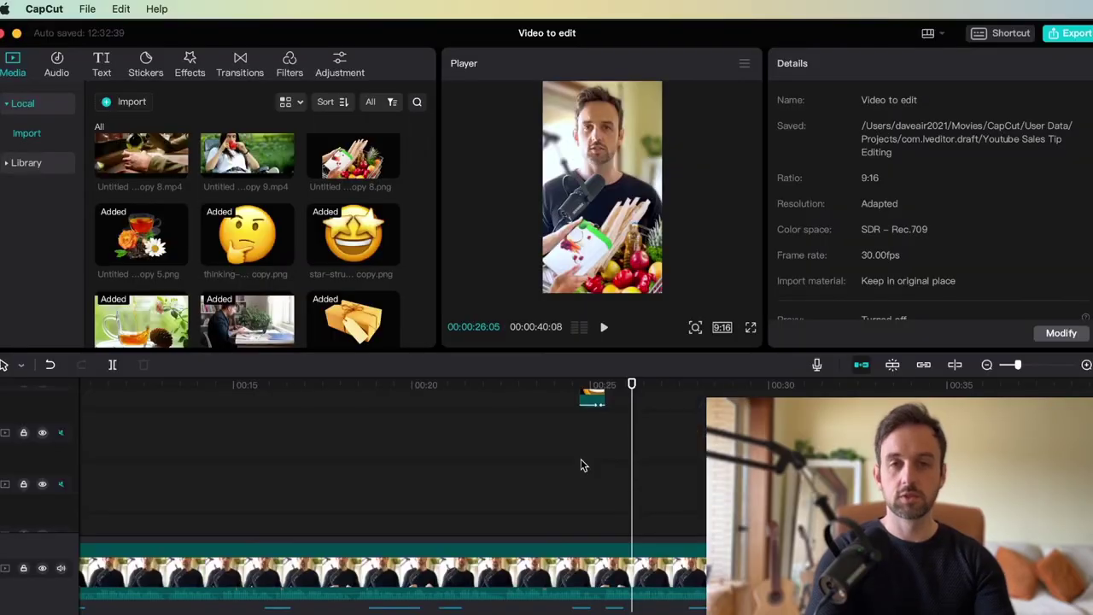
pyautogui.press('Escape')
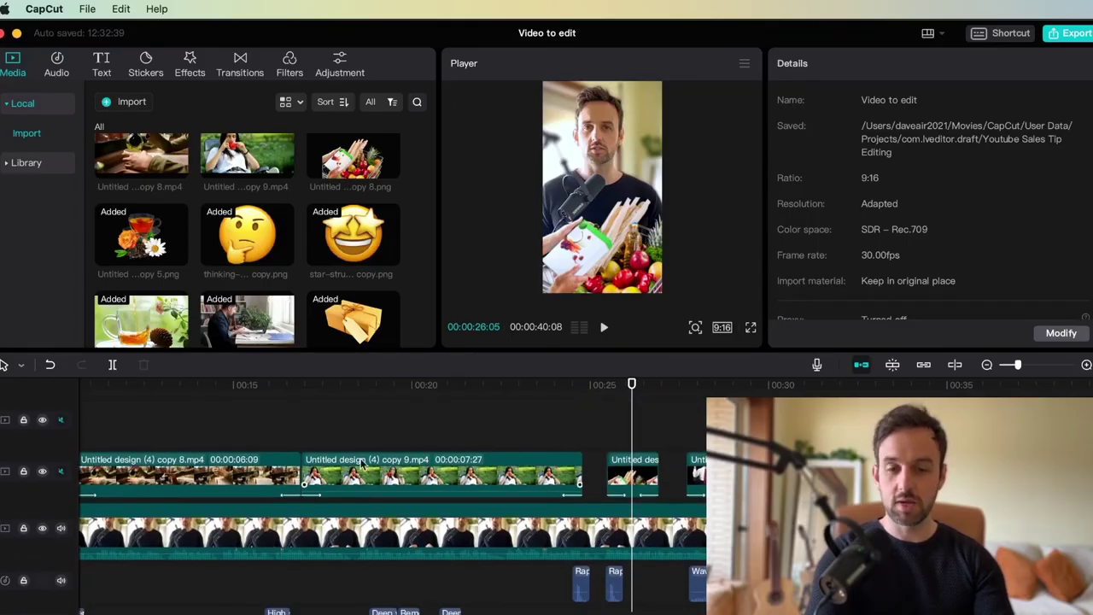
# - Check the animation settings of the Untitled design (4) copy 9.mp4 overlay of the woman with a red cup
pyautogui.click(395, 475)
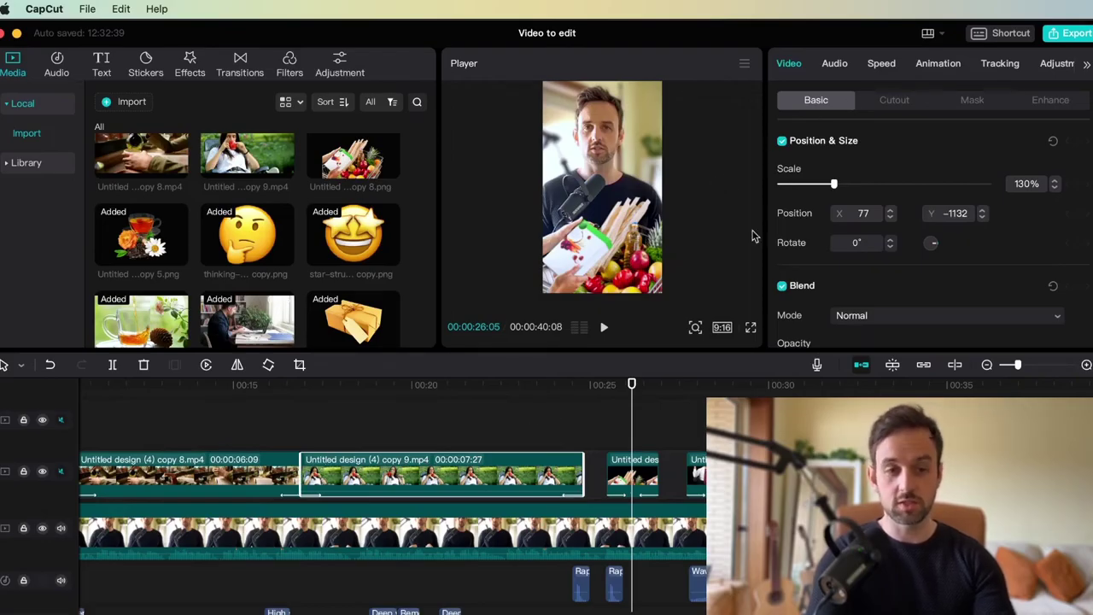
pyautogui.click(937, 69)
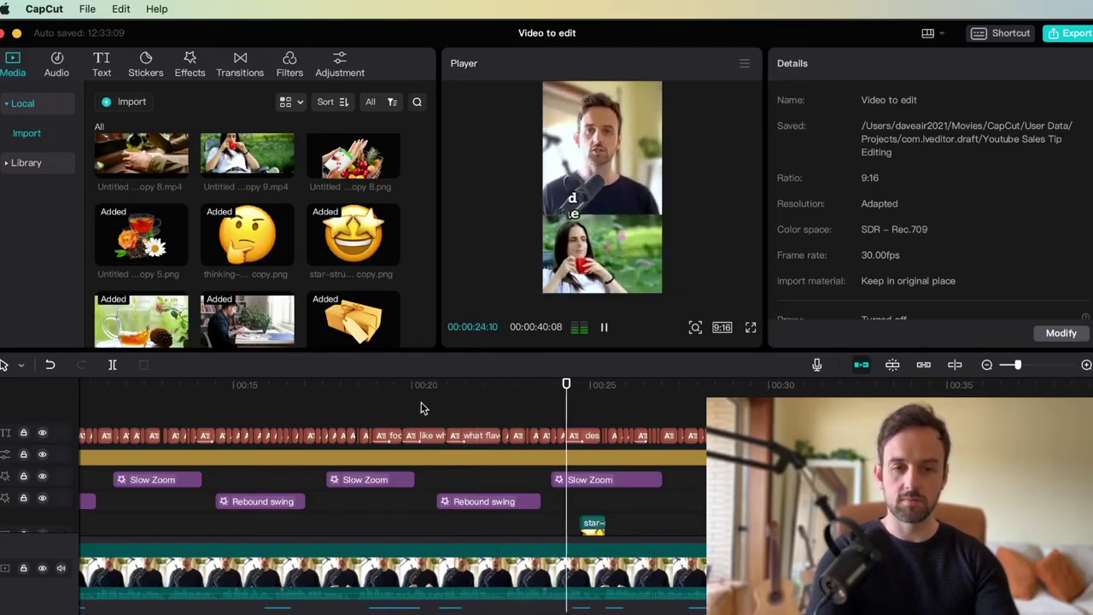
# - Browse the trending text templates and place SUPER DELICIOUS!! on a new track at the start of the timeline, about 00:00:00:14
pyautogui.press('space')
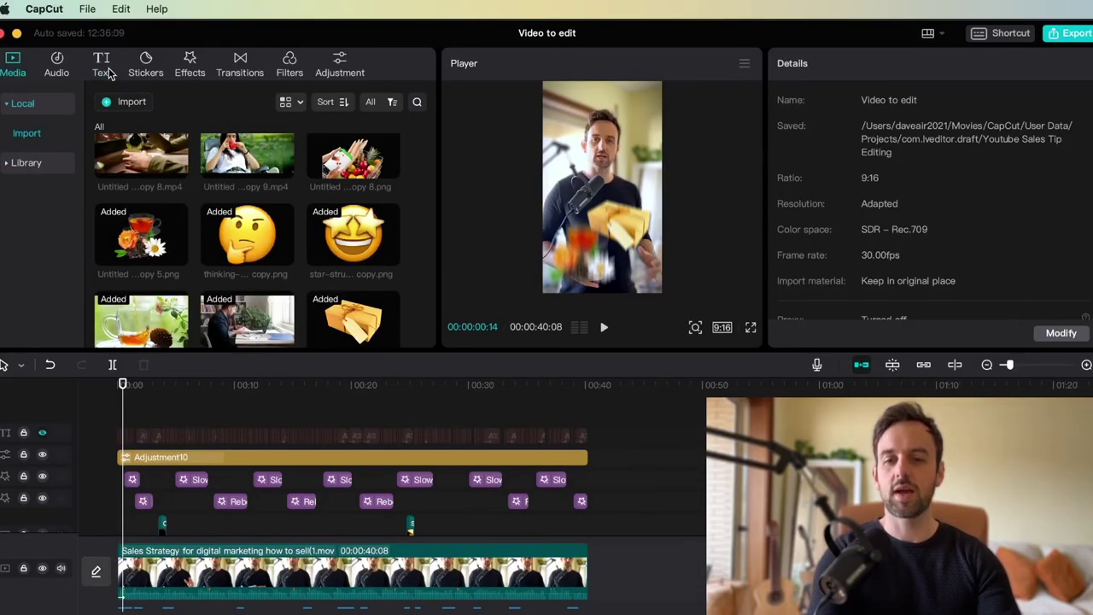
pyautogui.click(103, 66)
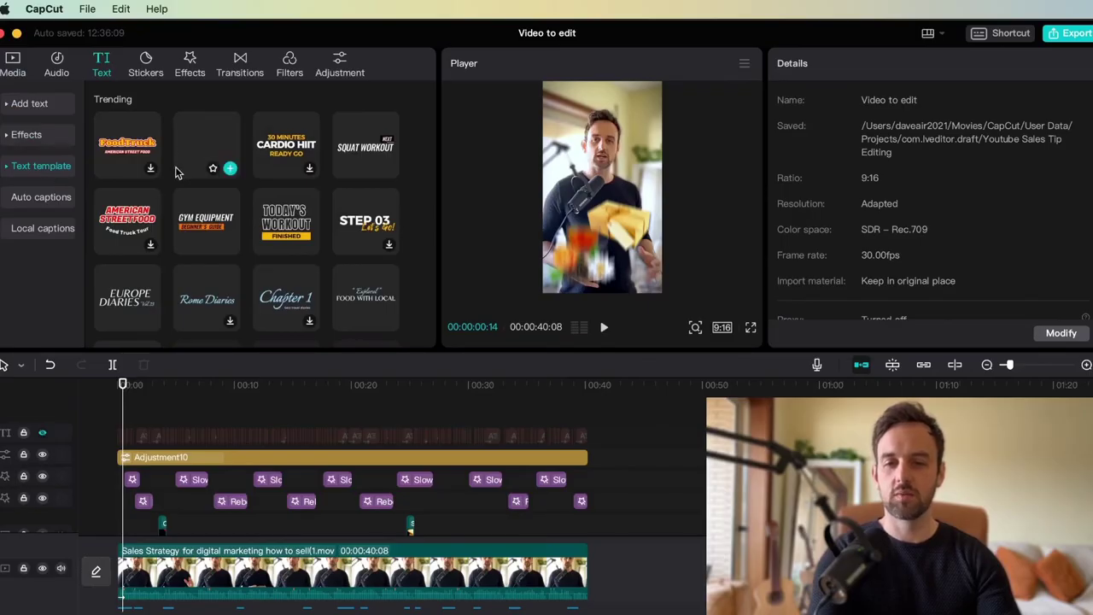
pyautogui.moveTo(277, 239)
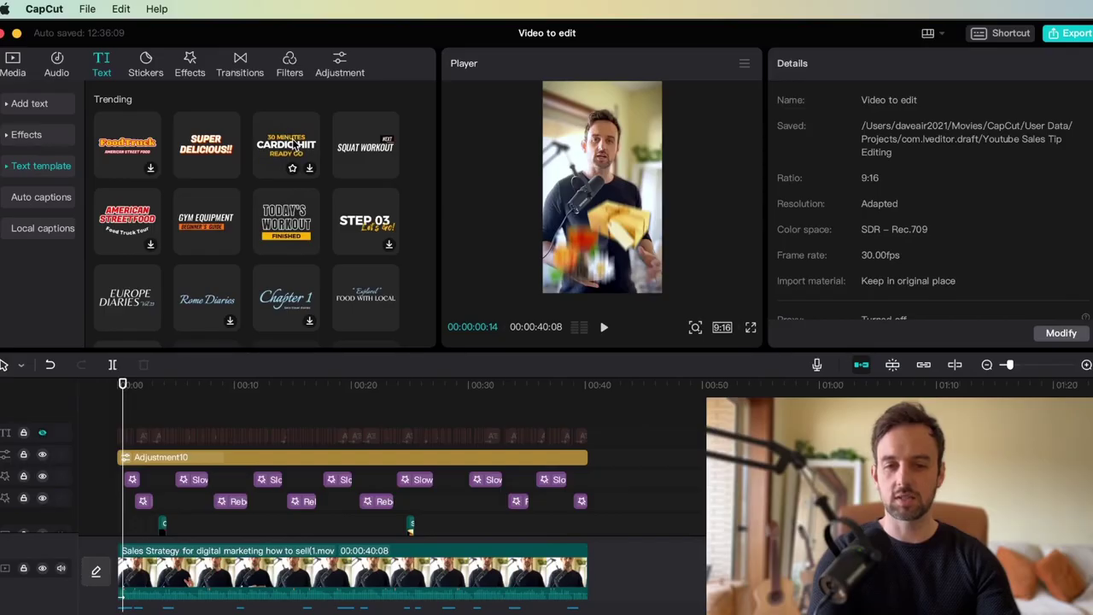
pyautogui.moveTo(282, 213)
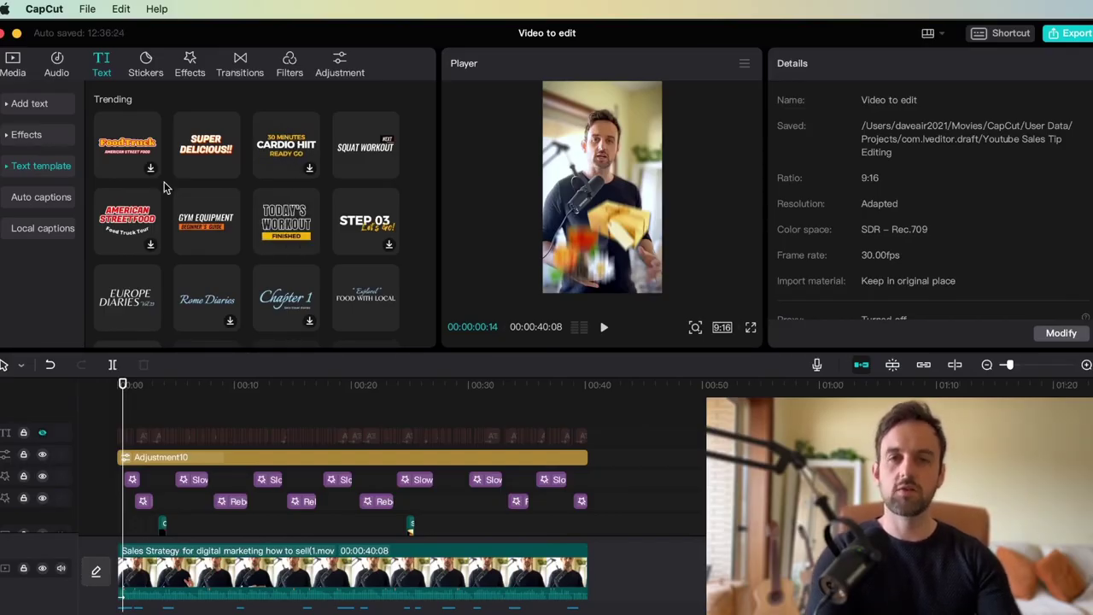
pyautogui.moveTo(195, 224)
pyautogui.moveTo(111, 214)
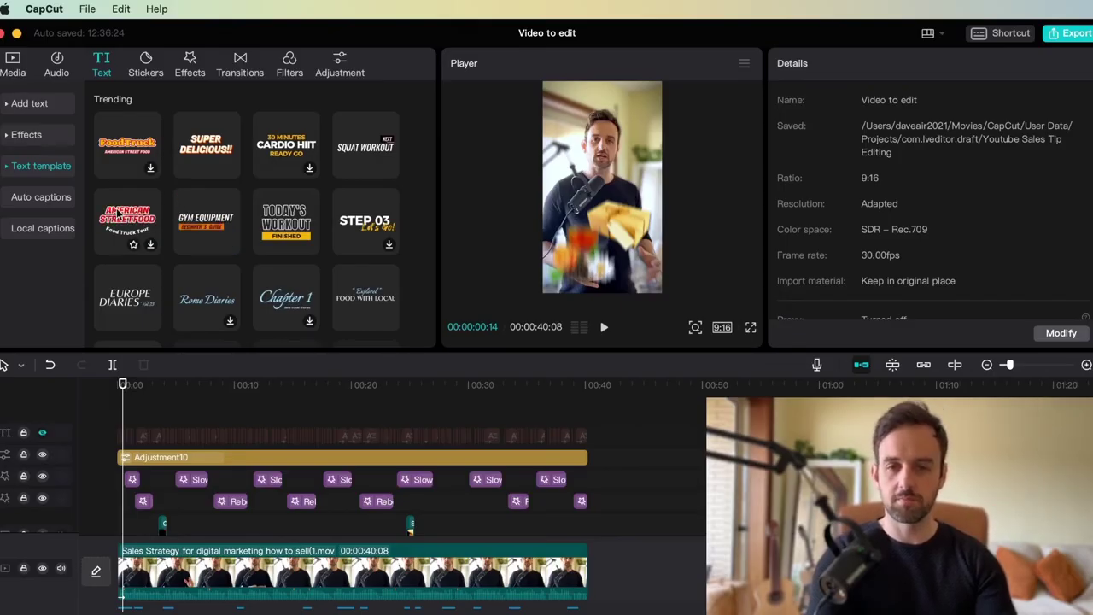
pyautogui.scroll(-15, 117, 213)
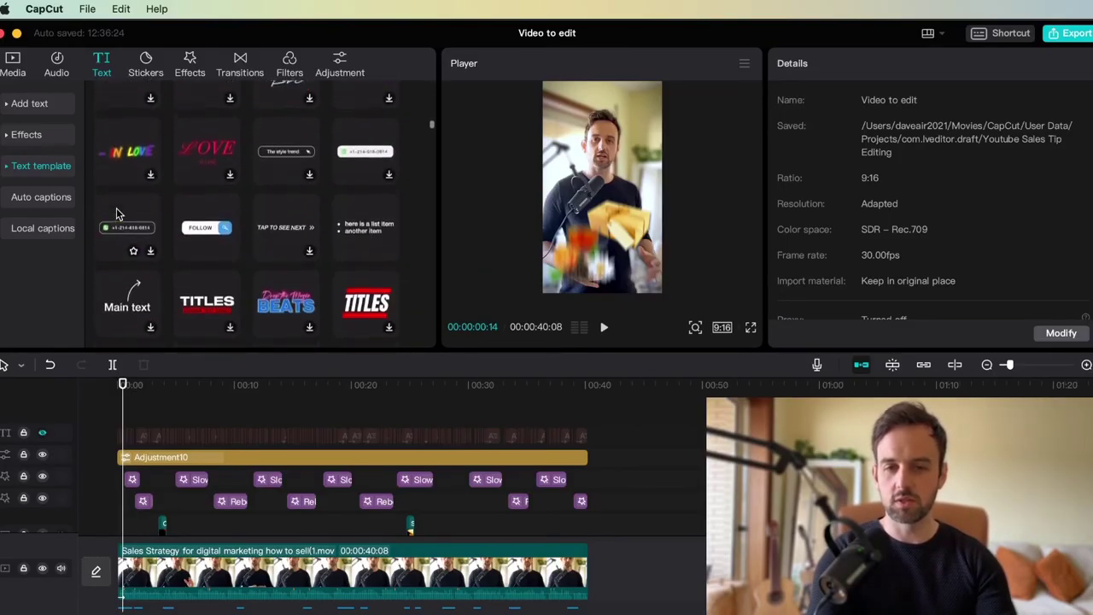
pyautogui.scroll(-20, 117, 213)
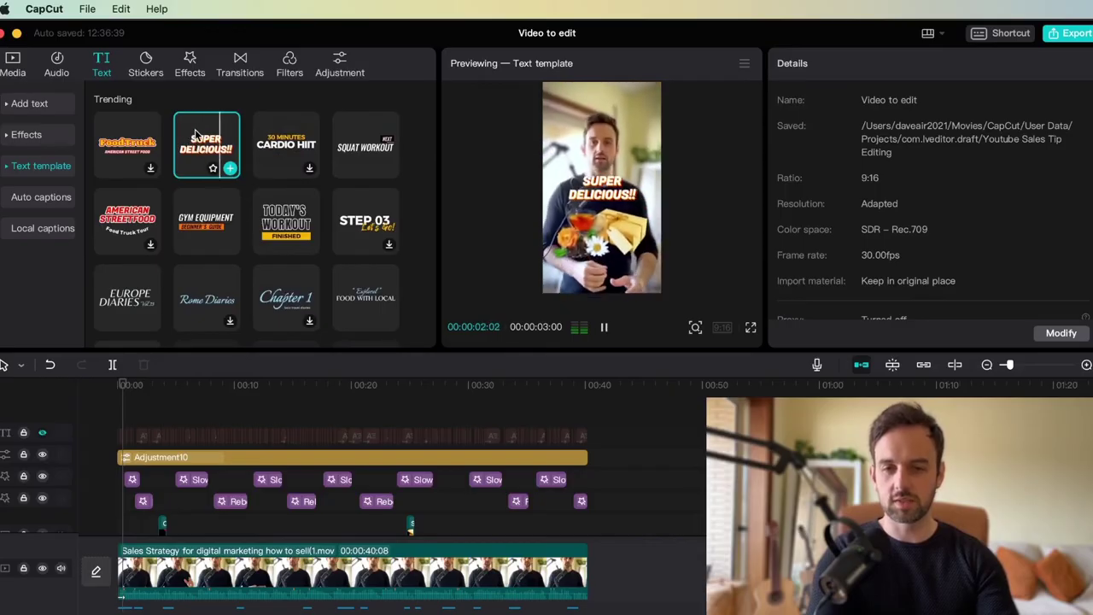
pyautogui.moveTo(198, 170); pyautogui.dragTo(124, 412)
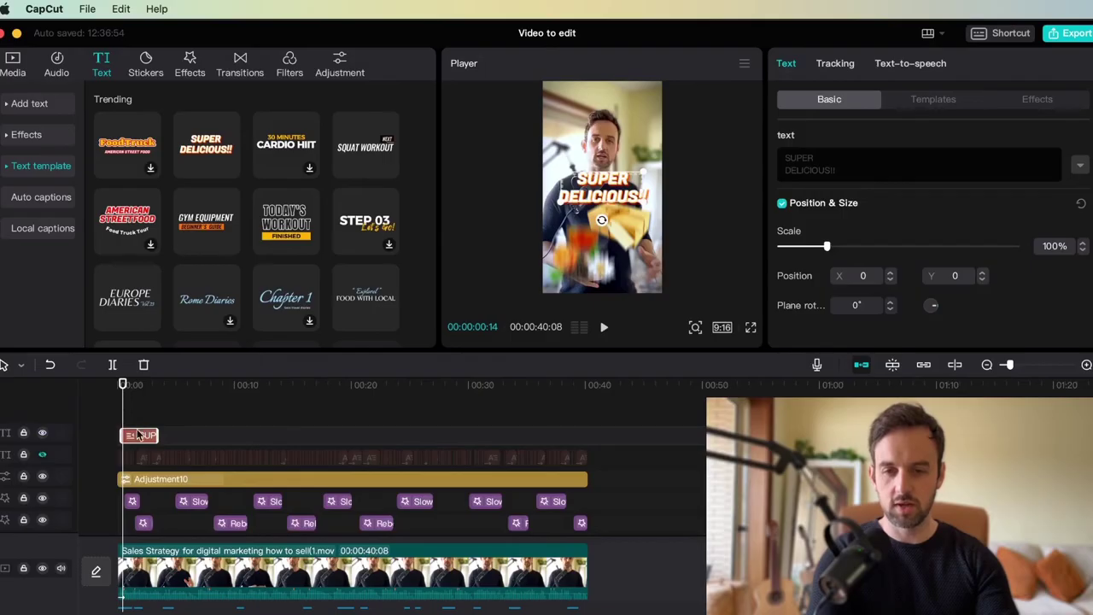
# - Replace the text template's wording with "Test" on the first line and "TEST!!" on the second
pyautogui.doubleClick(830, 159)
pyautogui.write('Test')
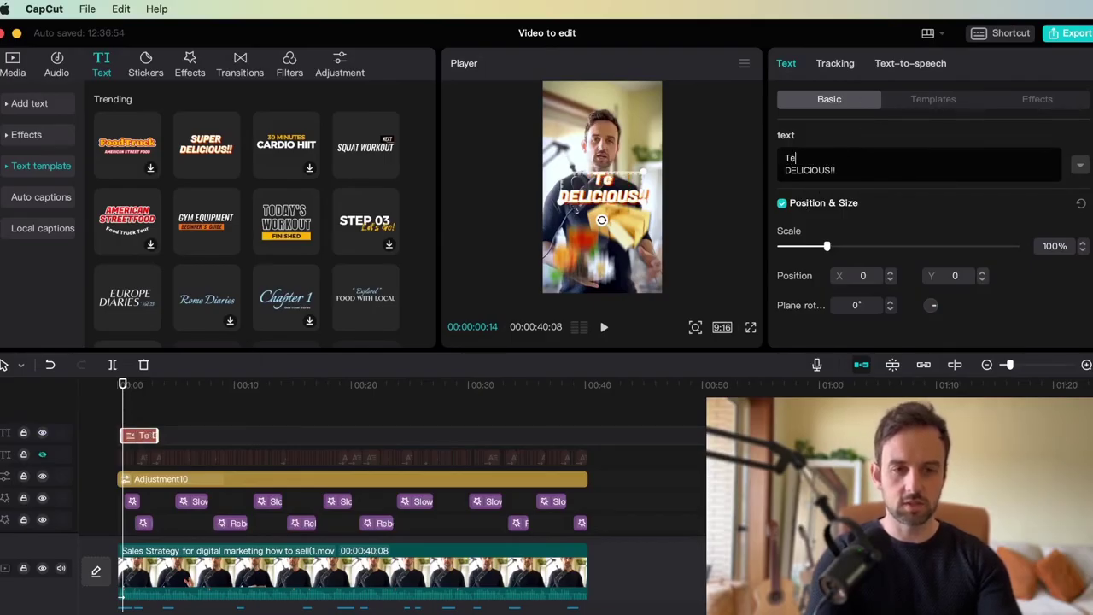
pyautogui.doubleClick(811, 170)
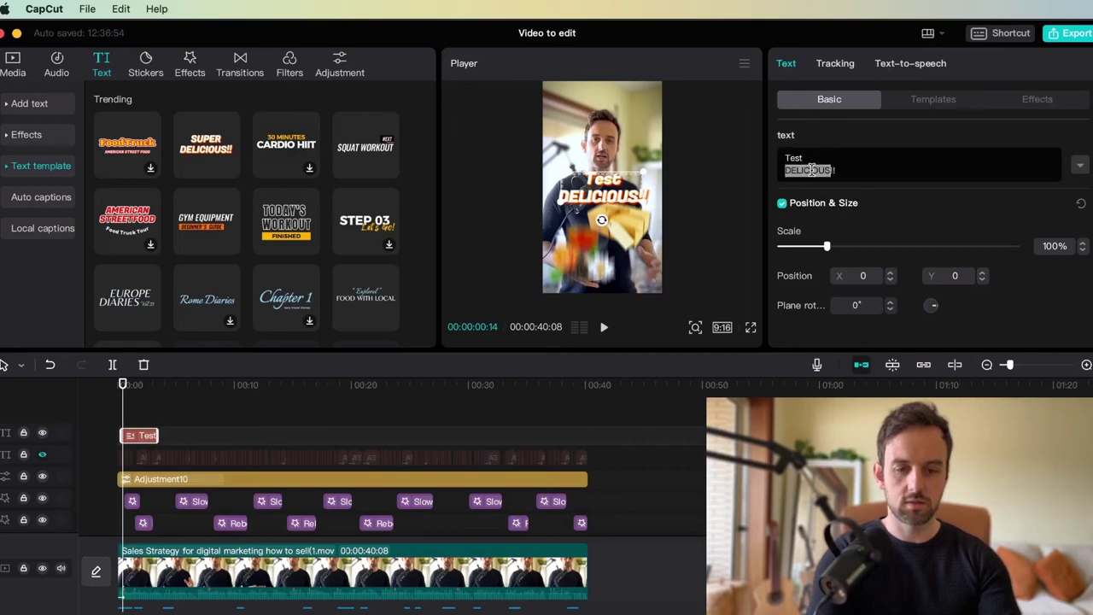
pyautogui.write('TEST')
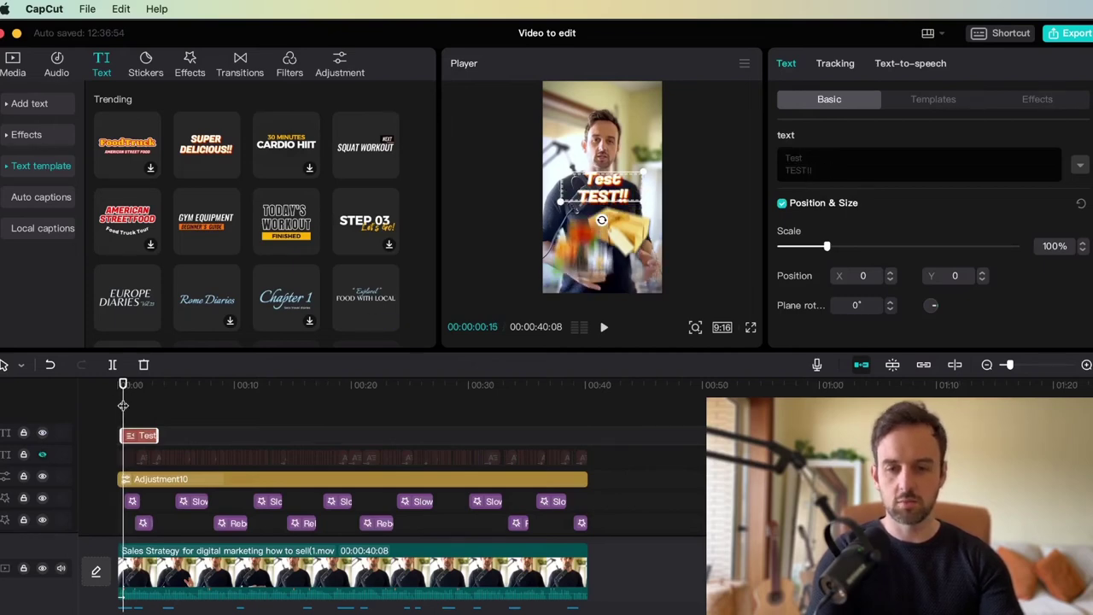
# - Play the opening with the Test text template, and enlarge the text to about 166% at X -87, Y 267
pyautogui.click(108, 404)
pyautogui.press('space')
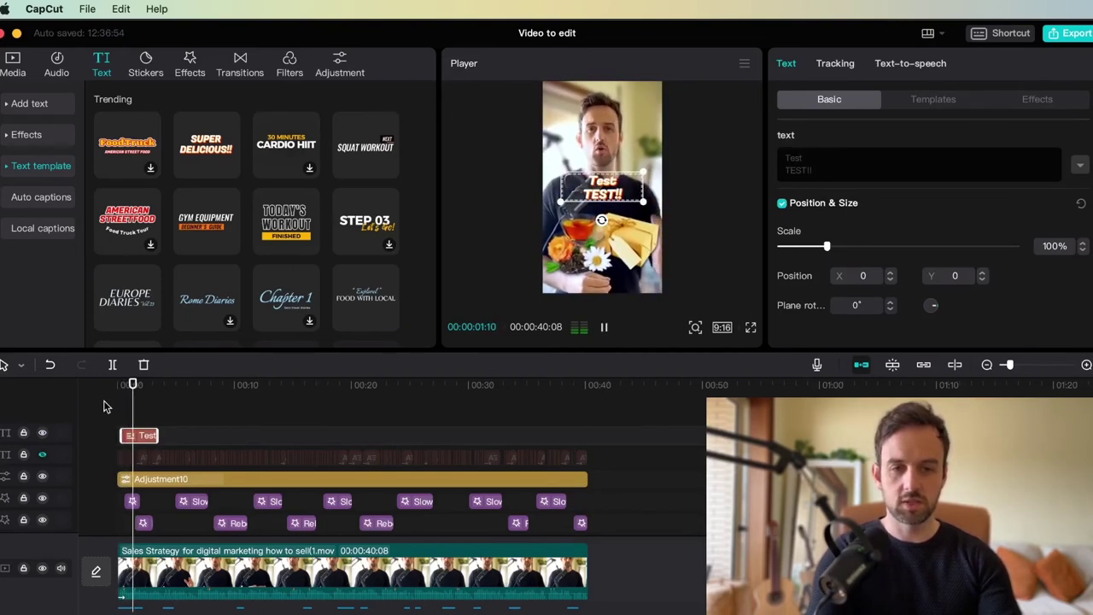
pyautogui.press('space')
pyautogui.moveTo(645, 175)
pyautogui.mouseDown()
pyautogui.moveTo(661, 160)
pyautogui.moveTo(628, 166)
pyautogui.mouseUp()
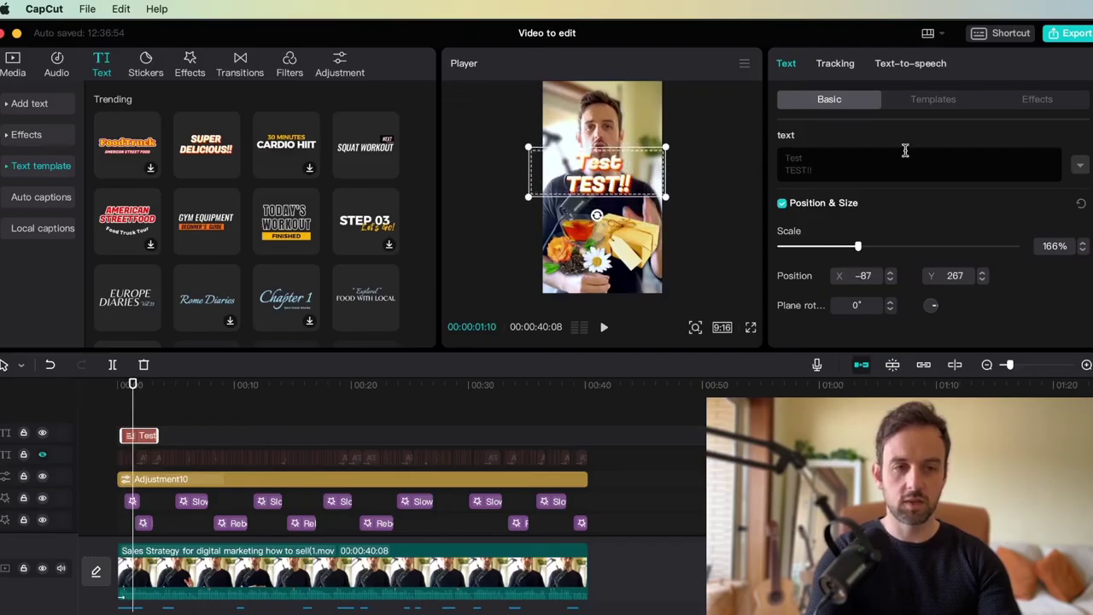
pyautogui.click(596, 132)
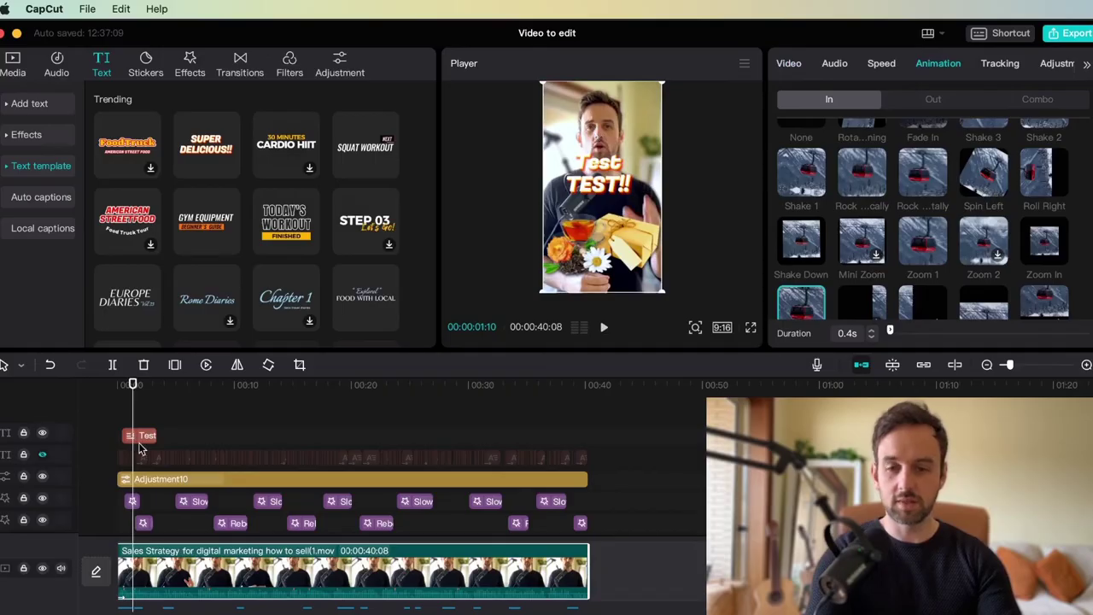
# - Scrub through the Test text template to about 00:00:01:17 and delete the template
pyautogui.click(146, 438)
pyautogui.moveTo(132, 413); pyautogui.dragTo(135, 414)
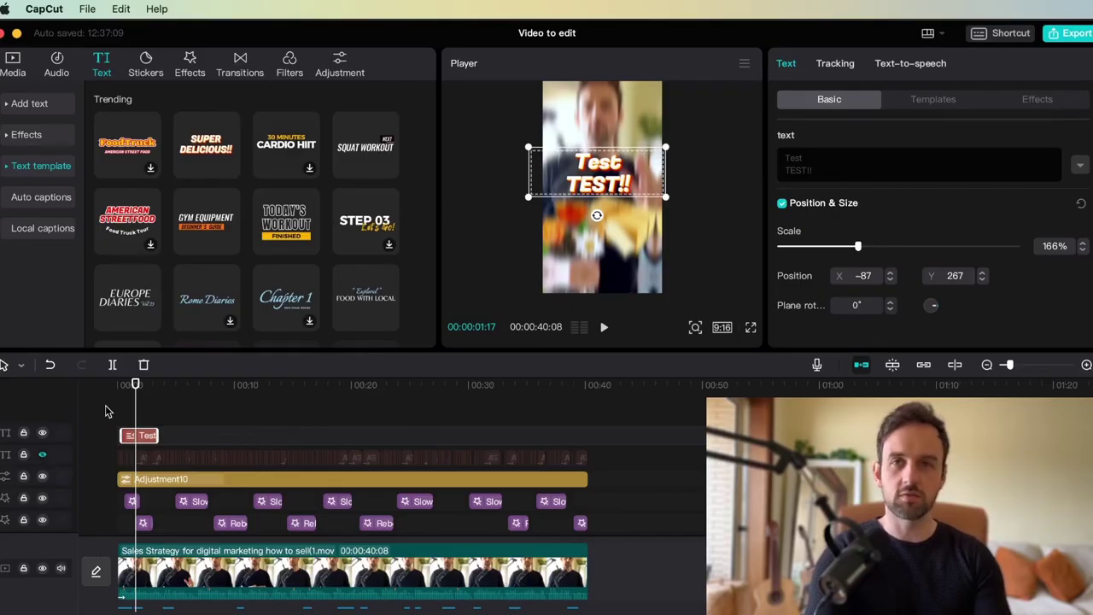
pyautogui.press('Delete')
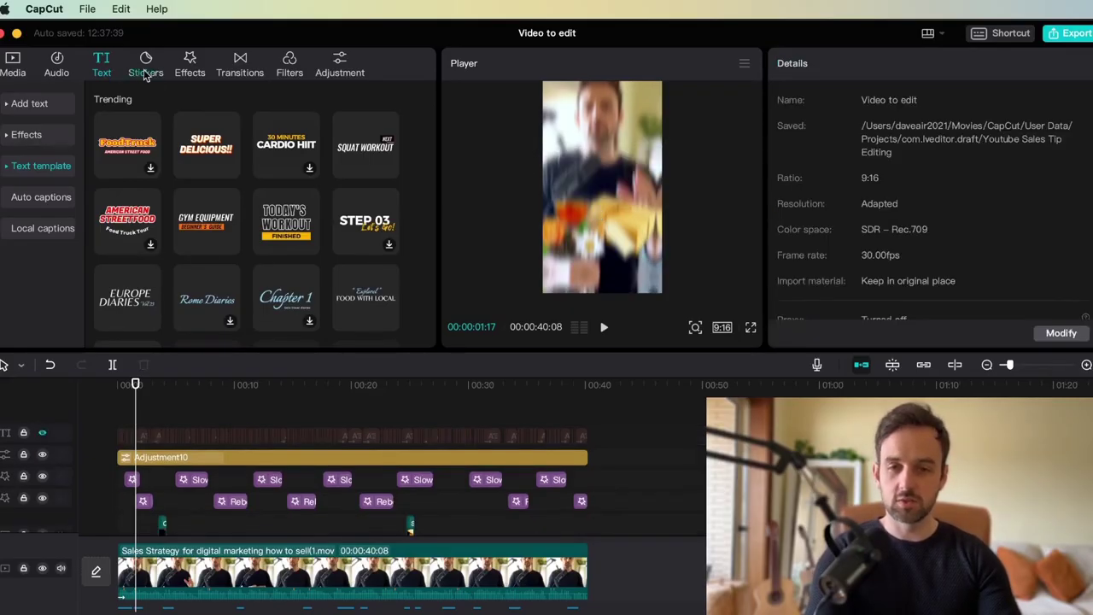
# - Place the red HERE arrow sticker from the Emphasis category on the timeline at about 00:00:02:24
pyautogui.click(147, 59)
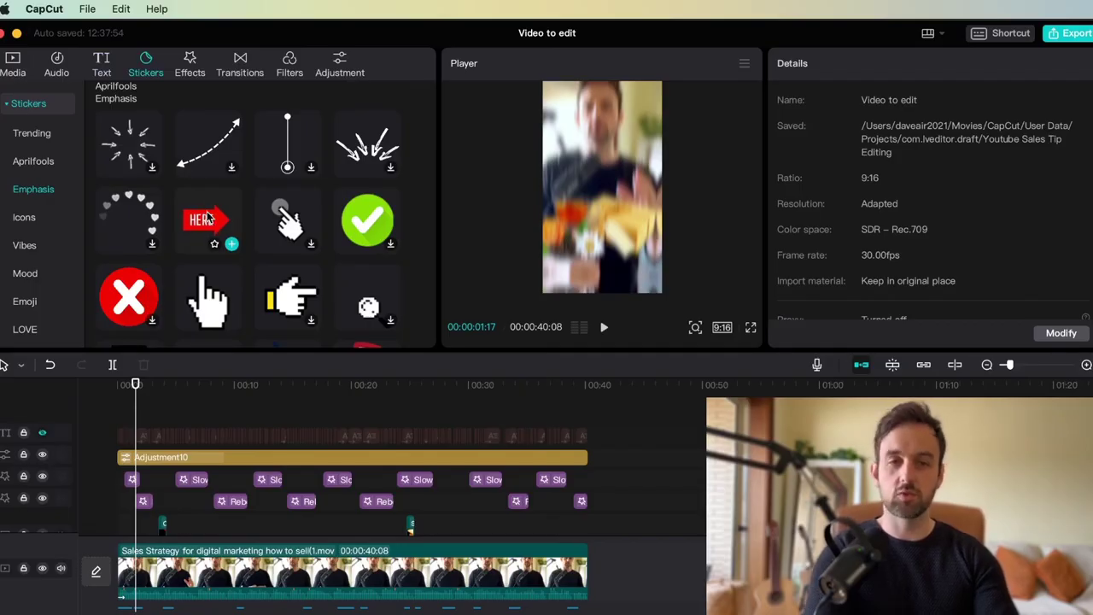
pyautogui.scroll(3, 218, 217)
pyautogui.scroll(-3, 218, 216)
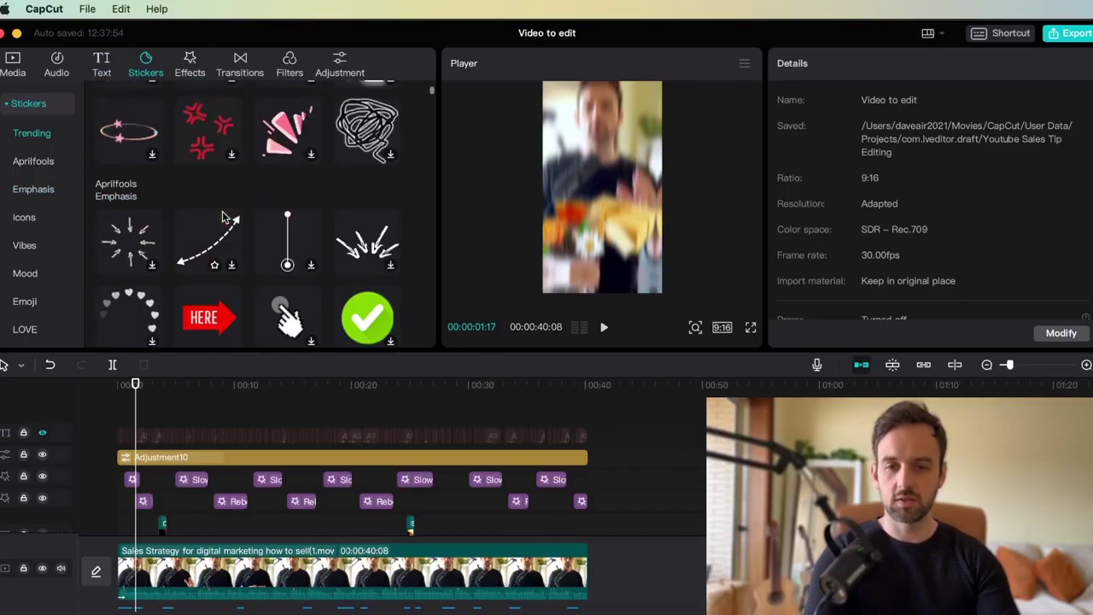
pyautogui.moveTo(204, 211); pyautogui.dragTo(147, 415)
pyautogui.click(149, 415)
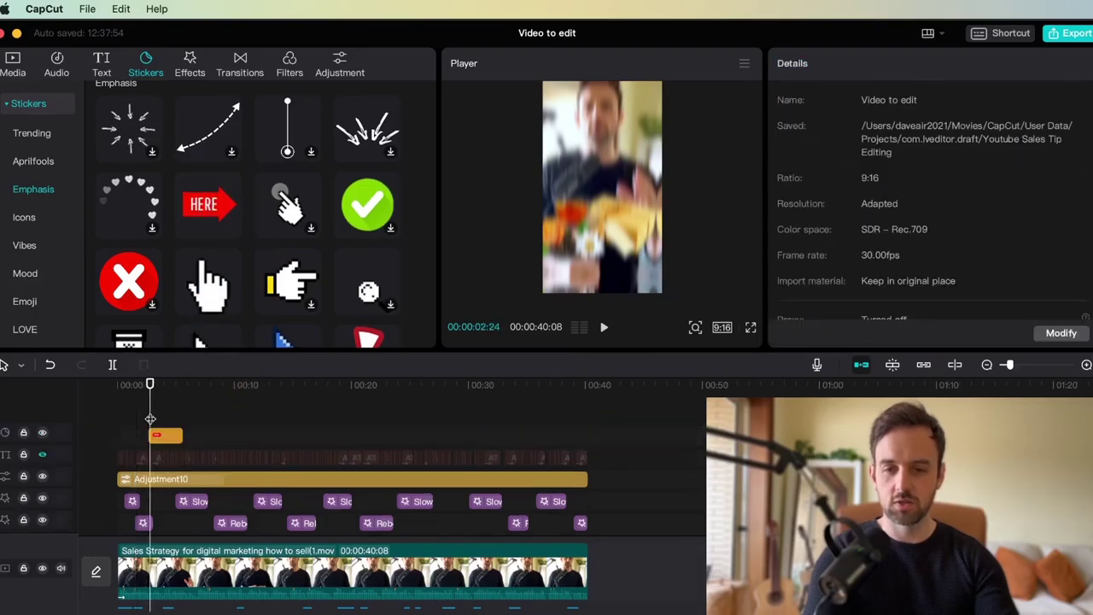
# - Shrink the HERE sticker to 60%, rotate it 120° and position it at X 486, Y 702 beside the face, and play that section
pyautogui.click(610, 192)
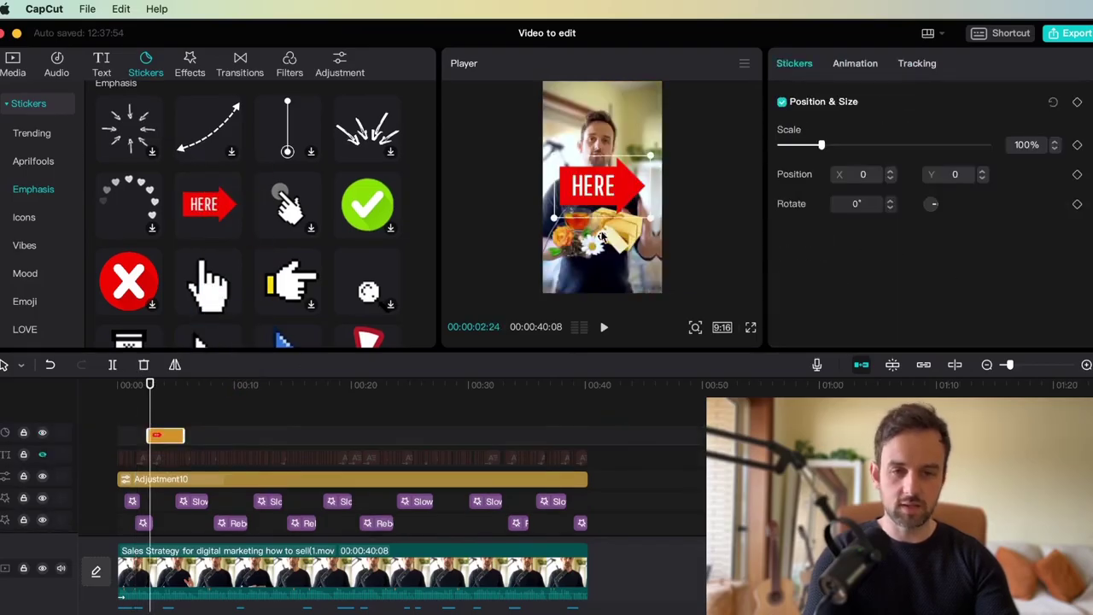
pyautogui.moveTo(602, 237); pyautogui.dragTo(584, 180)
pyautogui.moveTo(650, 173); pyautogui.dragTo(632, 145)
pyautogui.moveTo(643, 150); pyautogui.dragTo(646, 152)
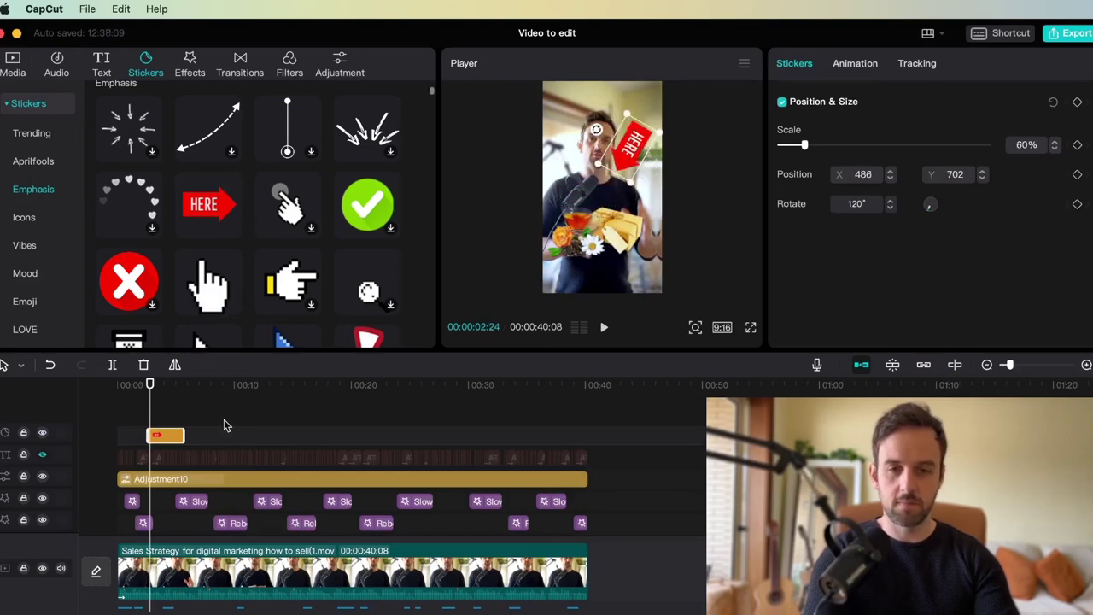
pyautogui.press('space')
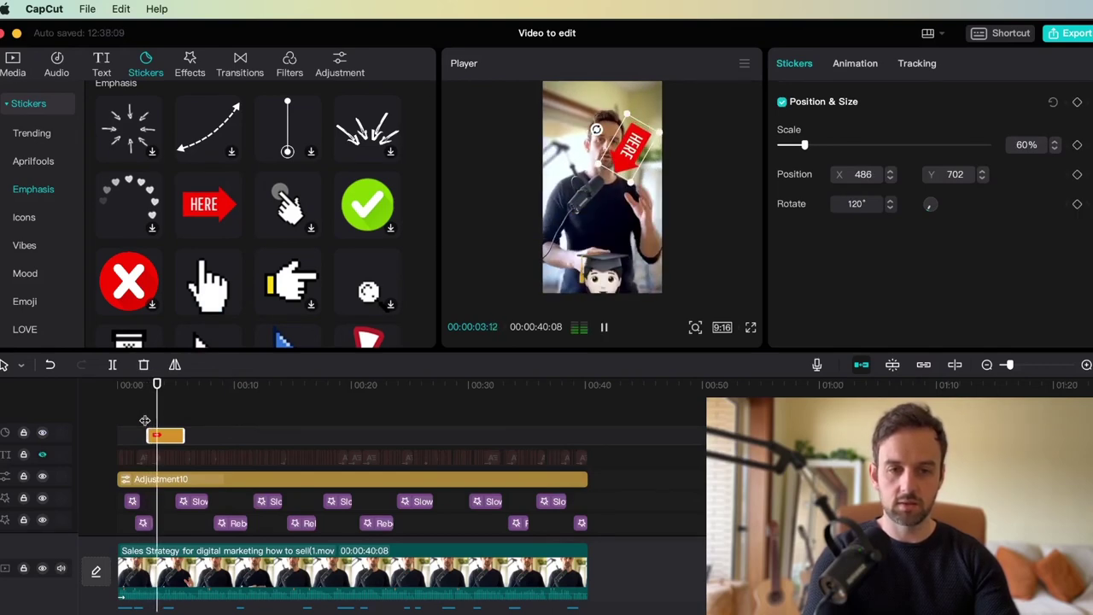
pyautogui.press('space')
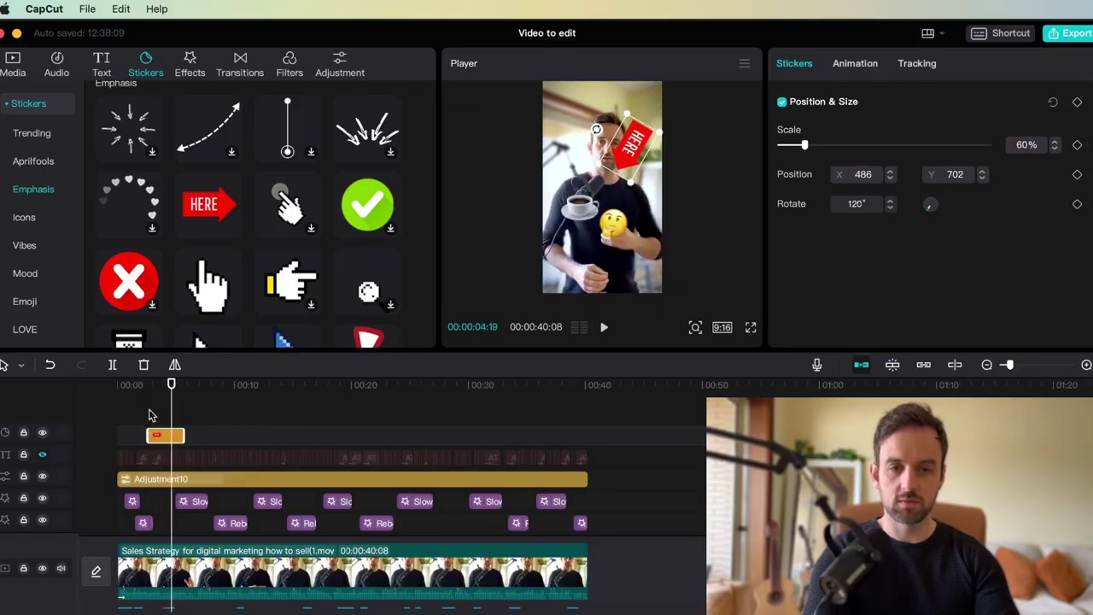
# - Browse the Icons stickers and delete the HERE arrow sticker from the timeline
pyautogui.scroll(-10, 304, 147)
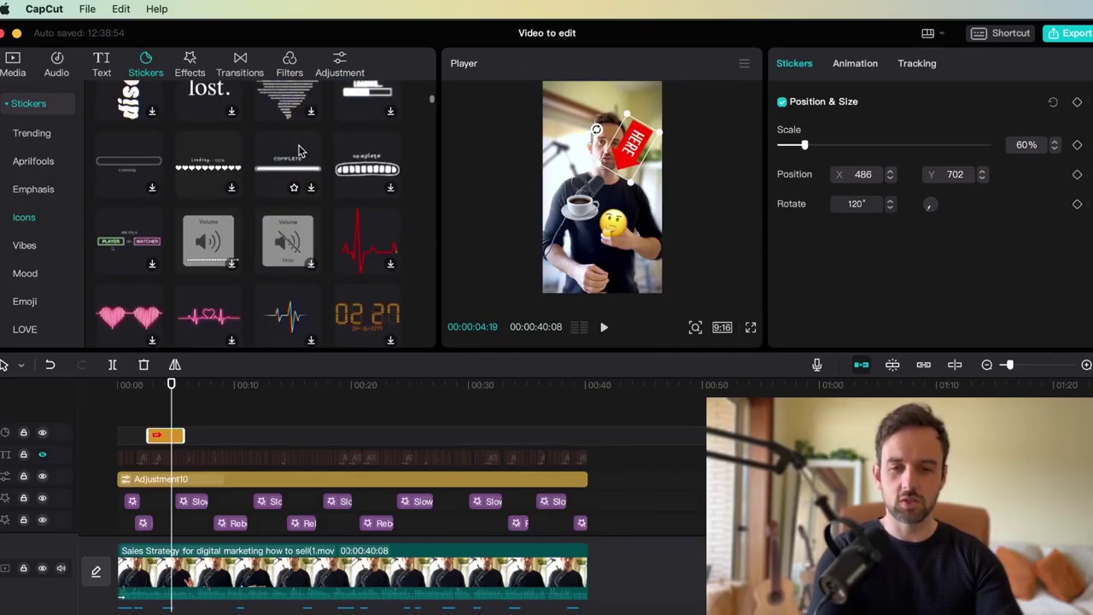
pyautogui.scroll(-2, 274, 237)
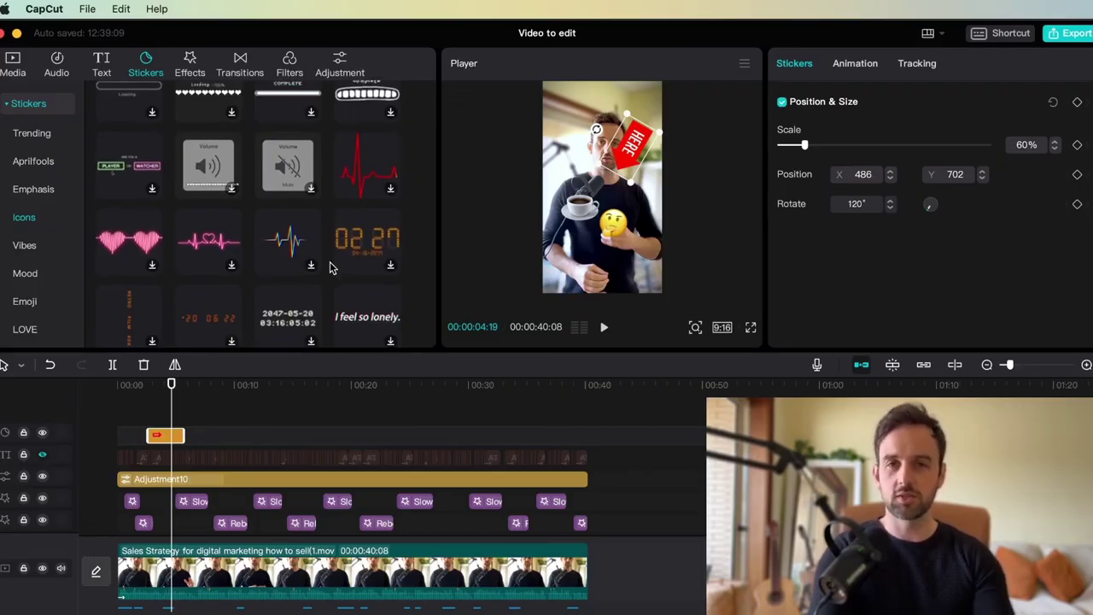
pyautogui.press('Delete')
pyautogui.scroll(1, 209, 129)
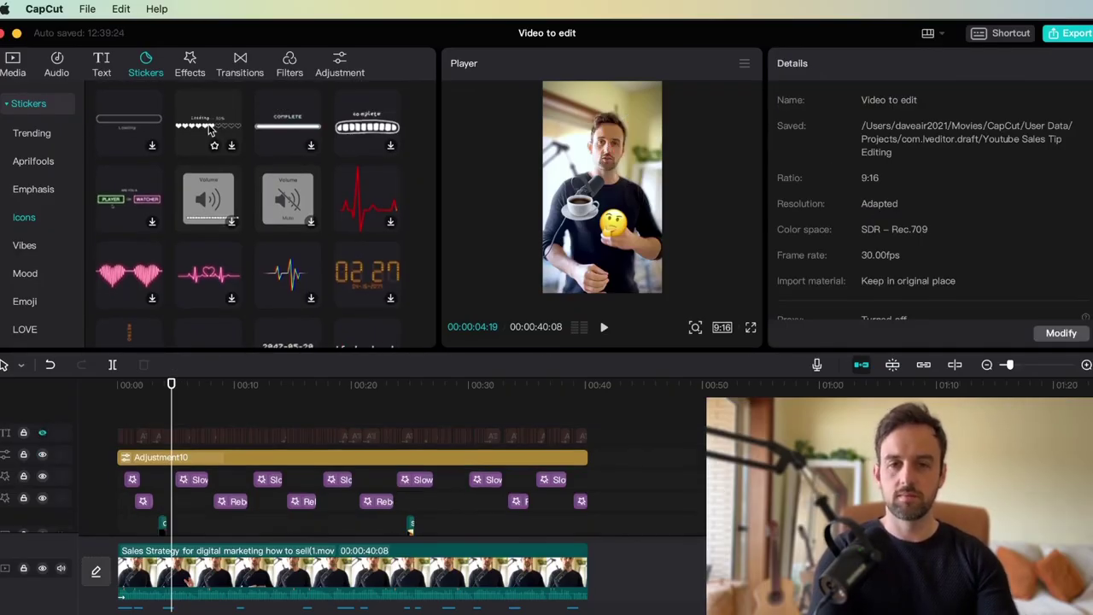
# - Look over the video effects categories and the trending video effects
pyautogui.click(191, 72)
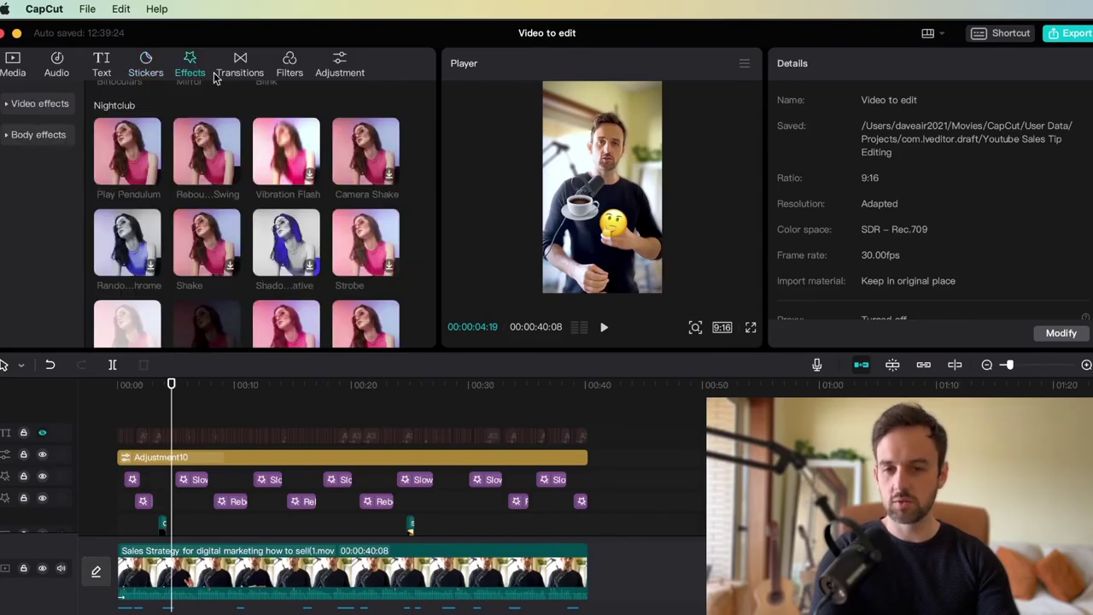
pyautogui.click(7, 108)
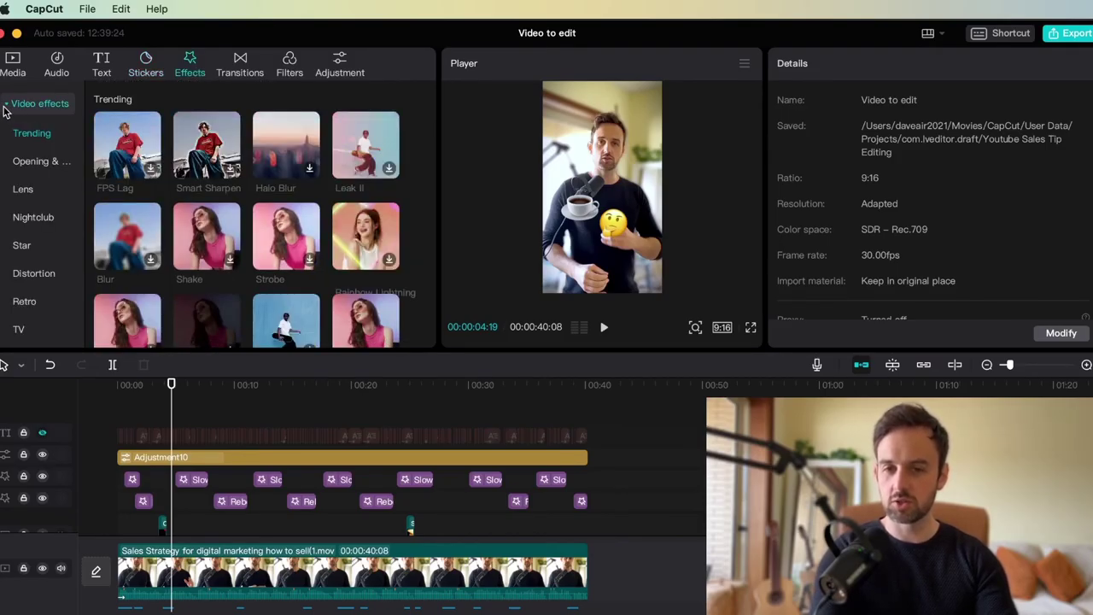
pyautogui.click(7, 108)
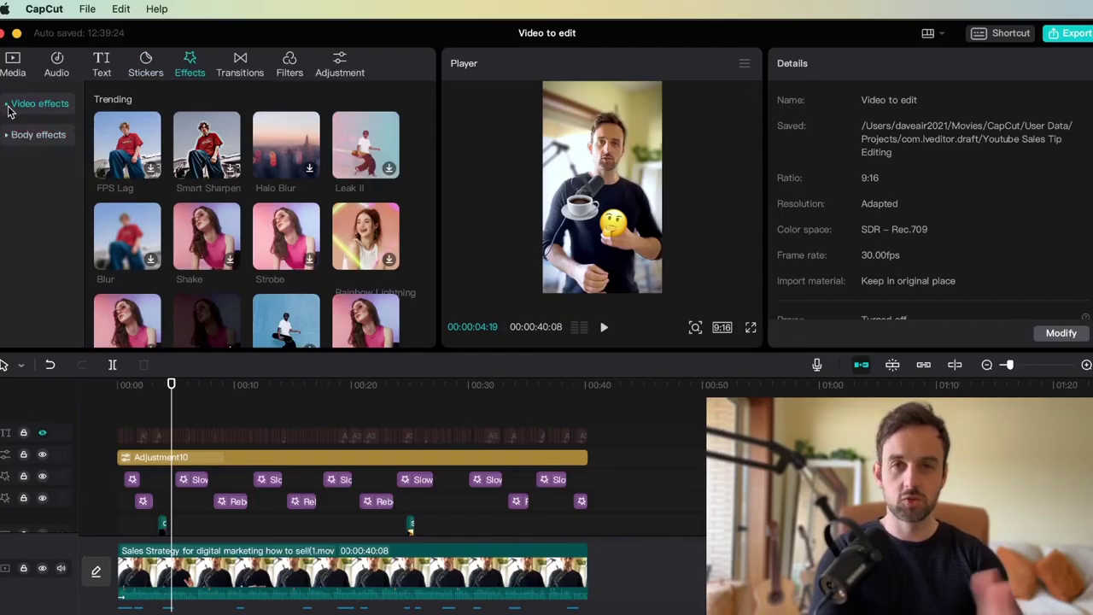
# - Place the Geome...inery body effect from Glowing Lines on a new track at about 00:00:04:19
pyautogui.click(4, 136)
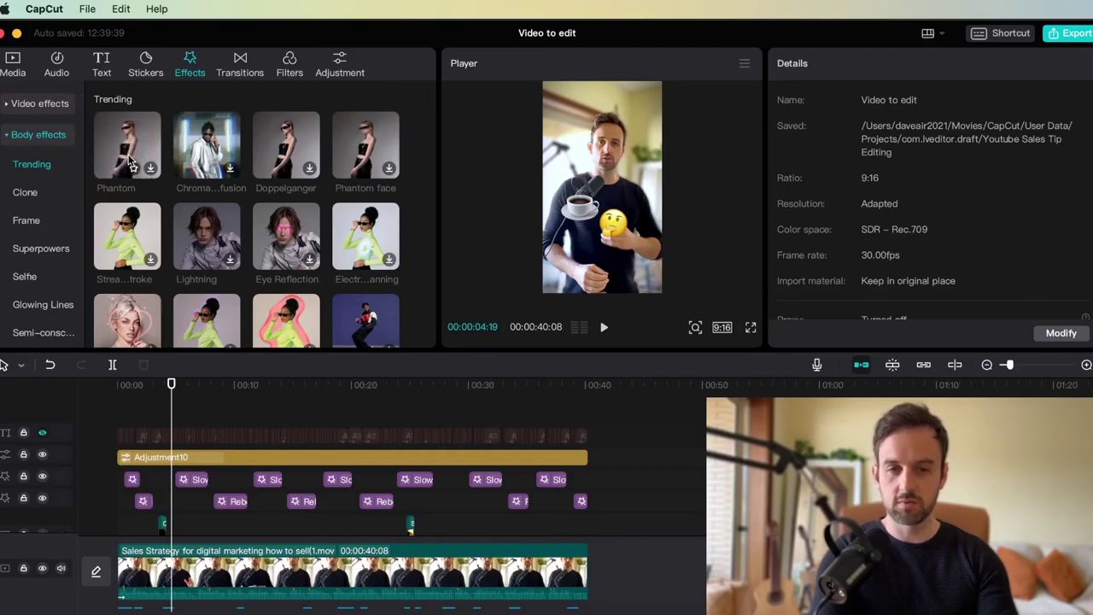
pyautogui.scroll(-10, 197, 205)
pyautogui.moveTo(274, 229); pyautogui.dragTo(174, 426)
# - Play the section with the Geometric Machinery body effect full screen, starting from about 00:00:03:13
pyautogui.click(163, 413)
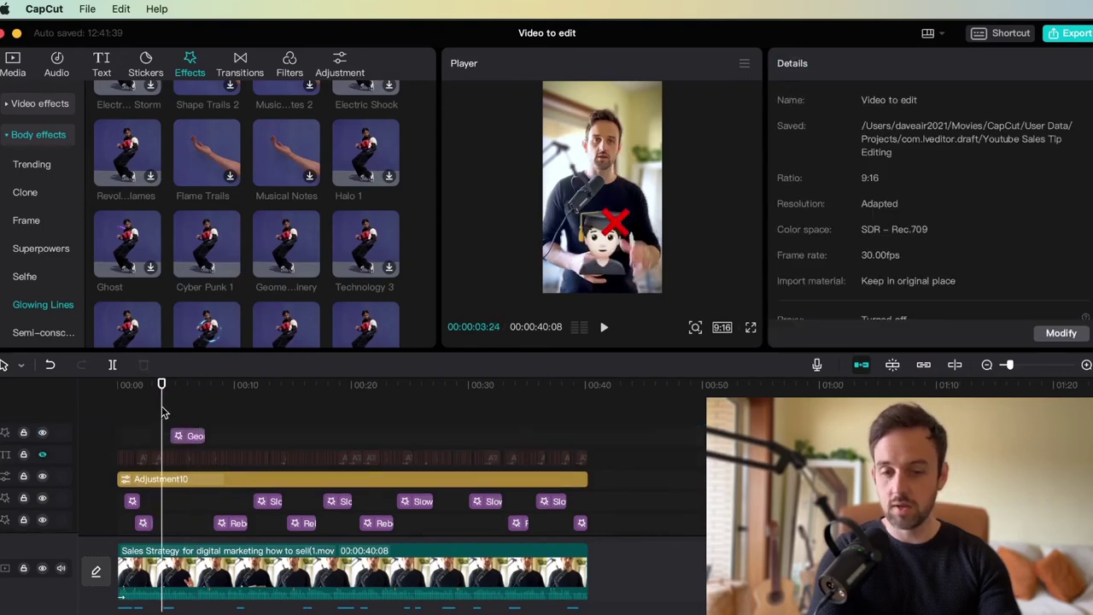
pyautogui.click(751, 328)
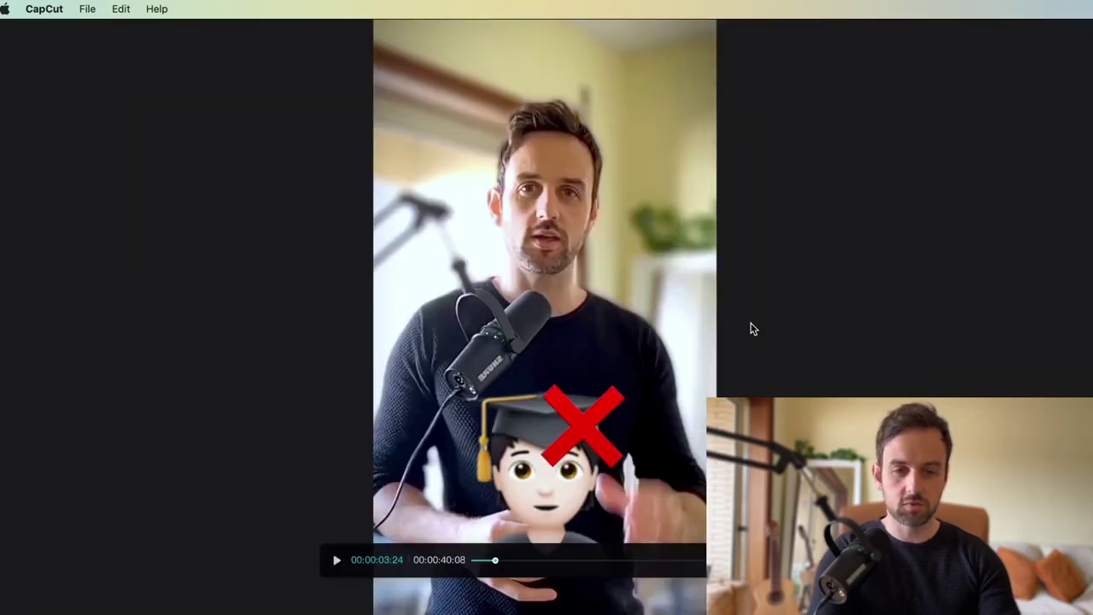
pyautogui.press('Escape')
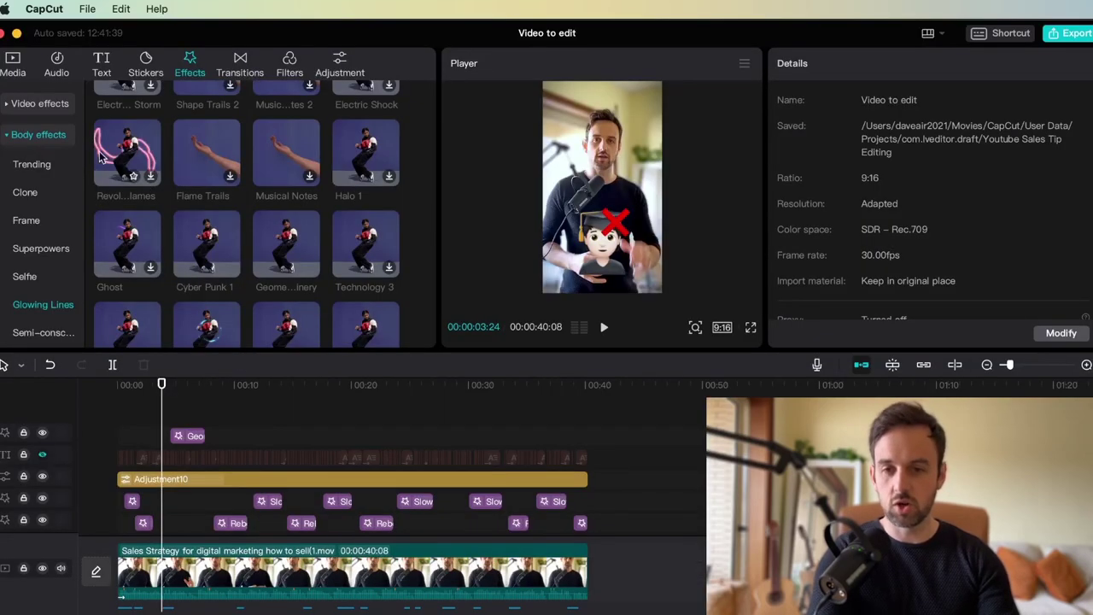
pyautogui.scroll(-2, 282, 214)
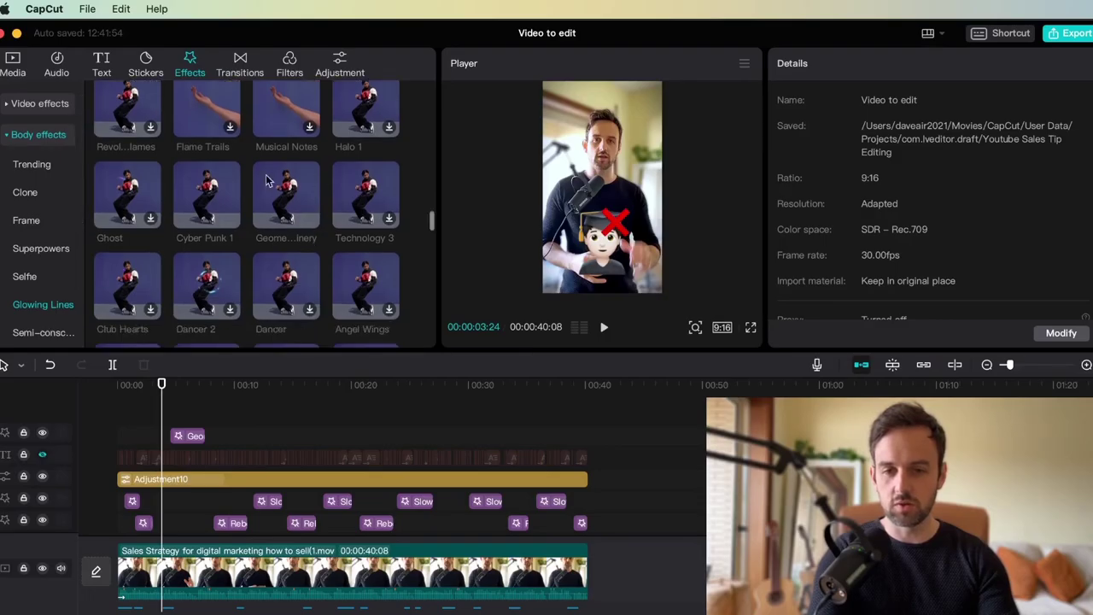
pyautogui.click(157, 509)
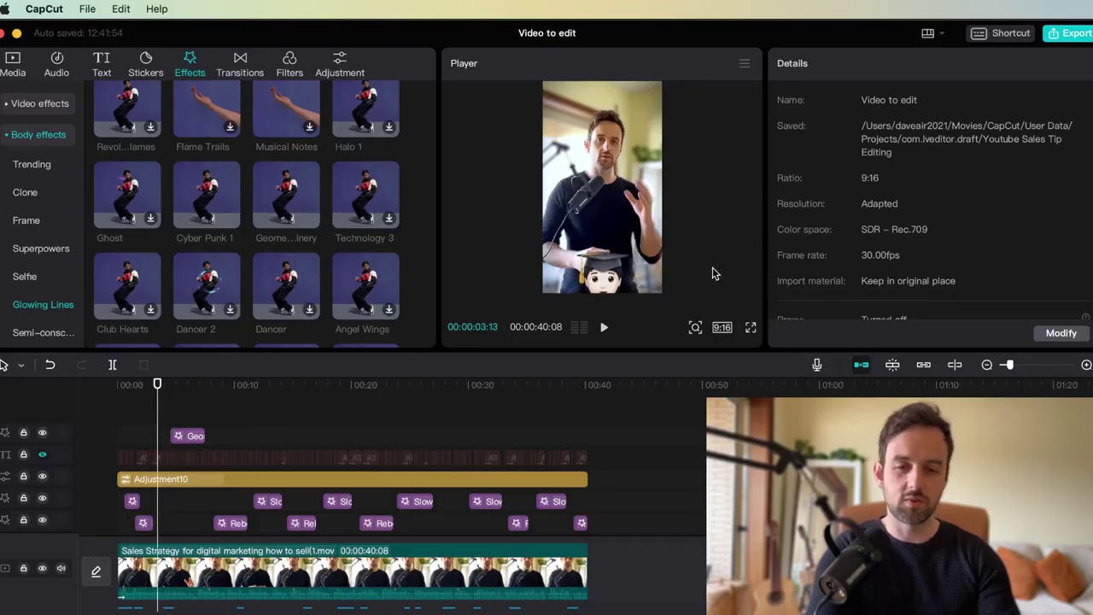
pyautogui.click(752, 328)
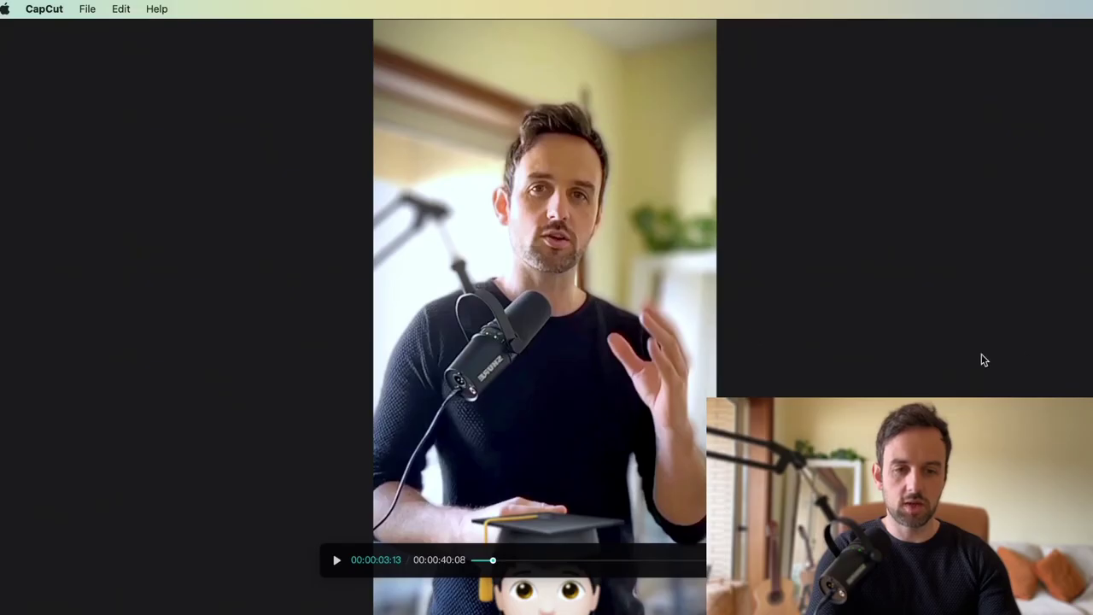
pyautogui.press('space')
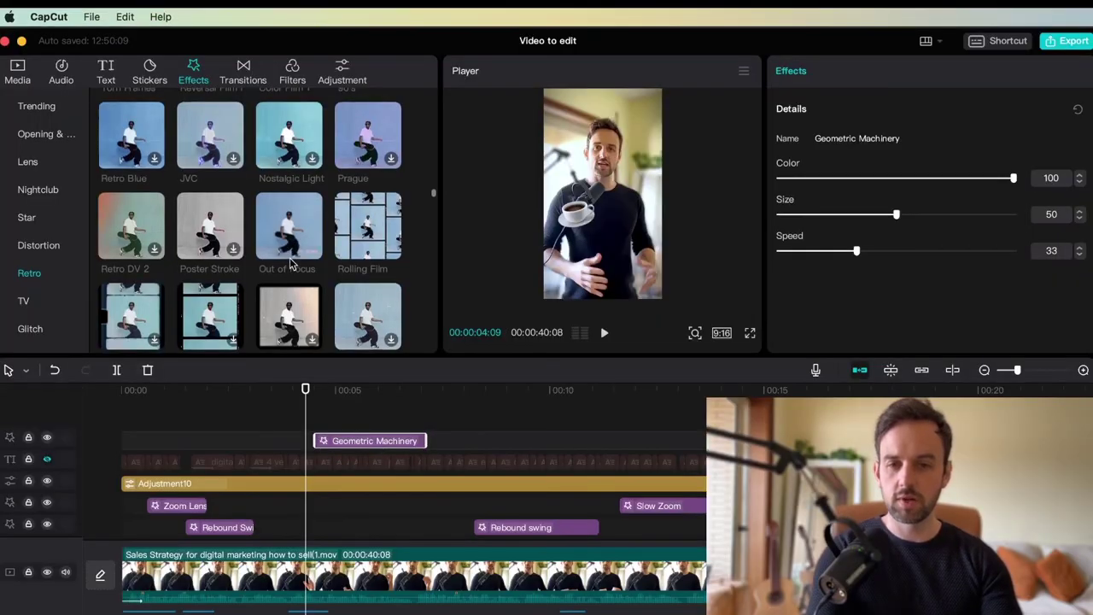
# - Add the Rolling Film effect from the Retro video effects to the timeline and delete the Geometric Machinery effect
pyautogui.moveTo(368, 250)
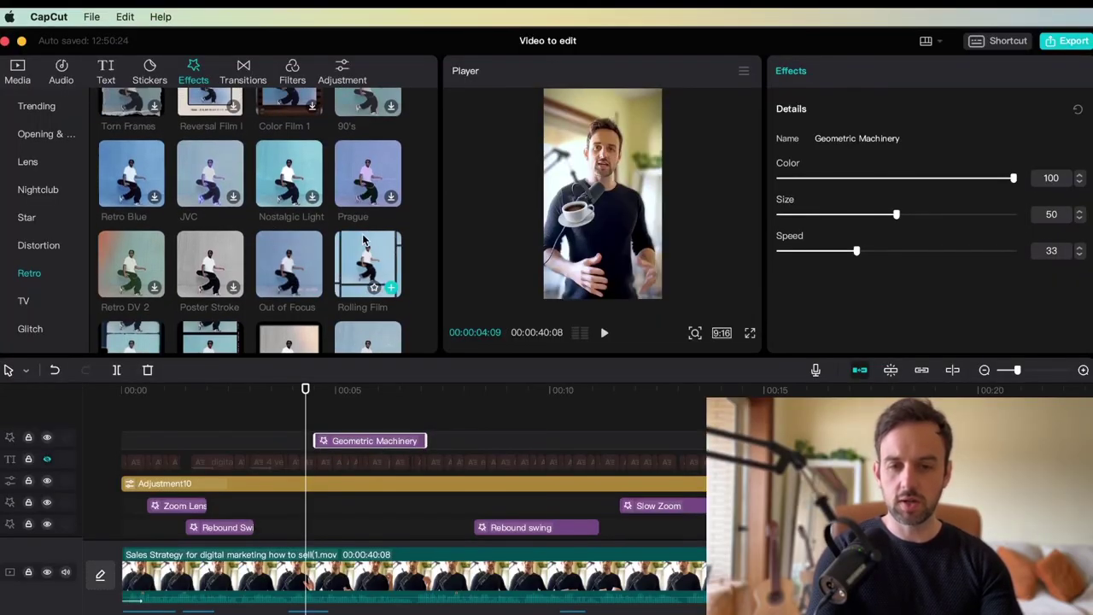
pyautogui.click(367, 249)
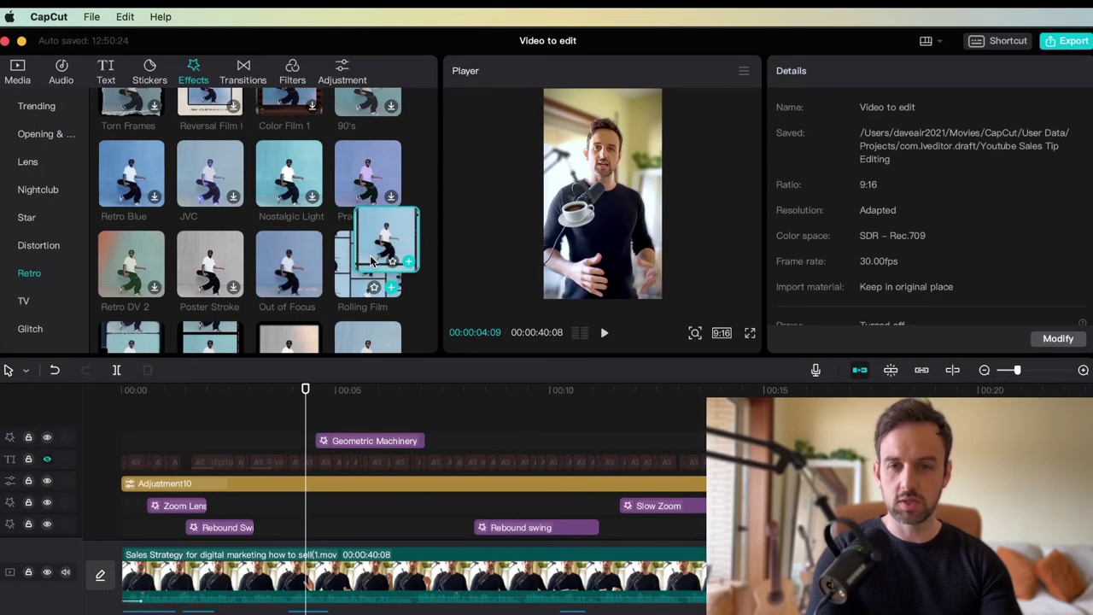
pyautogui.scroll(2, 30, 205)
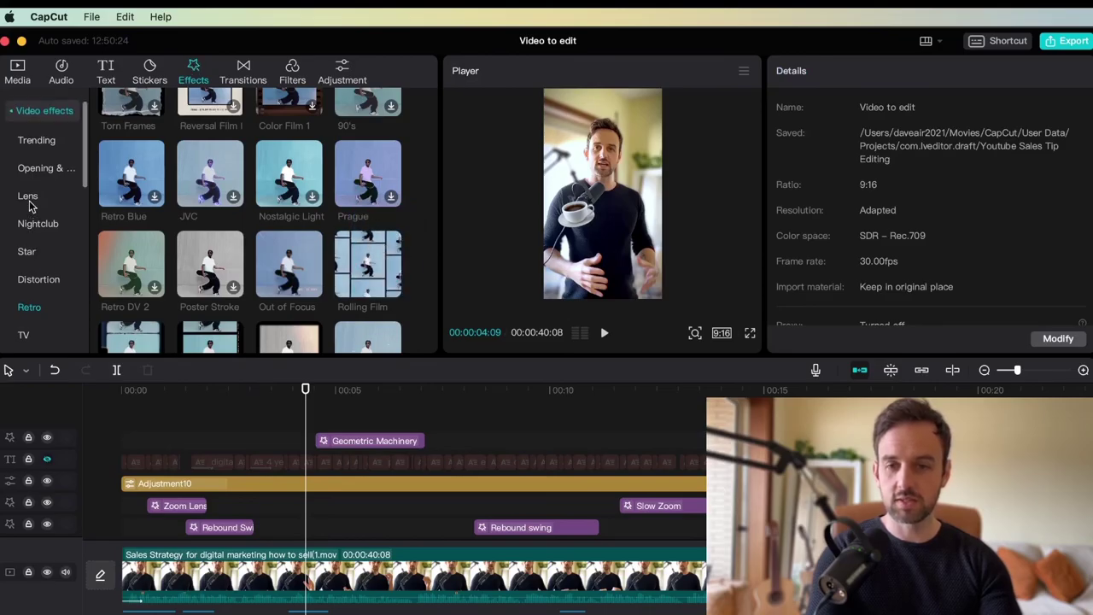
pyautogui.scroll(-3, 59, 234)
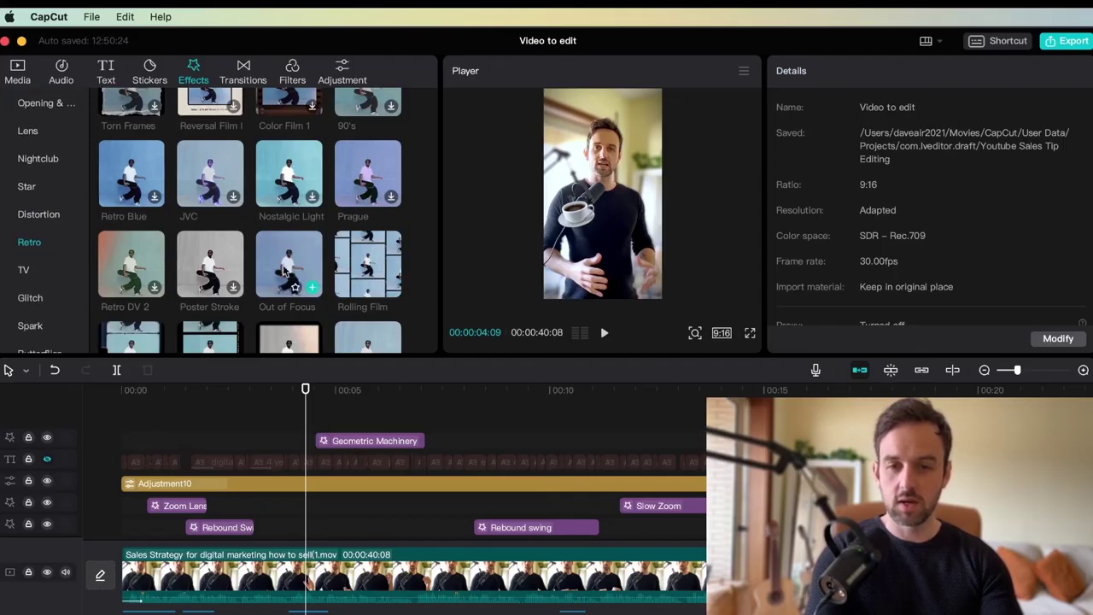
pyautogui.moveTo(358, 252)
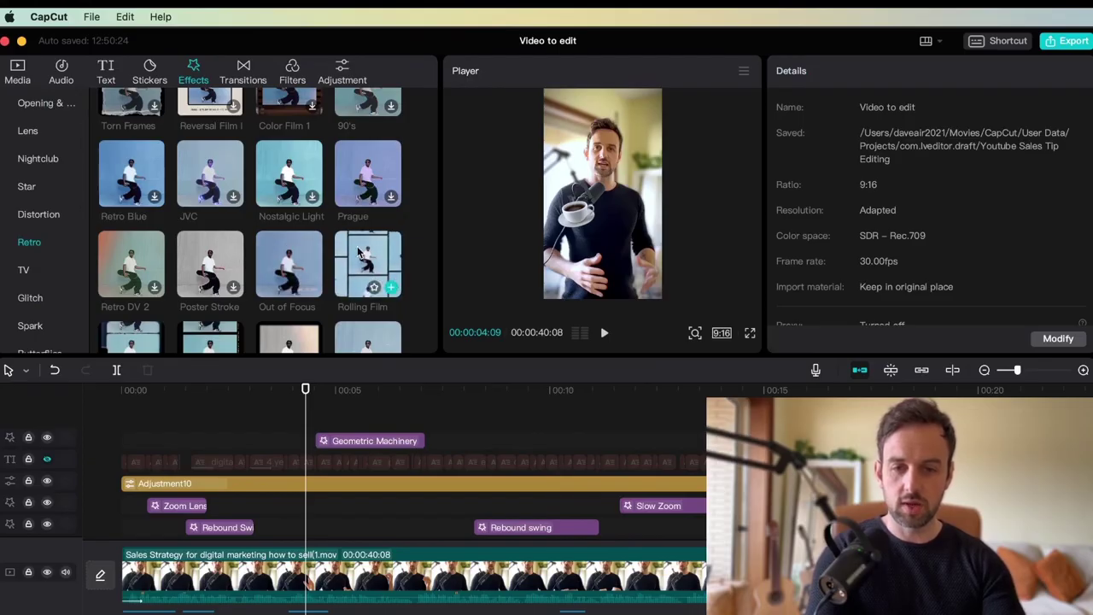
pyautogui.moveTo(358, 252); pyautogui.dragTo(239, 443)
pyautogui.click(376, 439)
pyautogui.press('Delete')
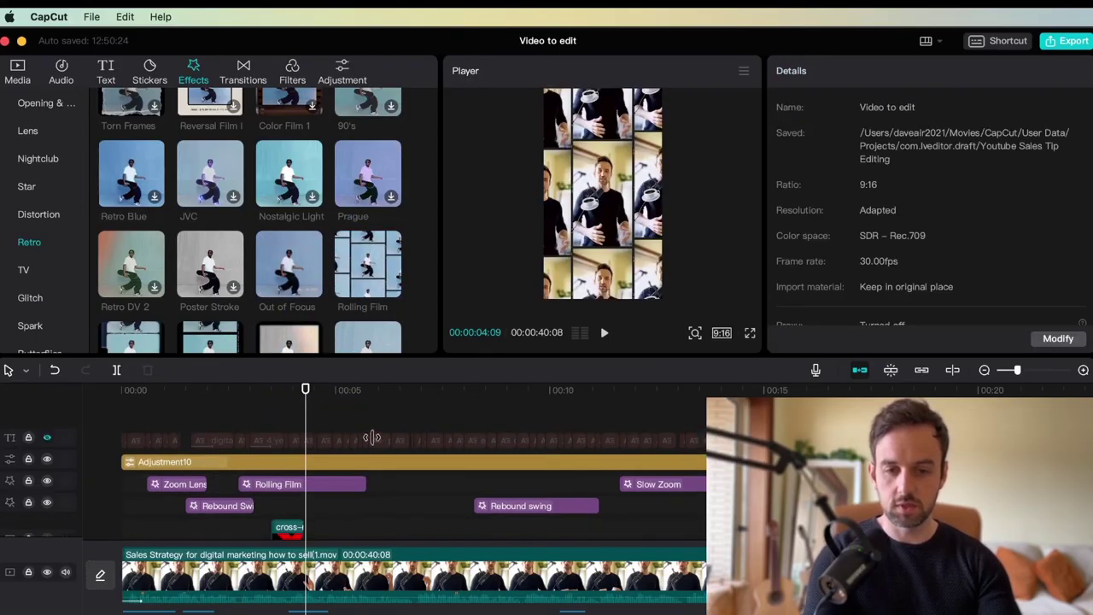
# - Move the Rolling Film effect to its own track above the captions, starting at about 3 seconds, and check frames before and within it
pyautogui.moveTo(338, 484); pyautogui.dragTo(358, 441)
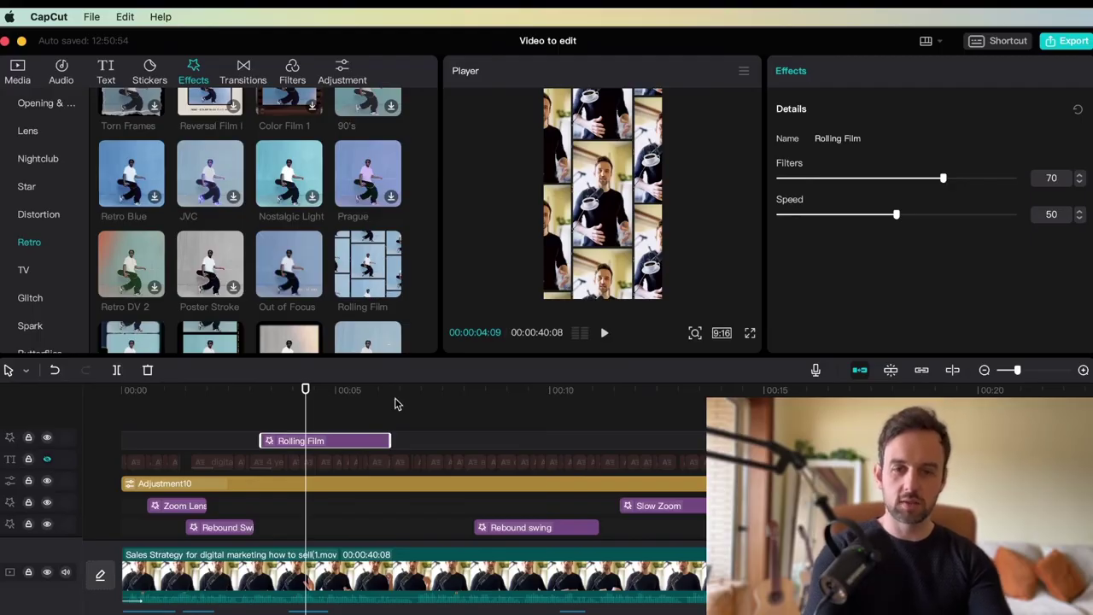
pyautogui.click(241, 427)
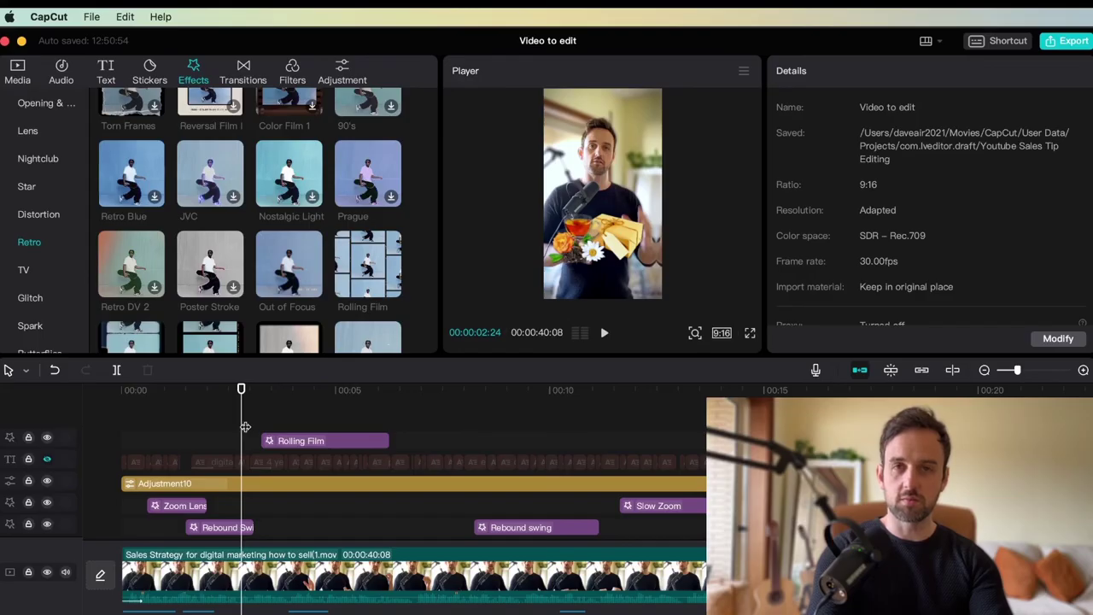
pyautogui.click(311, 431)
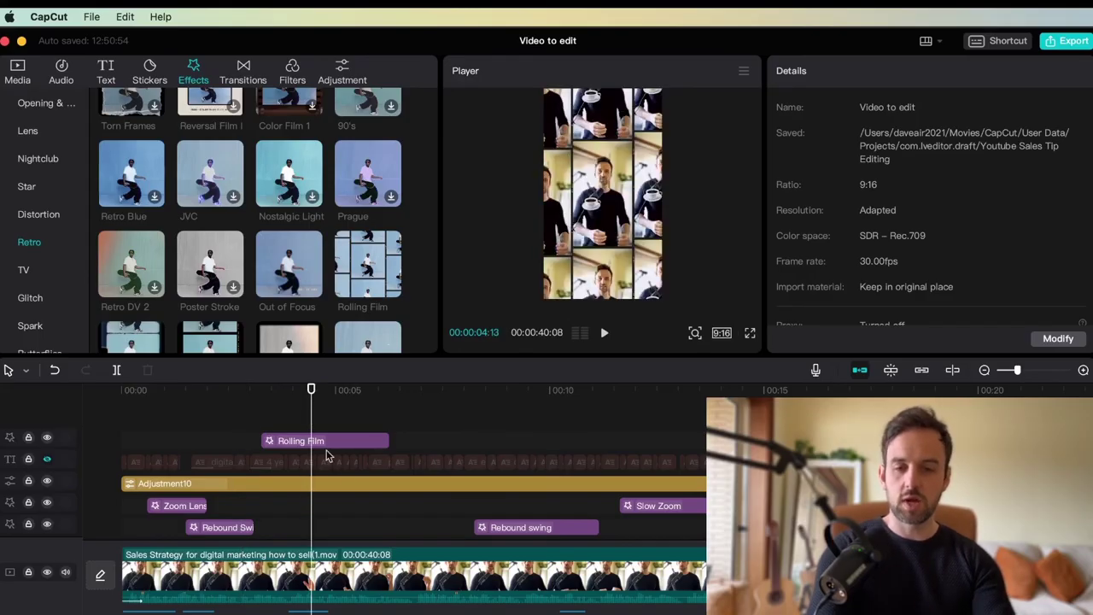
# - Place the Retro II filter on a new track directly above the Rolling Film effect and play that section full screen from 00:00:02:12
pyautogui.click(292, 77)
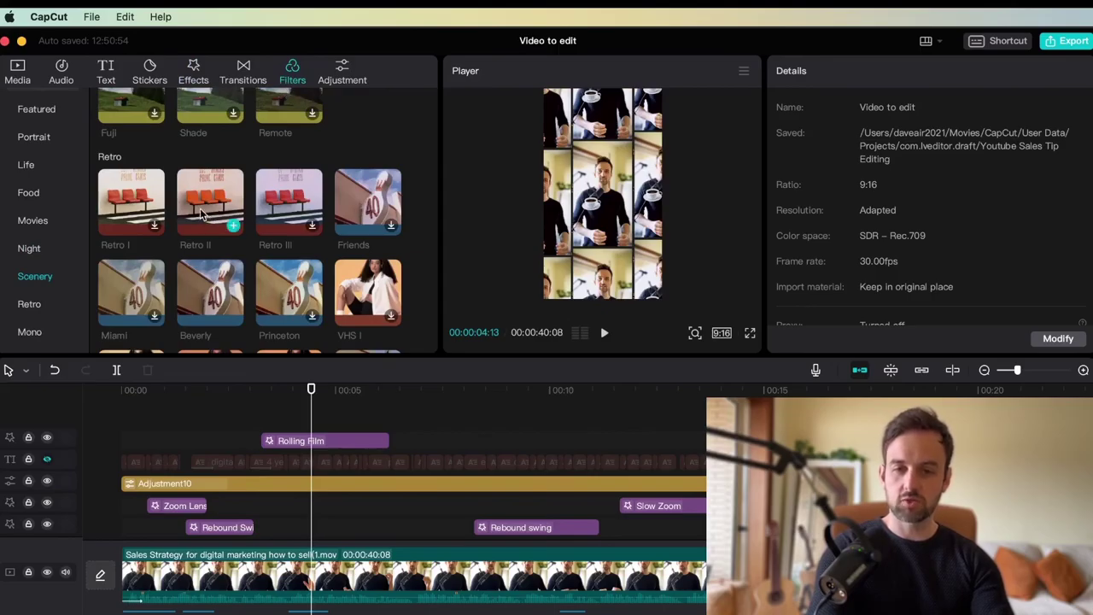
pyautogui.moveTo(203, 215); pyautogui.dragTo(273, 440)
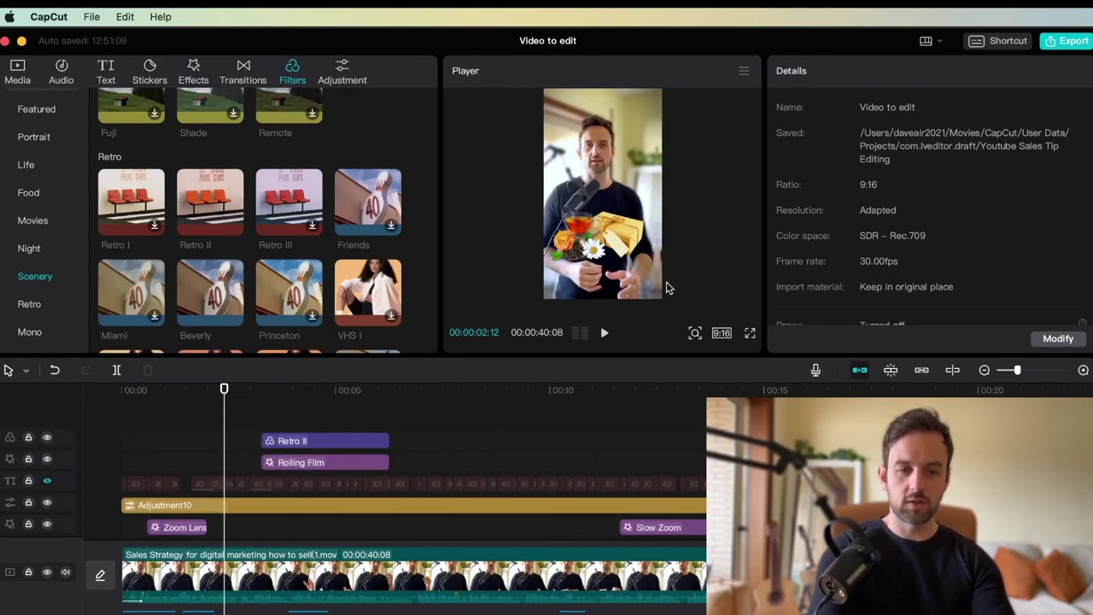
pyautogui.click(750, 334)
pyautogui.press('space')
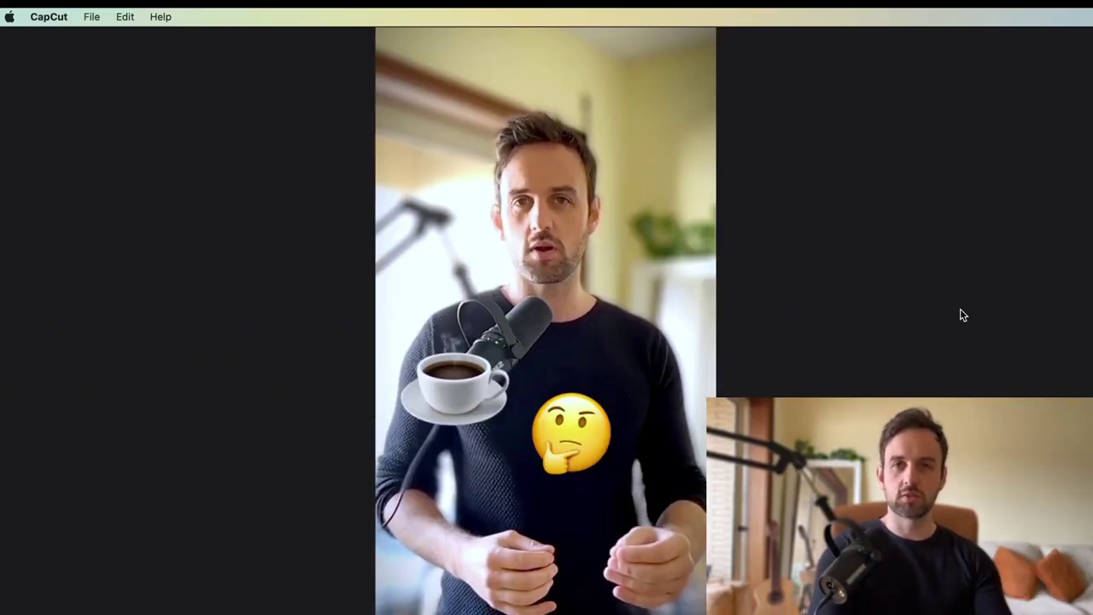
pyautogui.press('Escape')
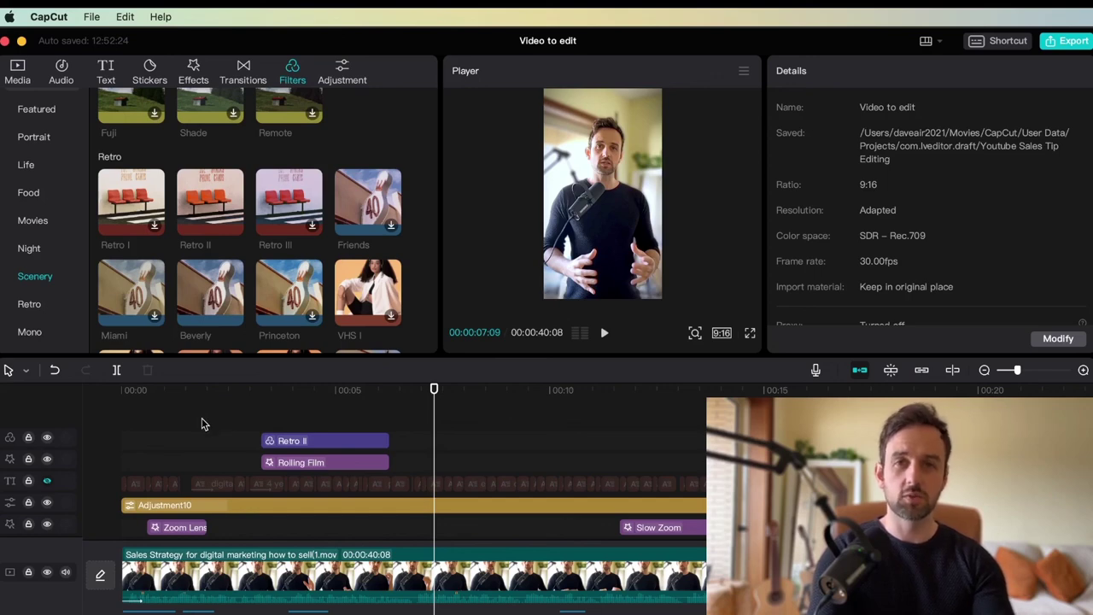